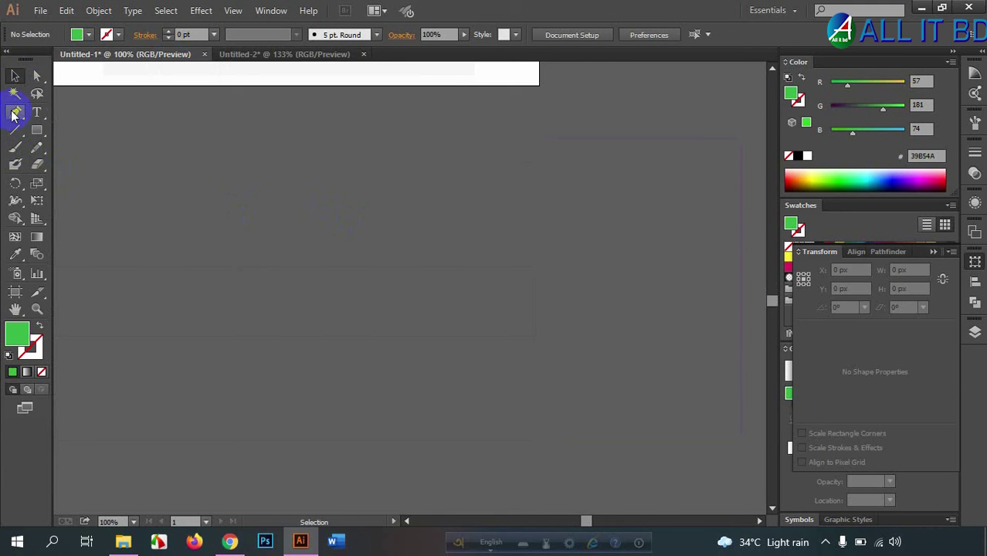
Draw a roughly 395 px near-horizontal line across the canvas and set its fill to None.
{"action": "left_click", "coordinate": [15, 130]}
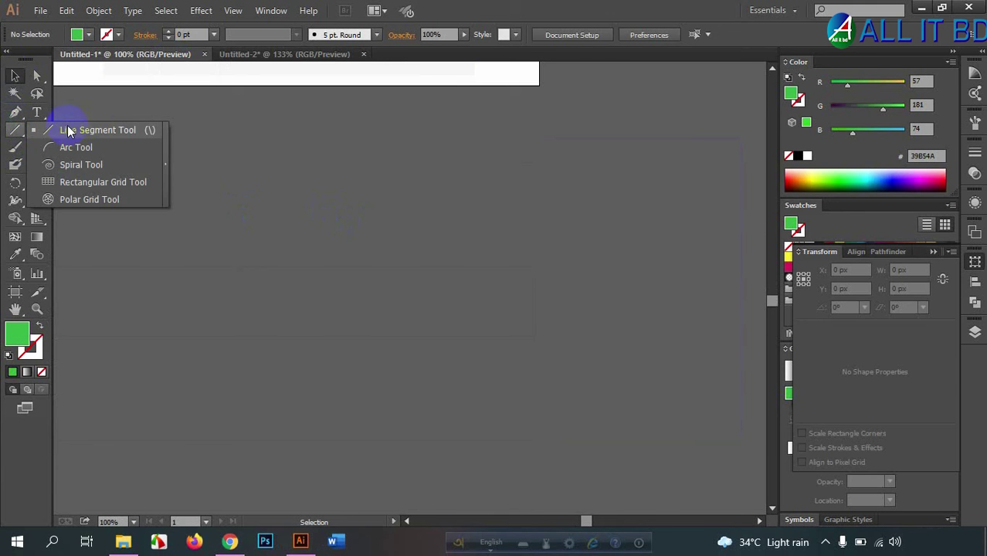
{"action": "left_click", "coordinate": [17, 131]}
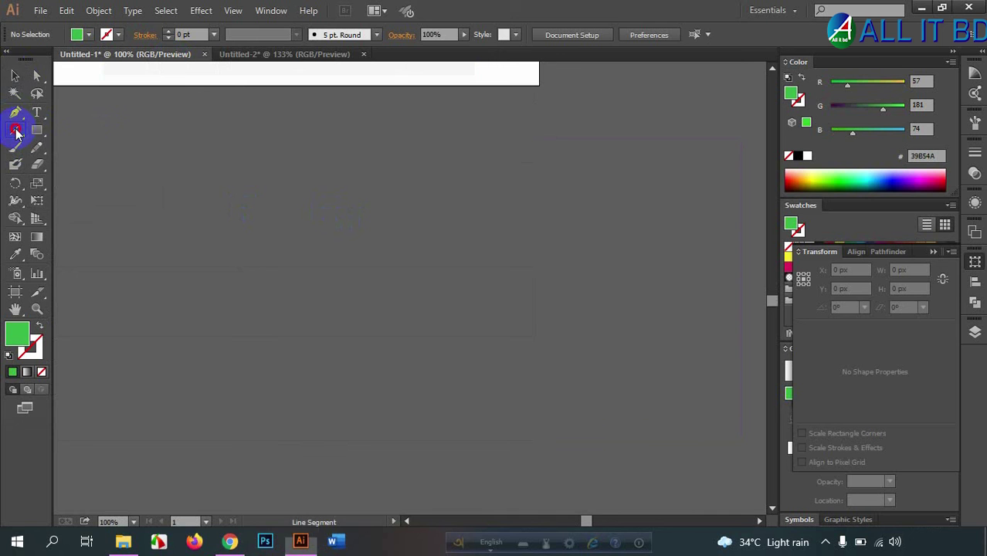
{"action": "left_click", "coordinate": [17, 77]}
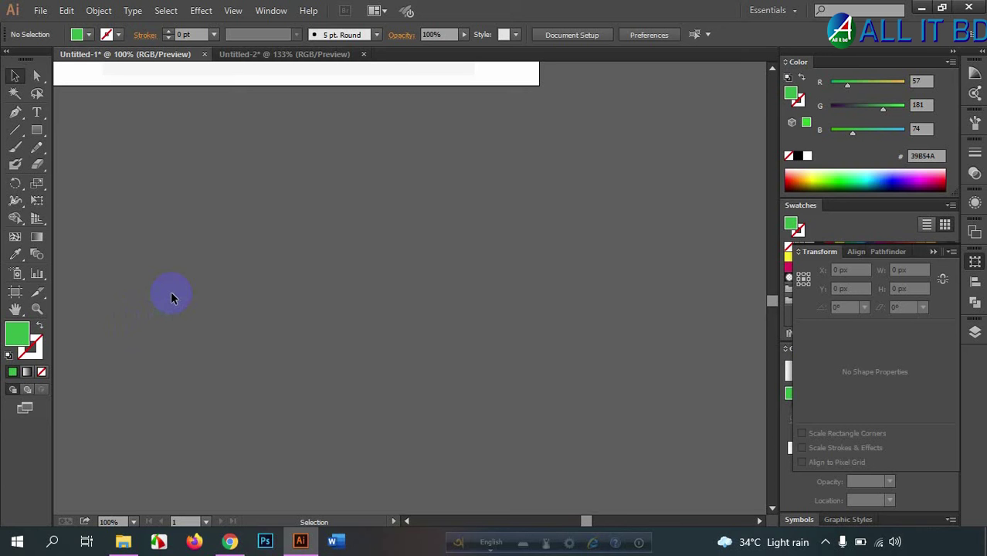
{"action": "left_click", "coordinate": [15, 129]}
{"action": "left_click_drag", "start_coordinate": [202, 223], "coordinate": [489, 215]}
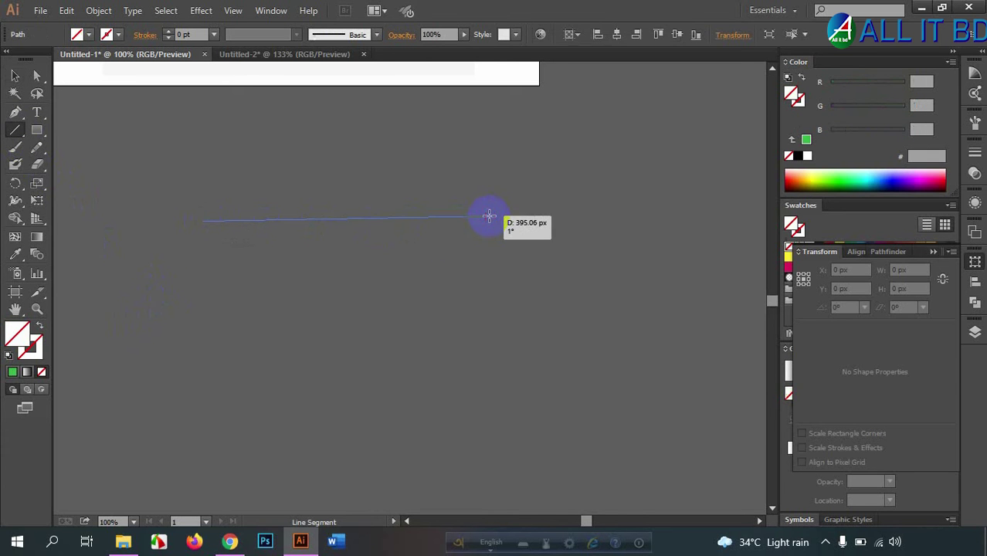
{"action": "left_click", "coordinate": [17, 333]}
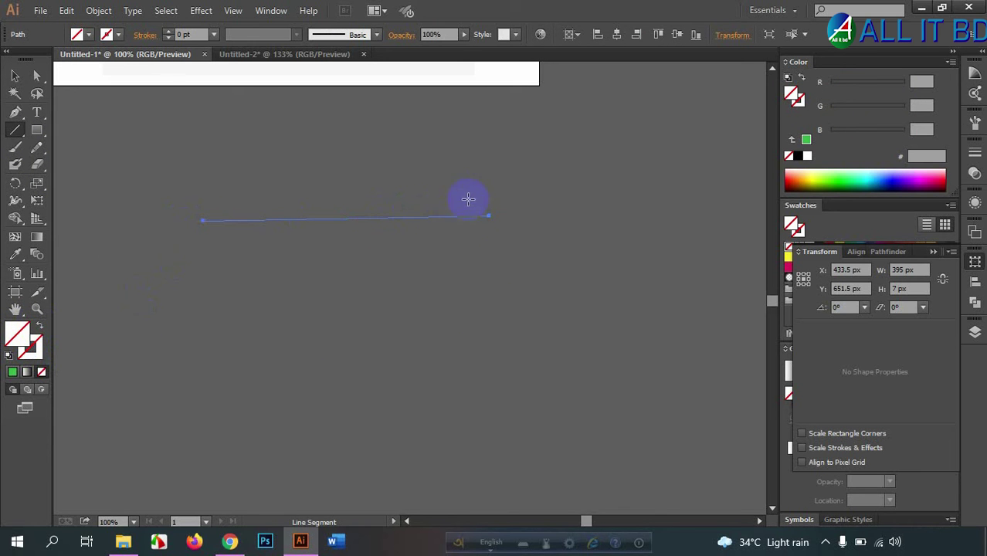
{"action": "left_click", "coordinate": [31, 345]}
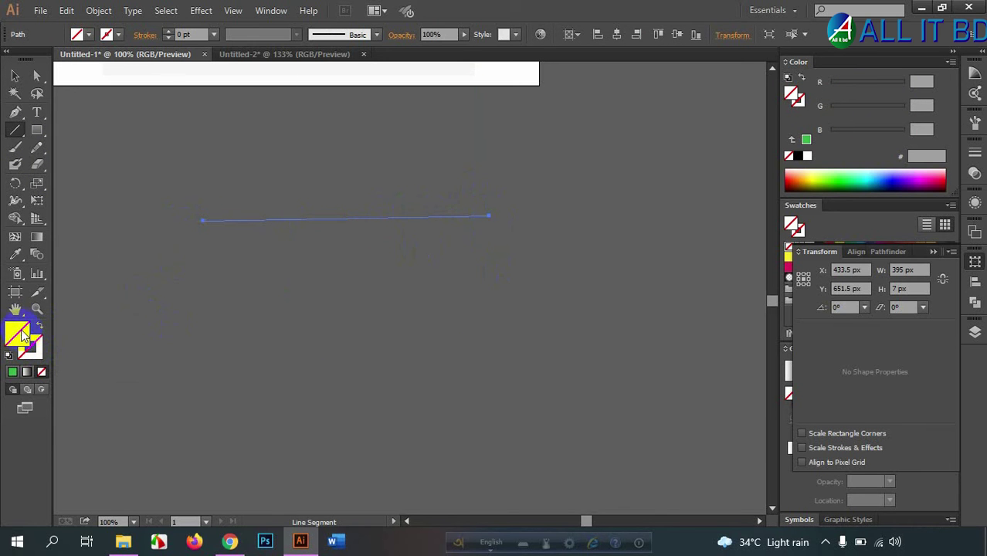
{"action": "left_click", "coordinate": [35, 340]}
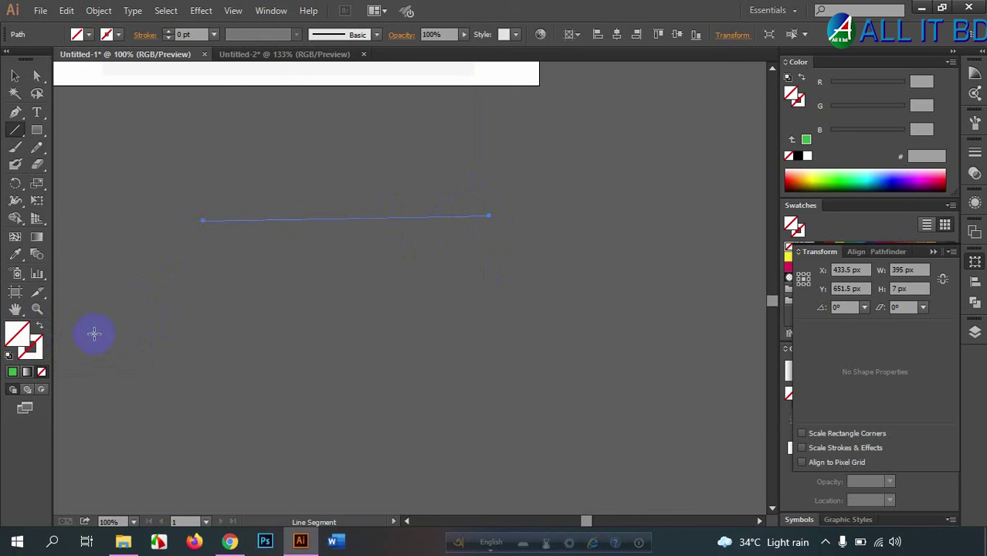
Give the line a 10 pt stroke coloured bright green.
{"action": "left_click", "coordinate": [190, 34]}
{"action": "left_click", "coordinate": [215, 35]}
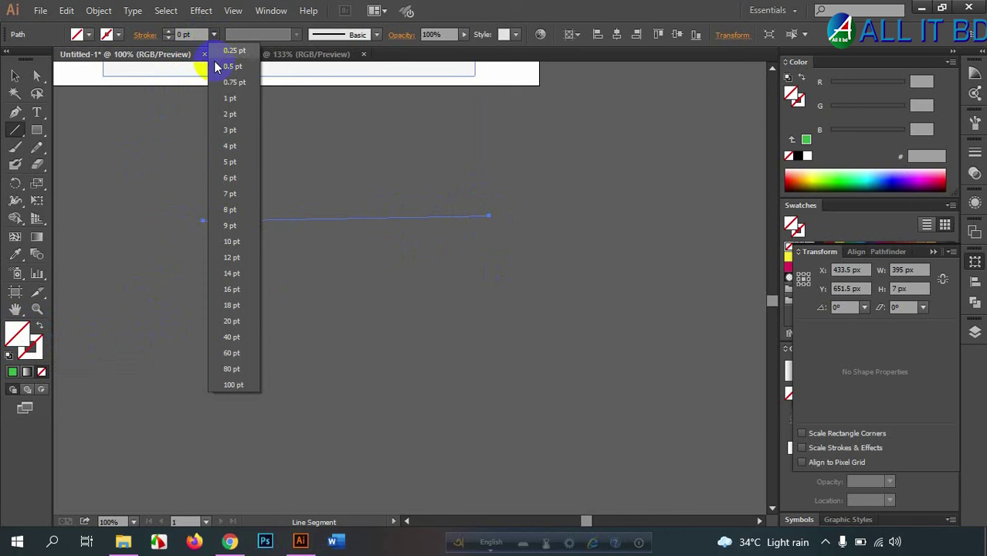
{"action": "left_click", "coordinate": [235, 237]}
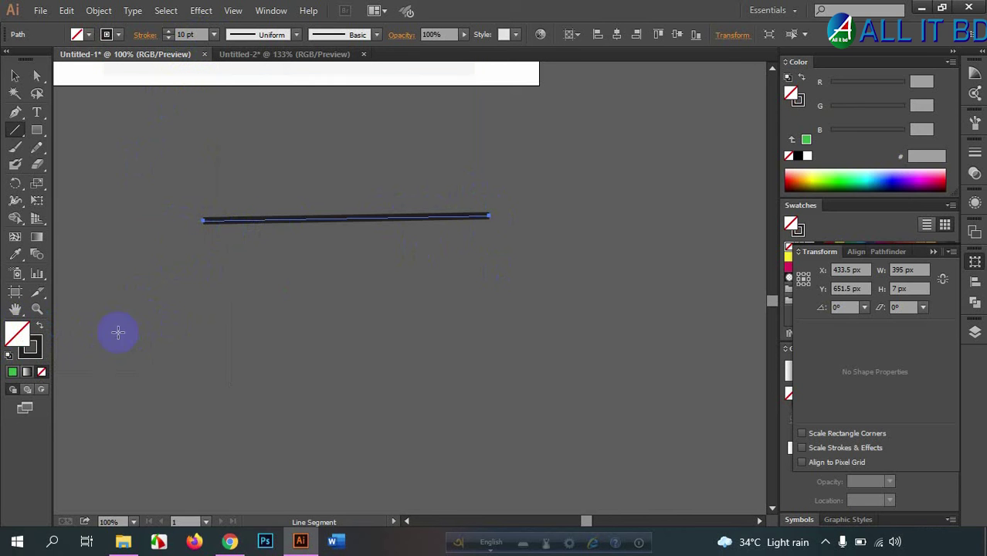
{"action": "left_click", "coordinate": [17, 333]}
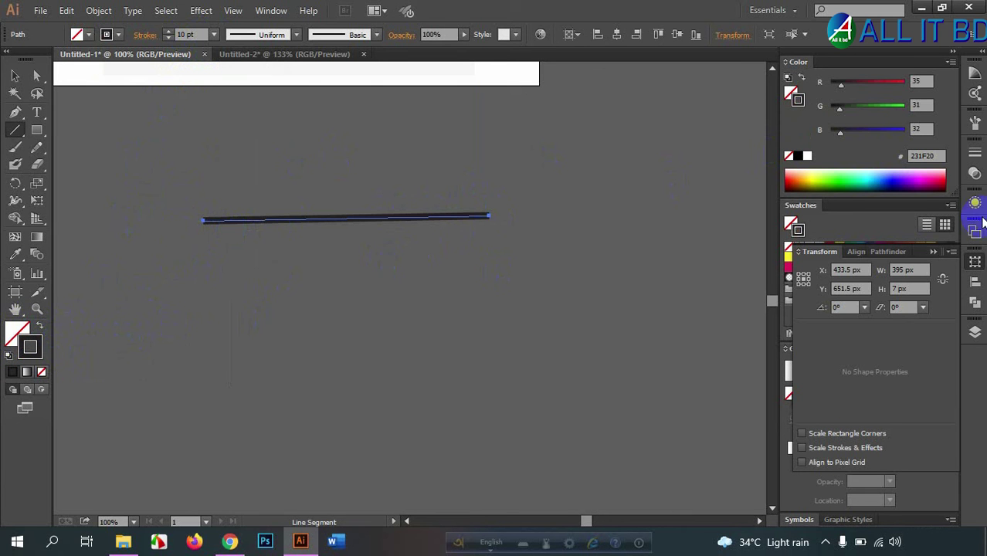
{"action": "left_click", "coordinate": [854, 179]}
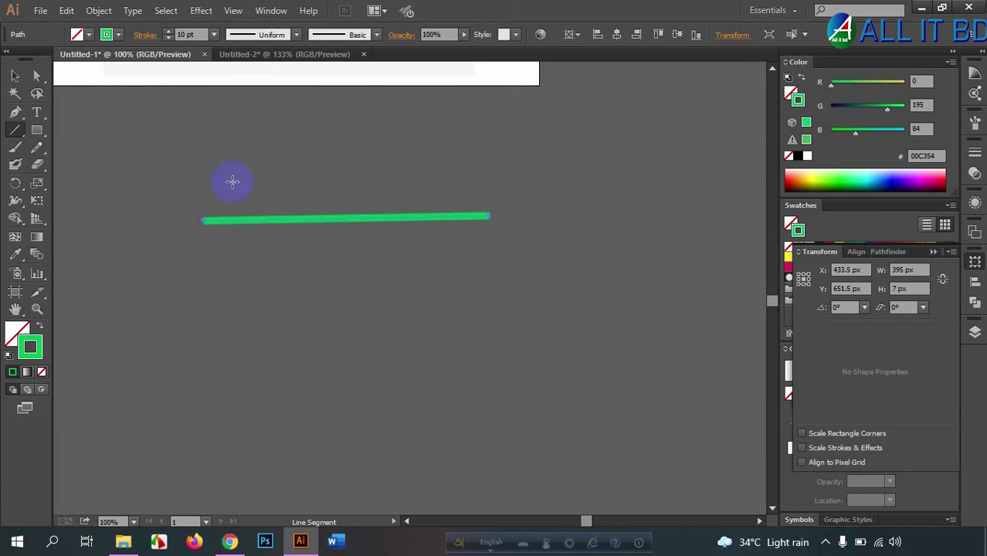
Reselect the green line and raise its stroke weight to 13 pt.
{"action": "left_click", "coordinate": [15, 75]}
{"action": "left_click", "coordinate": [223, 165]}
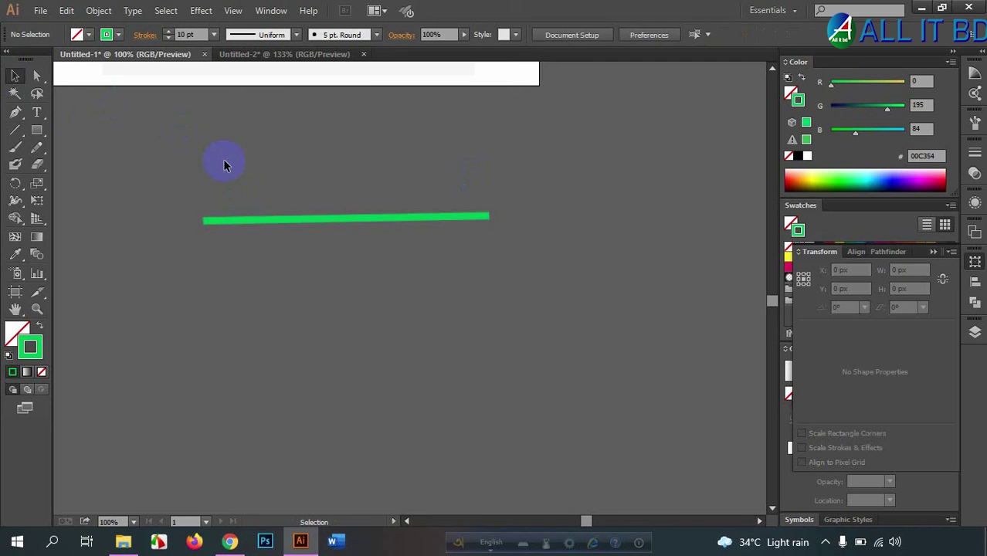
{"action": "left_click", "coordinate": [257, 223]}
{"action": "left_click", "coordinate": [287, 247]}
{"action": "left_click_drag", "start_coordinate": [211, 181], "coordinate": [254, 235]}
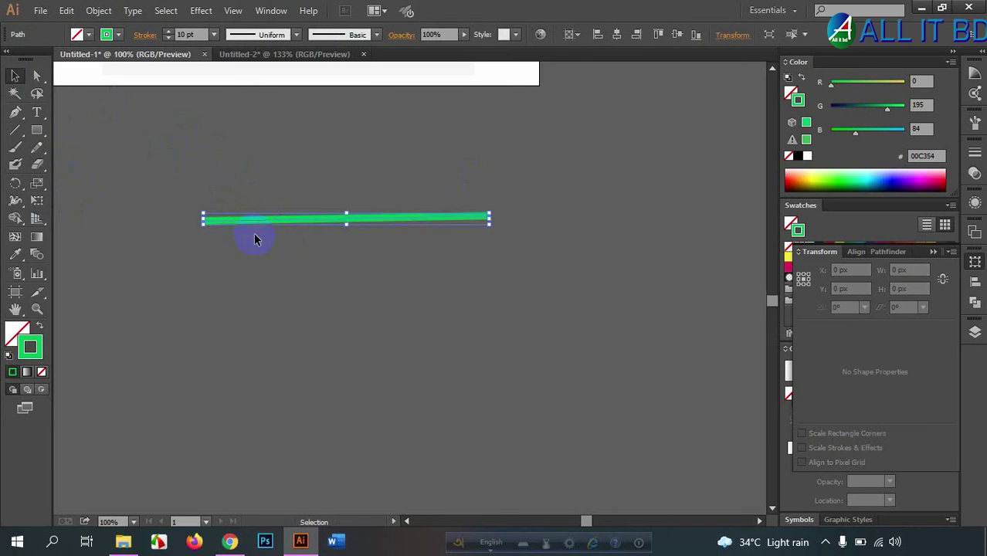
{"action": "type", "text": "13"}
{"action": "left_click", "coordinate": [186, 34]}
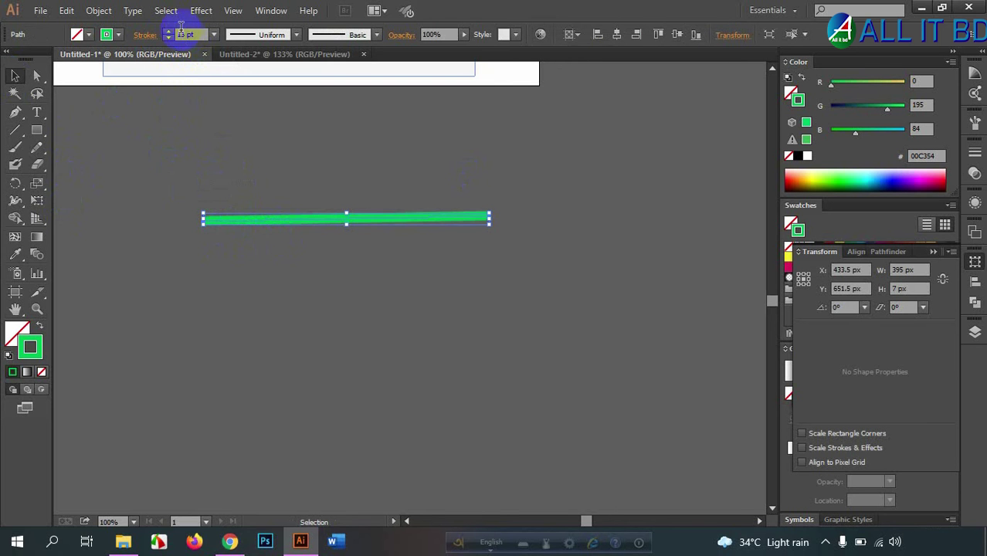
Apply a tapered width profile to the green stroke, then try Width Profile 2.
{"action": "left_click", "coordinate": [271, 36]}
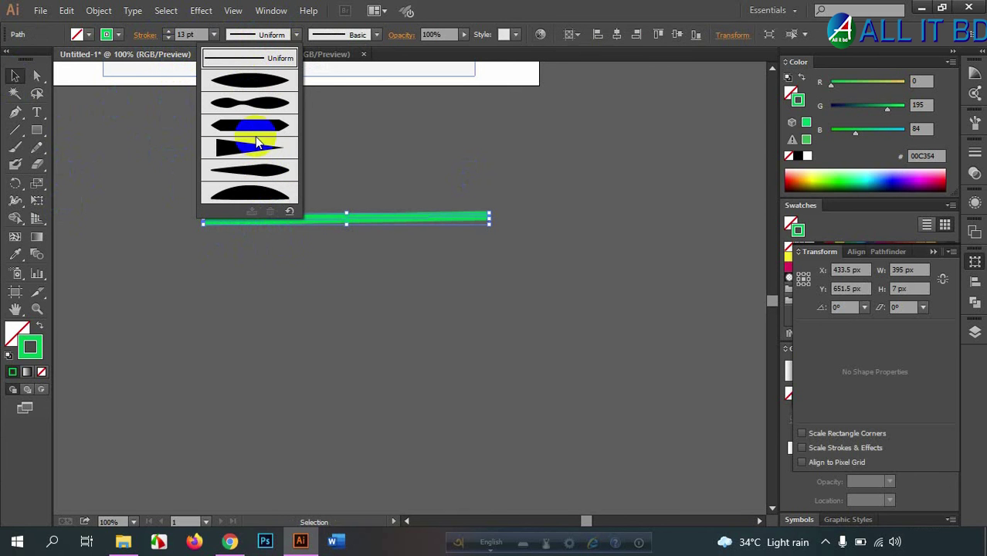
{"action": "left_click", "coordinate": [258, 82]}
{"action": "left_click", "coordinate": [264, 186]}
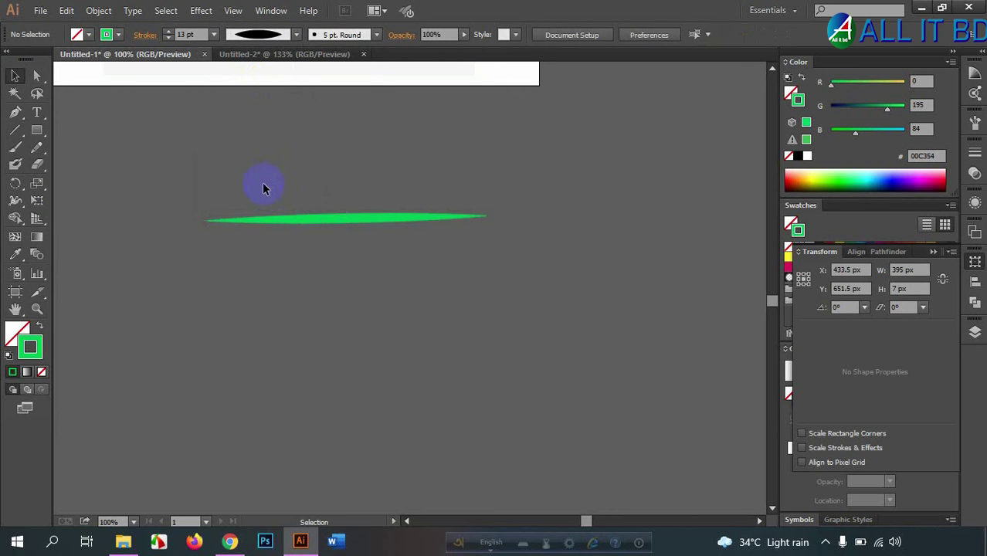
{"action": "left_click_drag", "start_coordinate": [301, 199], "coordinate": [329, 232]}
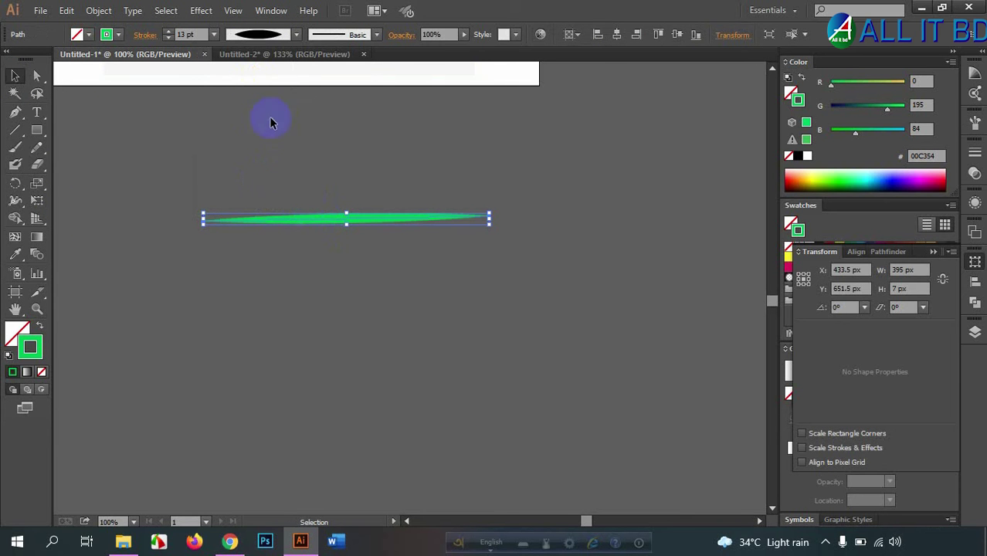
{"action": "left_click", "coordinate": [286, 34]}
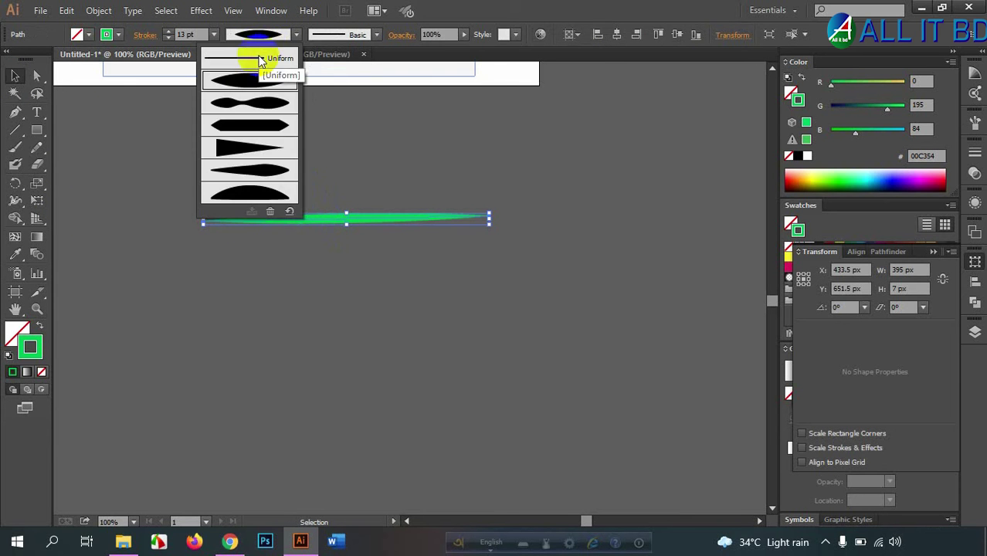
{"action": "left_click", "coordinate": [261, 108]}
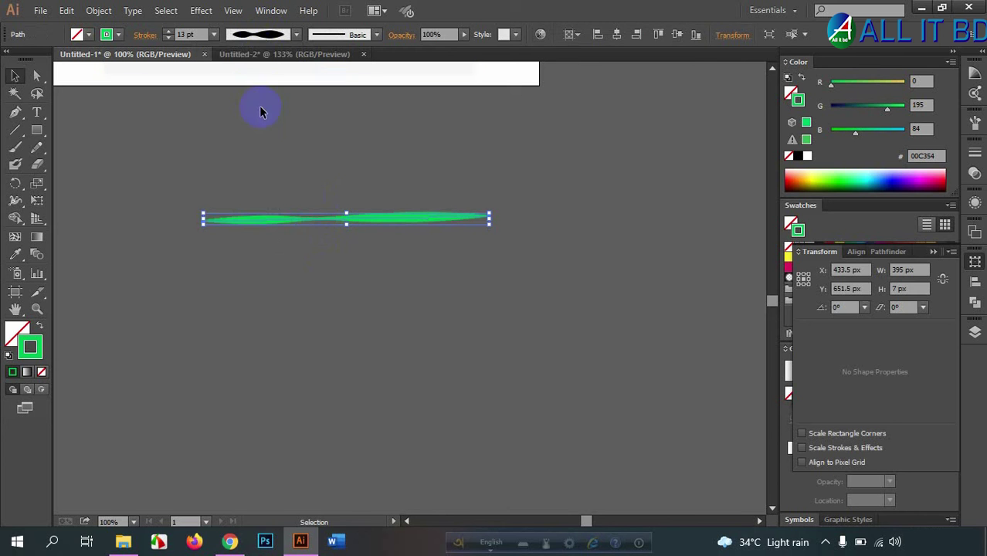
Try Width Profiles 4 and 3, then settle on a tapered profile for the stroke.
{"action": "left_click", "coordinate": [261, 34]}
{"action": "left_click", "coordinate": [271, 151]}
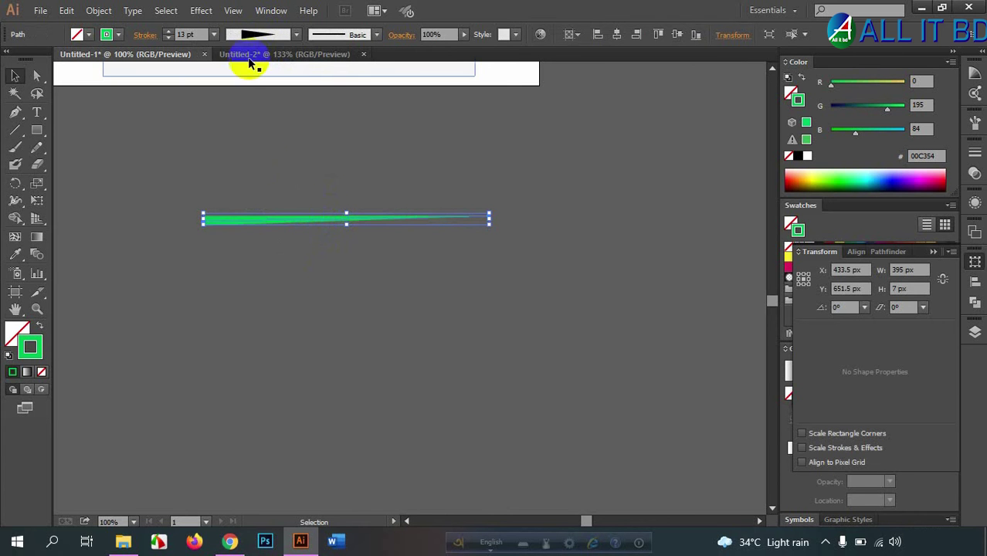
{"action": "left_click", "coordinate": [247, 34]}
{"action": "left_click", "coordinate": [265, 128]}
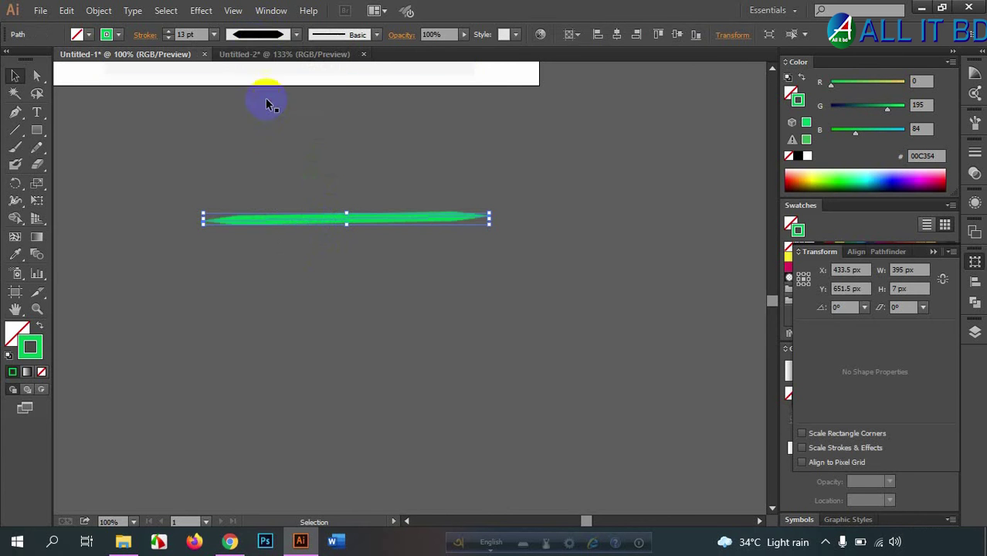
{"action": "left_click", "coordinate": [263, 34]}
{"action": "left_click", "coordinate": [270, 169]}
{"action": "left_click", "coordinate": [277, 171]}
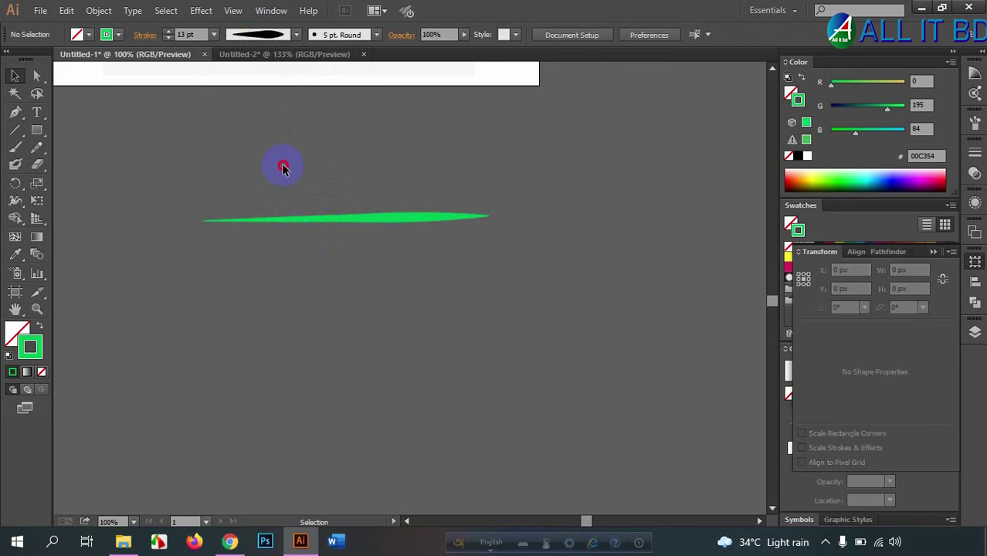
{"action": "left_click_drag", "start_coordinate": [282, 163], "coordinate": [344, 282]}
Draw a 267 px line below the tapered one with a 5 pt dashed stroke using 12 pt dashes.
{"action": "left_click", "coordinate": [345, 279]}
{"action": "left_click", "coordinate": [15, 130]}
{"action": "scroll", "coordinate": [189, 162], "scroll_direction": "down", "scroll_amount": 3}
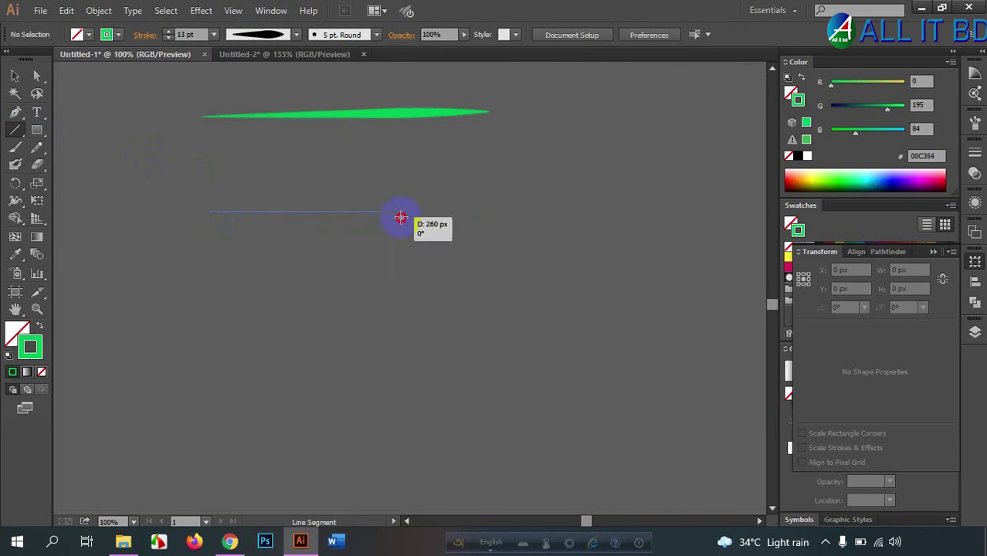
{"action": "left_click_drag", "start_coordinate": [209, 211], "coordinate": [405, 211]}
{"action": "type", "text": "5"}
{"action": "key", "text": "Return"}
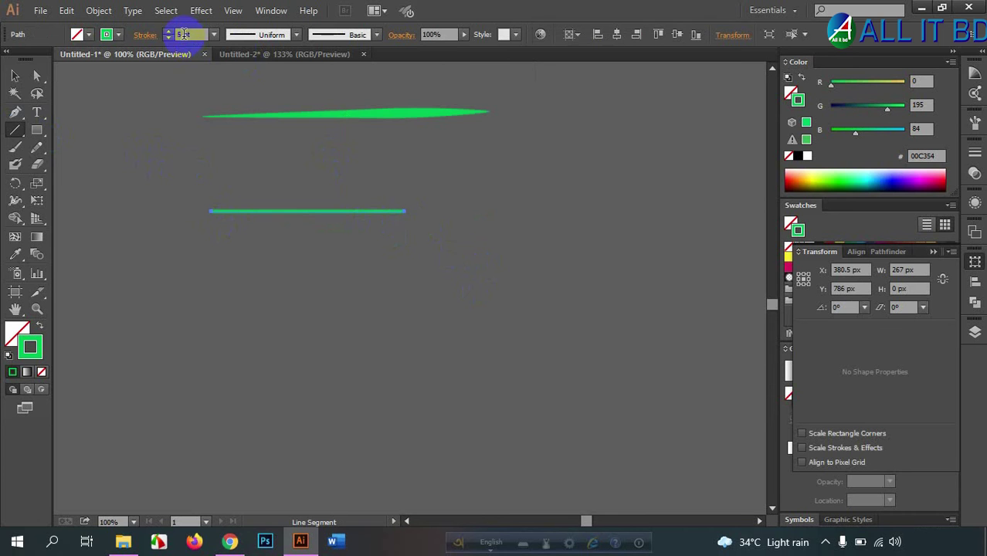
{"action": "left_click", "coordinate": [145, 35]}
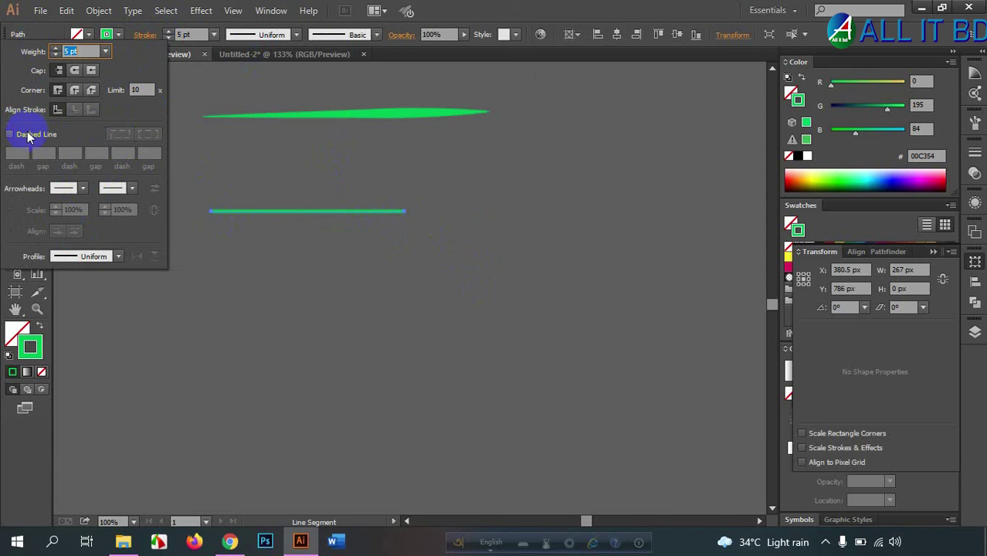
{"action": "left_click", "coordinate": [28, 134]}
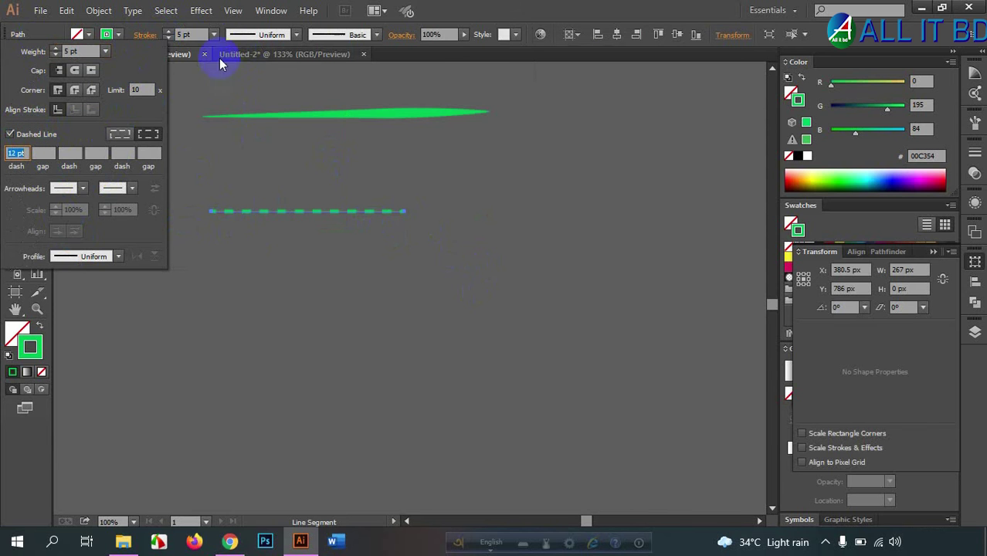
{"action": "left_click", "coordinate": [382, 184]}
Draw another long green line beneath the existing dashed line.
{"action": "left_click", "coordinate": [14, 75]}
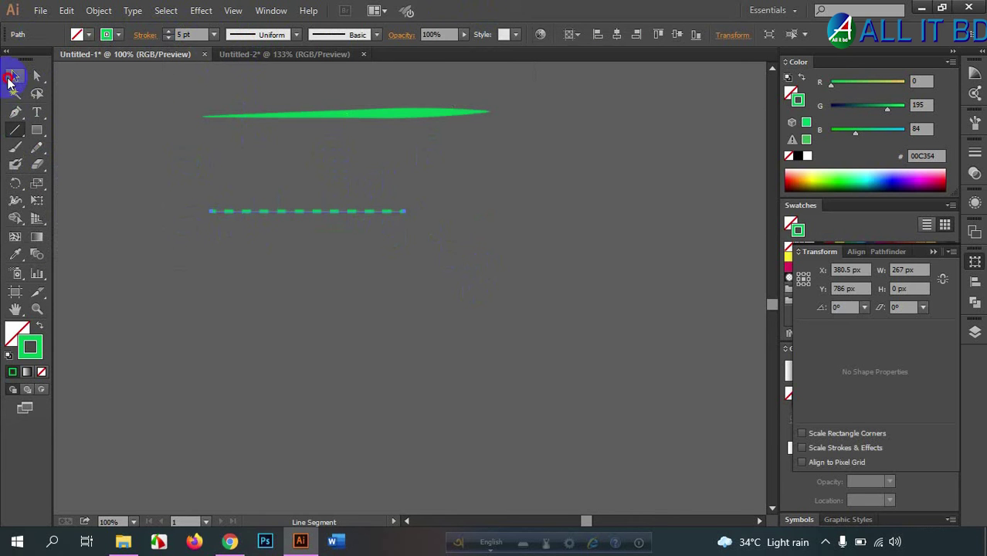
{"action": "left_click", "coordinate": [264, 212]}
{"action": "scroll", "coordinate": [267, 212], "scroll_direction": "up", "scroll_amount": 3}
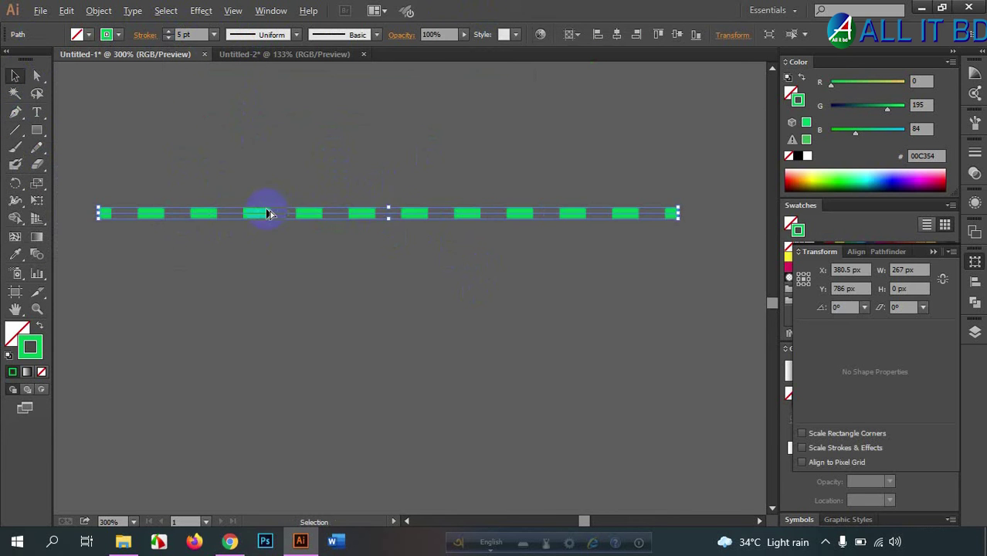
{"action": "left_click", "coordinate": [388, 254]}
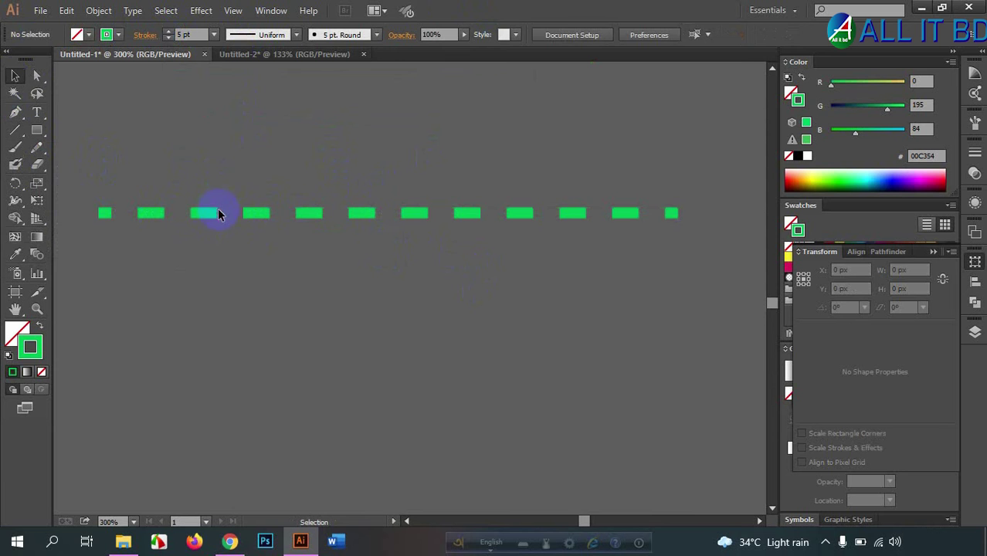
{"action": "left_click", "coordinate": [213, 216]}
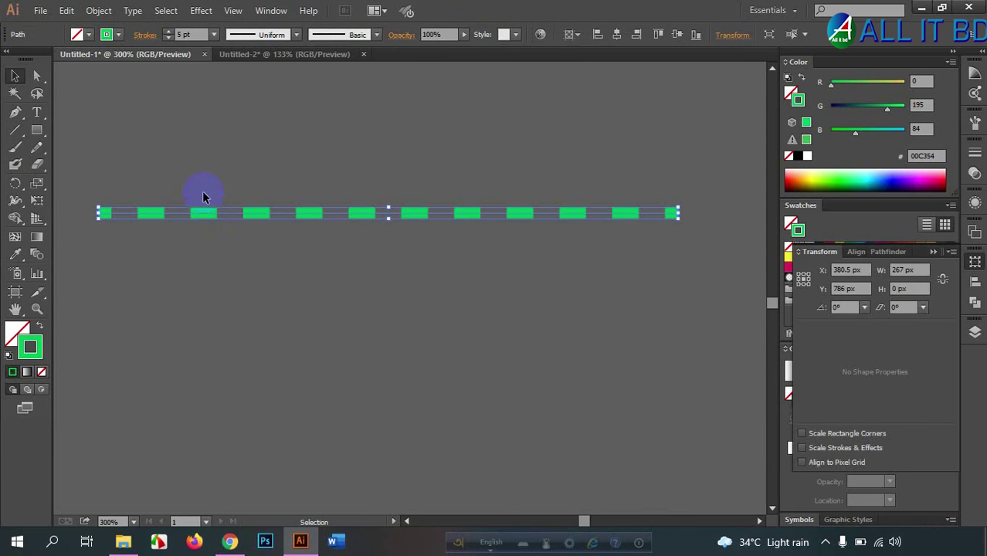
{"action": "left_click", "coordinate": [17, 132]}
{"action": "left_click_drag", "start_coordinate": [98, 282], "coordinate": [658, 292]}
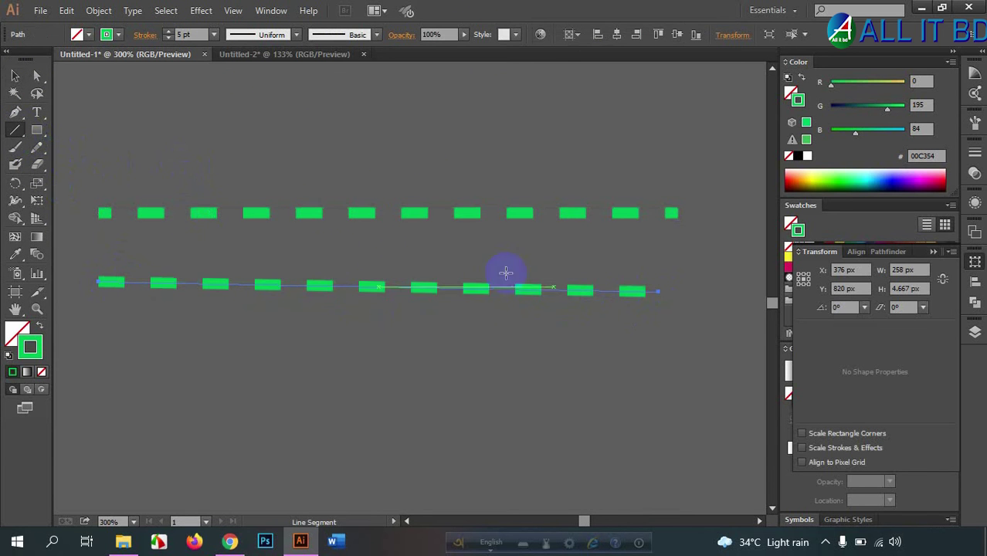
Give the lower line the matching dashed stroke and select both dashed lines together.
{"action": "left_click", "coordinate": [157, 41]}
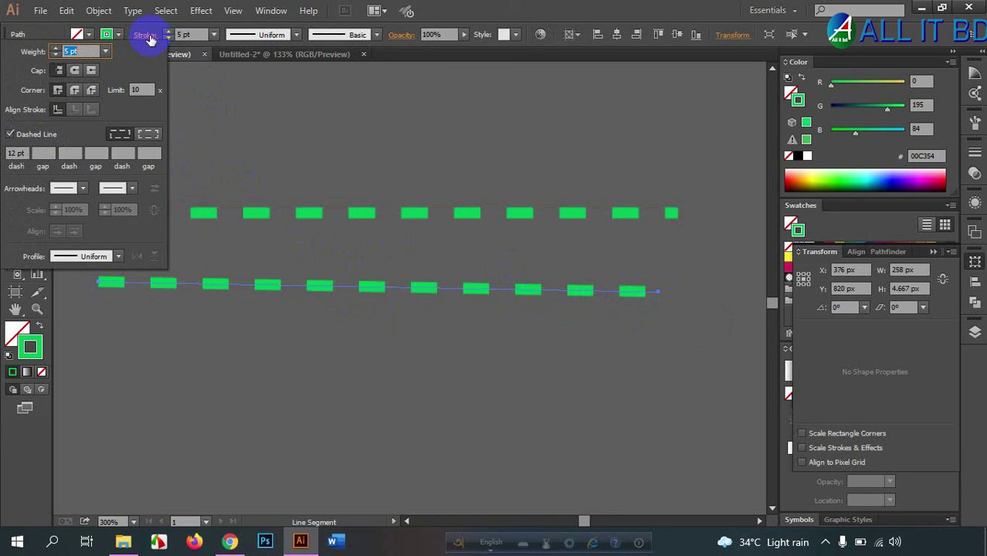
{"action": "left_click", "coordinate": [38, 135]}
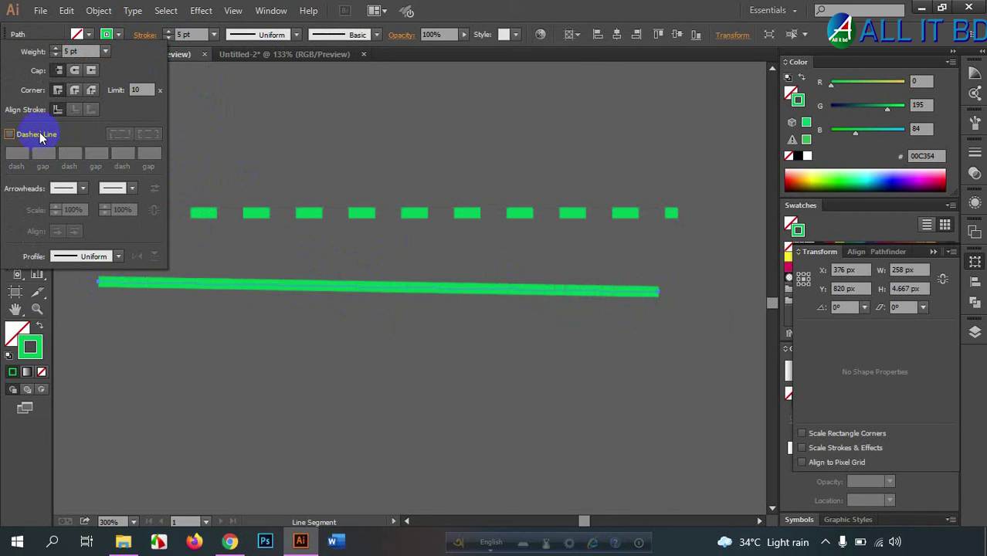
{"action": "left_click", "coordinate": [39, 133]}
{"action": "left_click", "coordinate": [144, 35]}
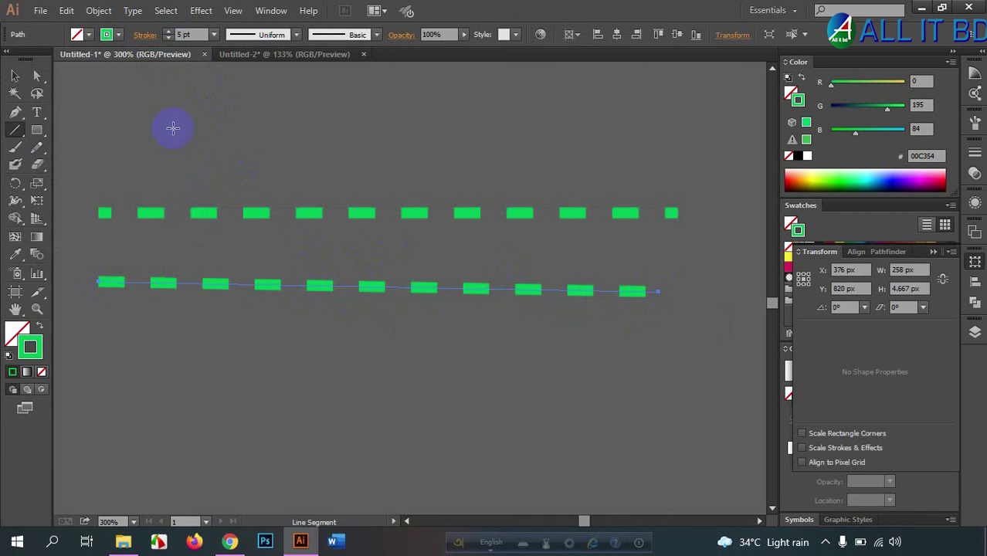
{"action": "key", "text": "v"}
{"action": "left_click_drag", "start_coordinate": [284, 163], "coordinate": [347, 367]}
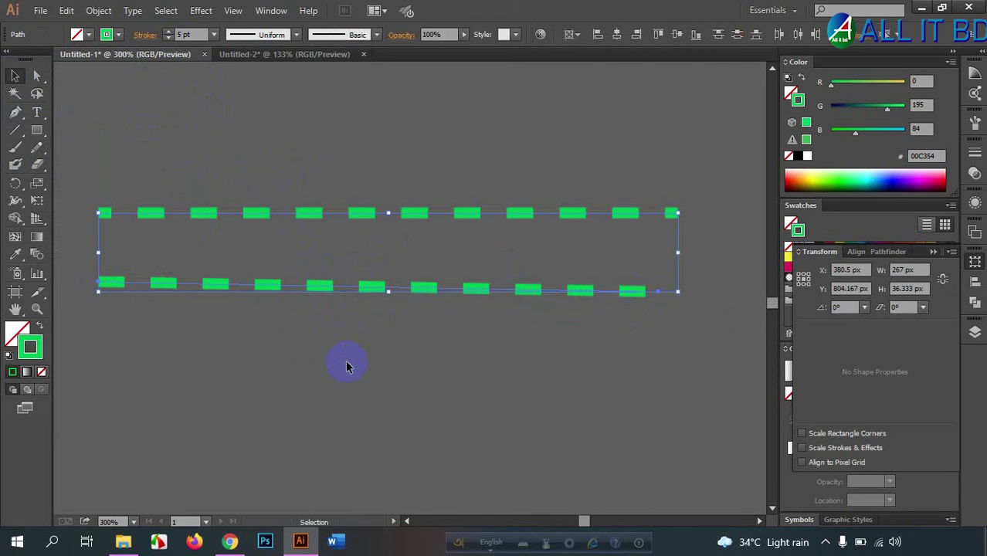
{"action": "left_click_drag", "start_coordinate": [186, 123], "coordinate": [269, 344]}
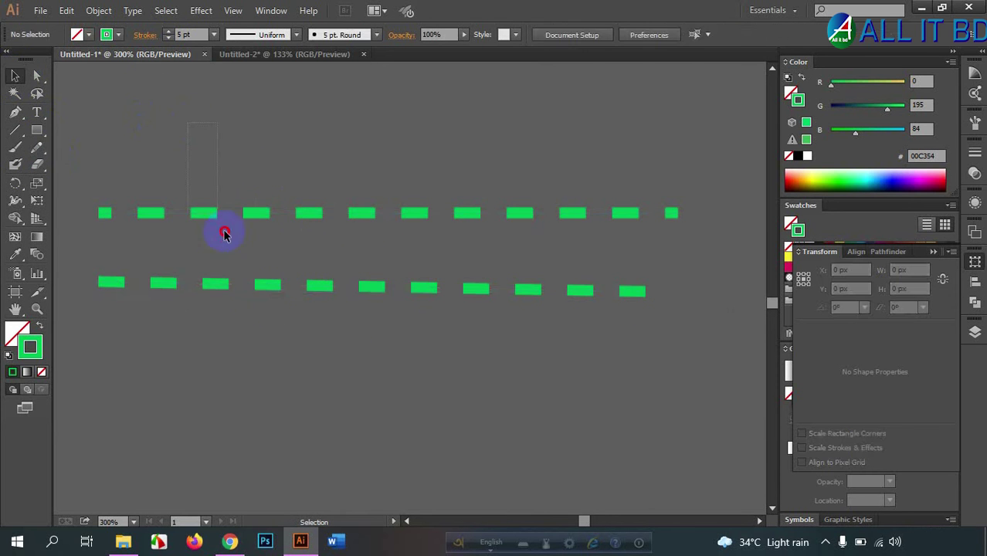
Pan and zoom until the whole pixel-art Charmander image is in view.
{"action": "left_click", "coordinate": [268, 336]}
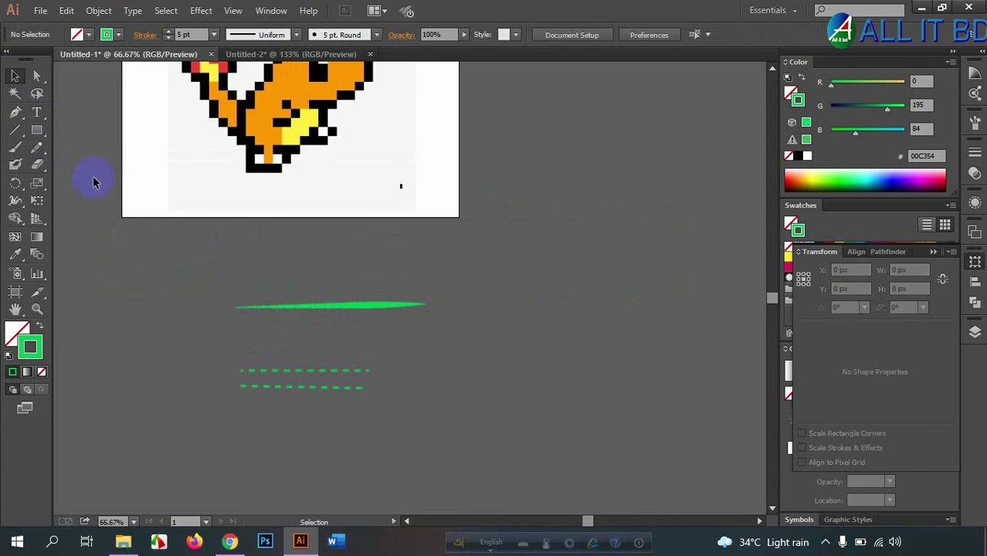
{"action": "left_click_drag", "start_coordinate": [14, 130], "coordinate": [96, 149]}
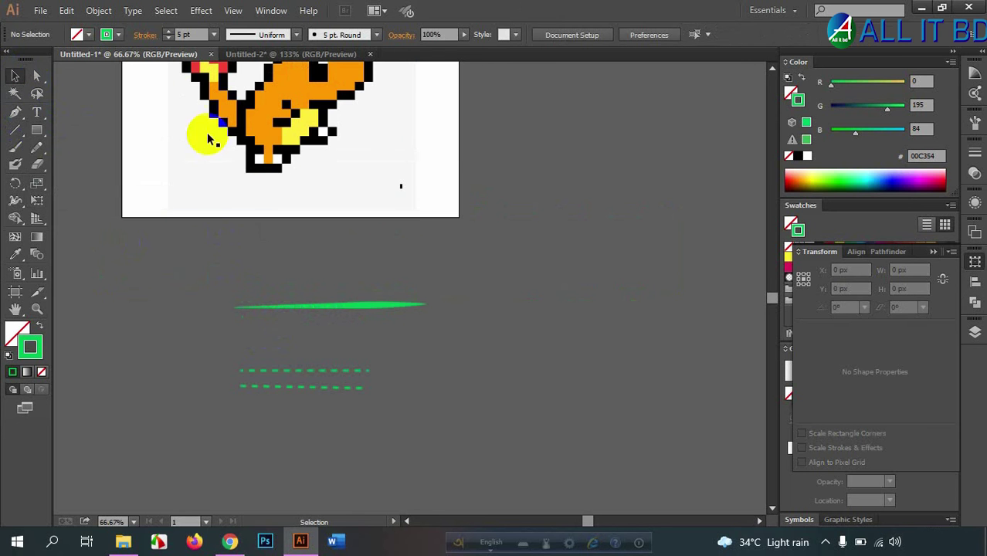
{"action": "left_click_drag", "start_coordinate": [272, 151], "coordinate": [328, 292]}
{"action": "scroll", "coordinate": [319, 224], "scroll_direction": "up", "scroll_amount": 2}
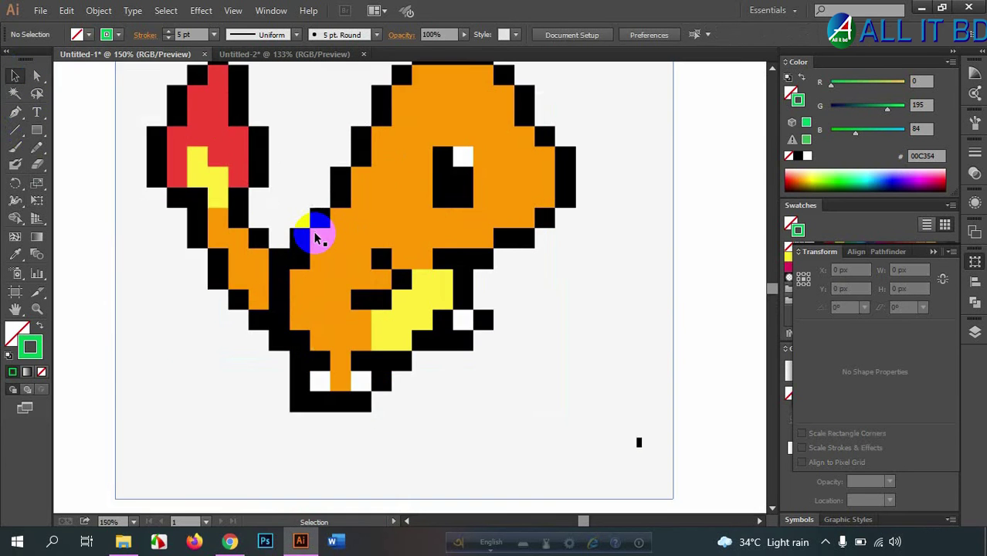
{"action": "scroll", "coordinate": [319, 224], "scroll_direction": "down", "scroll_amount": 1}
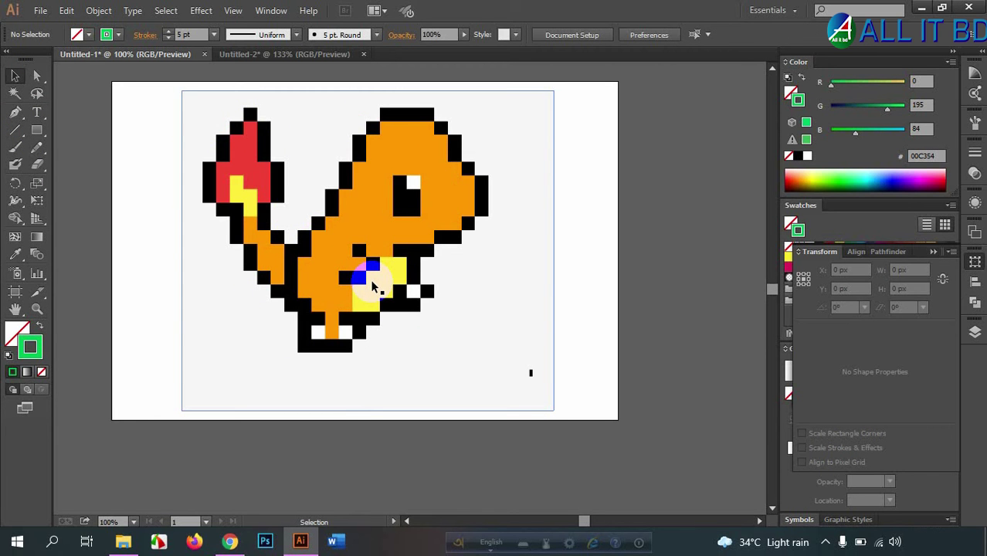
Shift the view to make room beside the Charmander image and open the line-tool flyout.
{"action": "left_click", "coordinate": [325, 235]}
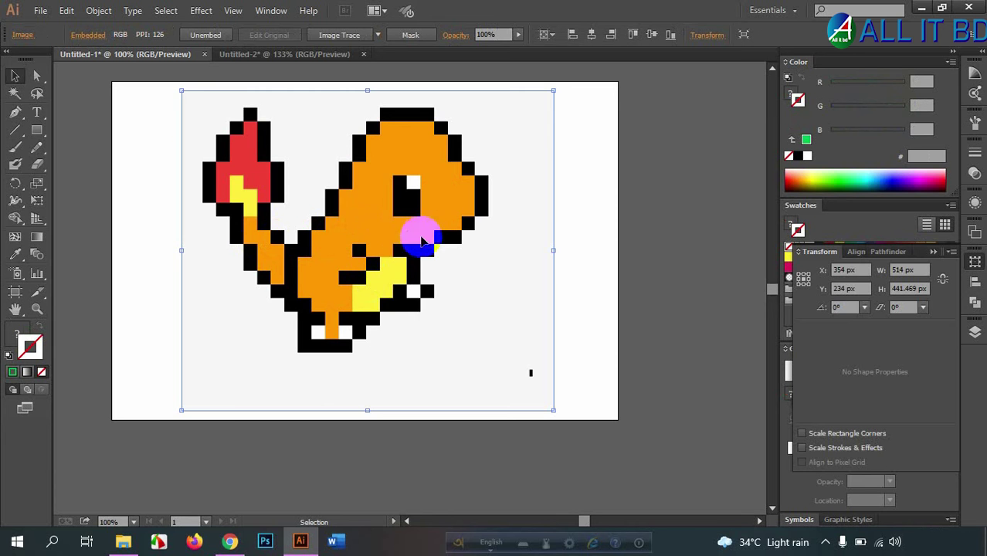
{"action": "left_click_drag", "start_coordinate": [466, 257], "coordinate": [391, 273]}
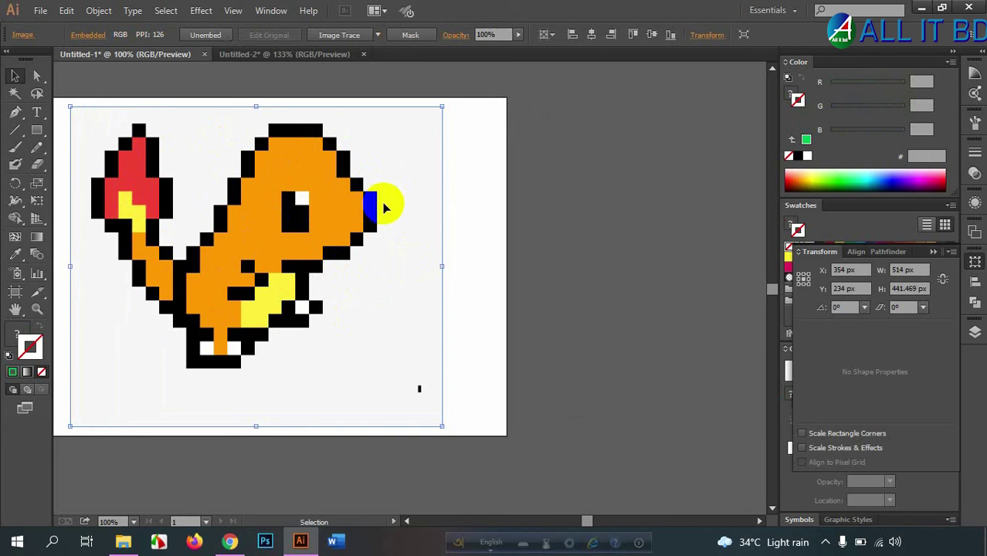
{"action": "left_click", "coordinate": [504, 201]}
{"action": "left_click_drag", "start_coordinate": [15, 130], "coordinate": [40, 139]}
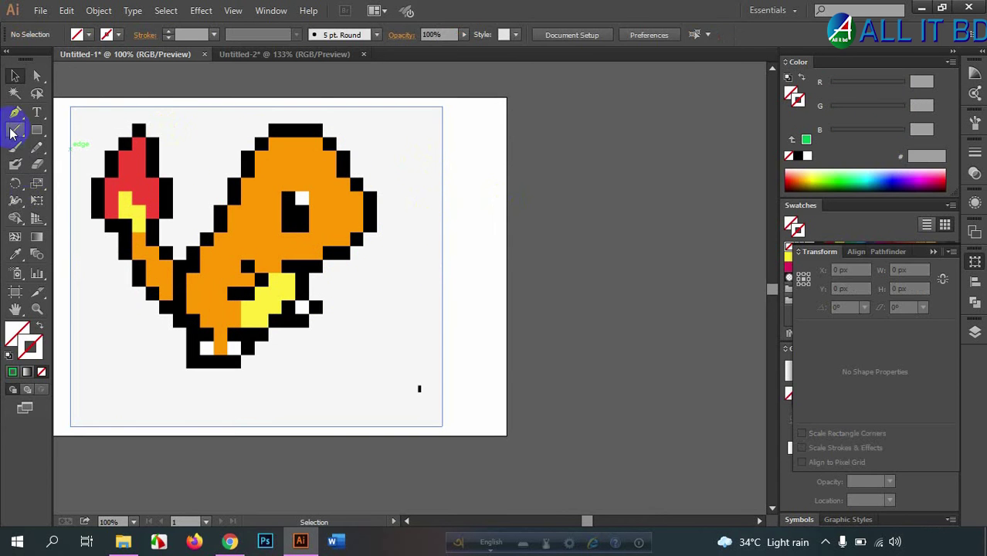
{"action": "left_click", "coordinate": [83, 181]}
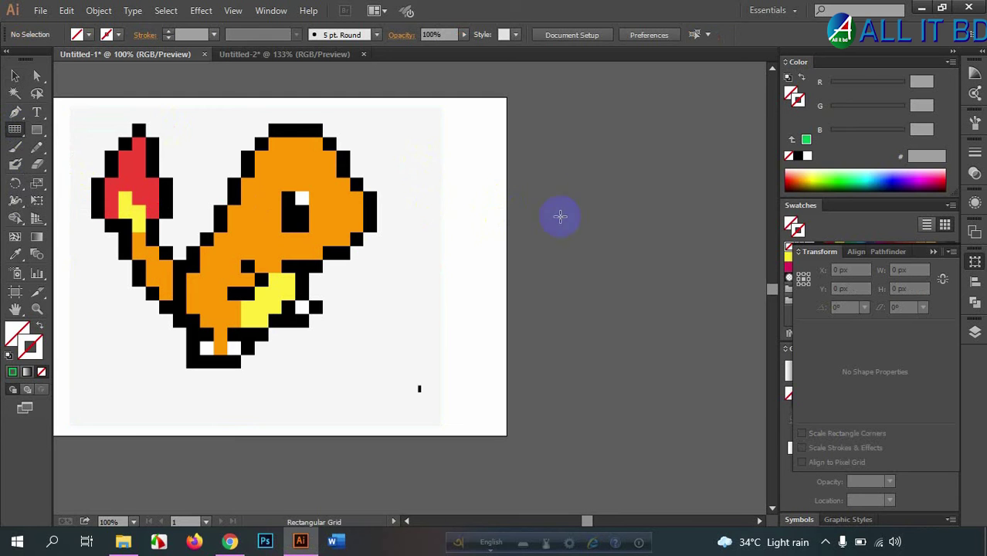
{"action": "left_click_drag", "start_coordinate": [558, 167], "coordinate": [730, 365]}
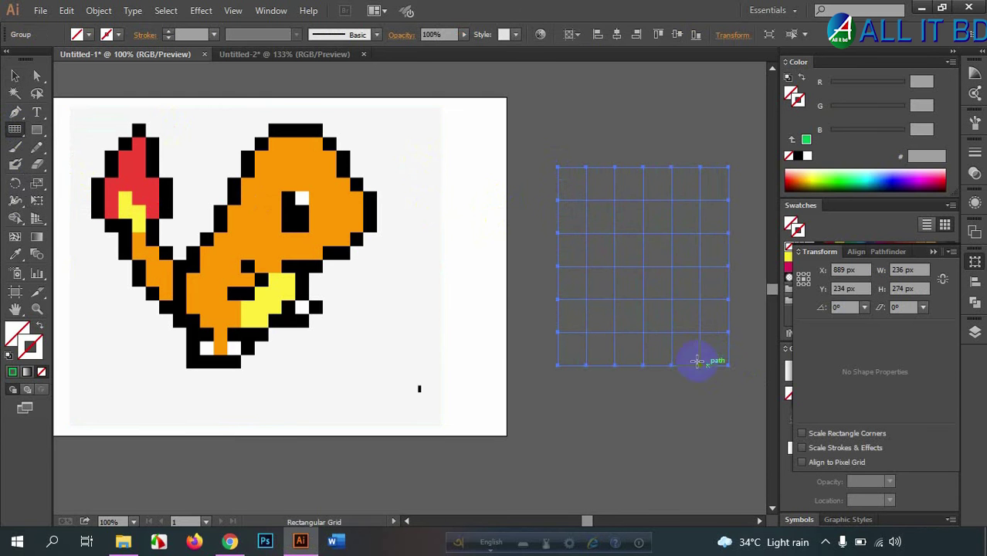
{"action": "left_click", "coordinate": [14, 78]}
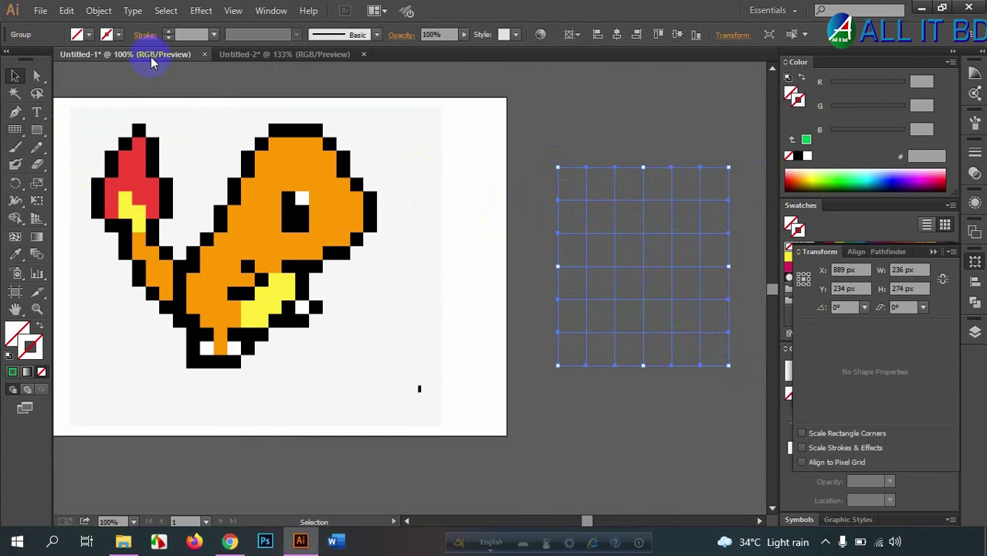
{"action": "scroll", "coordinate": [730, 207], "scroll_direction": "up", "scroll_amount": 2}
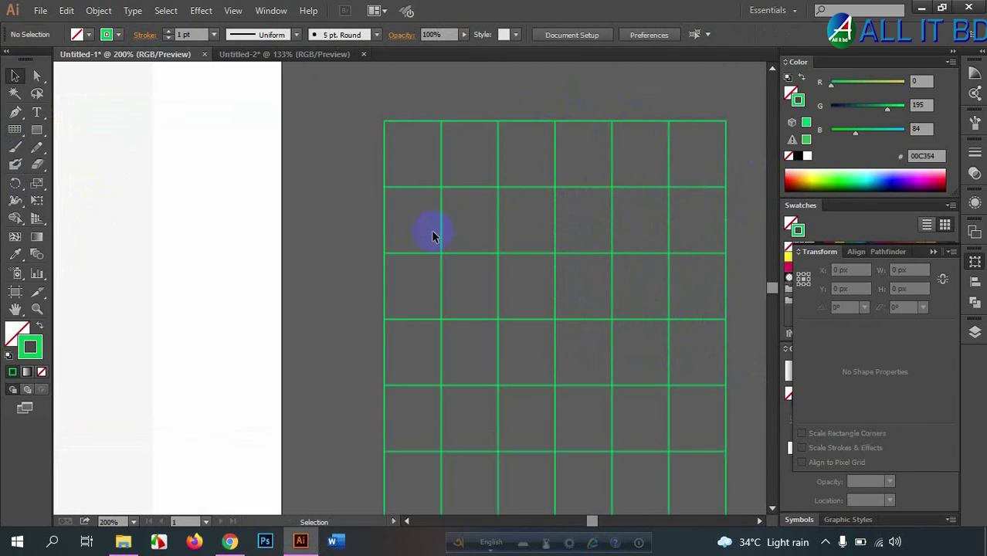
{"action": "scroll", "coordinate": [568, 266], "scroll_direction": "down", "scroll_amount": 3}
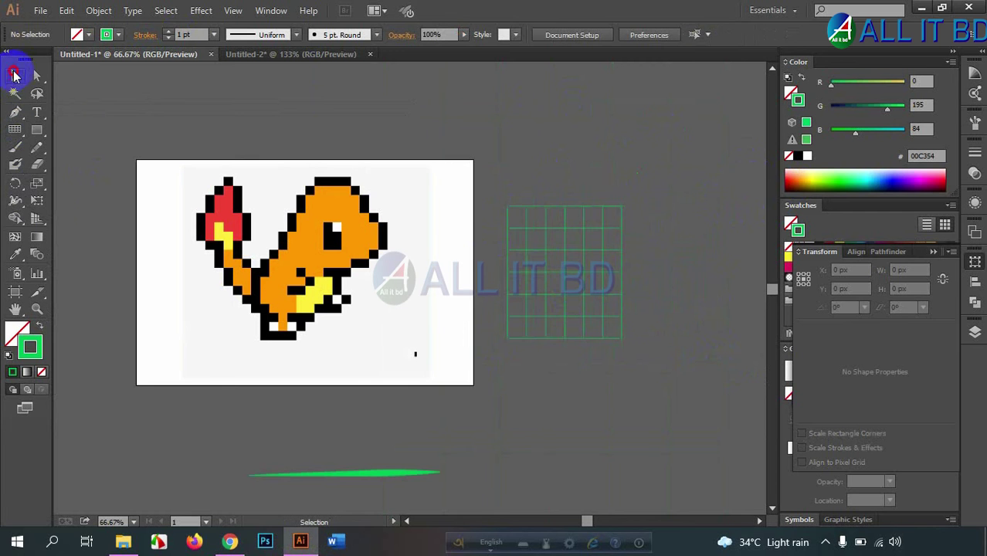
{"action": "scroll", "coordinate": [247, 390], "scroll_direction": "down", "scroll_amount": 2}
{"action": "mouse_move", "coordinate": [389, 260]}
{"action": "left_mouse_down"}
{"action": "mouse_move", "coordinate": [407, 334]}
{"action": "mouse_move", "coordinate": [385, 259]}
{"action": "left_mouse_up"}
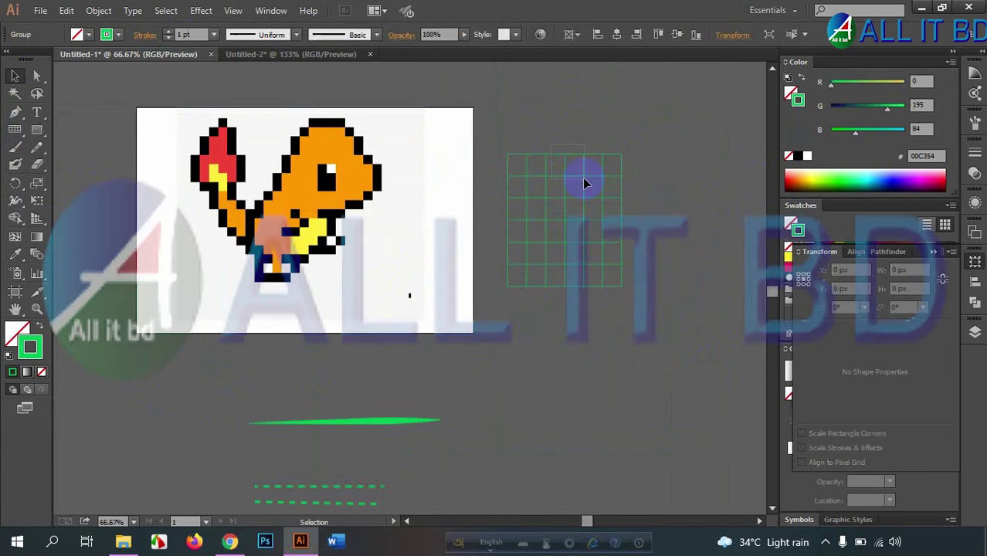
{"action": "left_click", "coordinate": [584, 183]}
{"action": "key", "text": "Delete"}
{"action": "left_click_drag", "start_coordinate": [134, 130], "coordinate": [90, 138]}
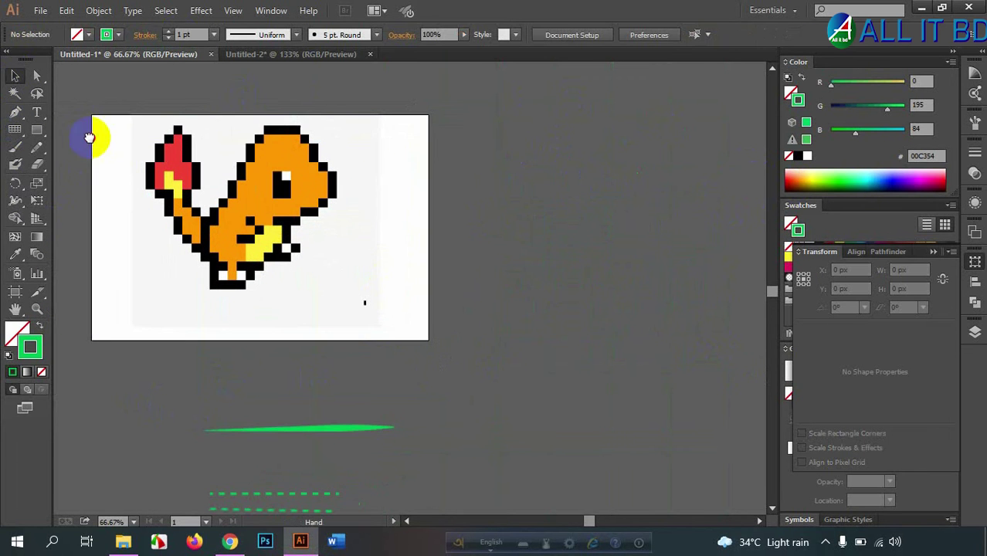
{"action": "left_click", "coordinate": [14, 129]}
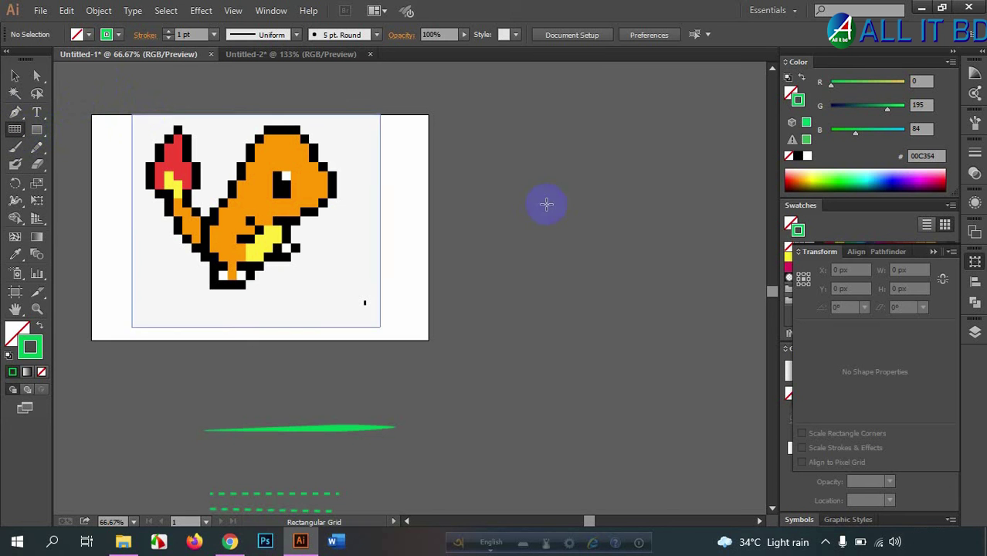
{"action": "left_click_drag", "start_coordinate": [498, 165], "coordinate": [601, 289]}
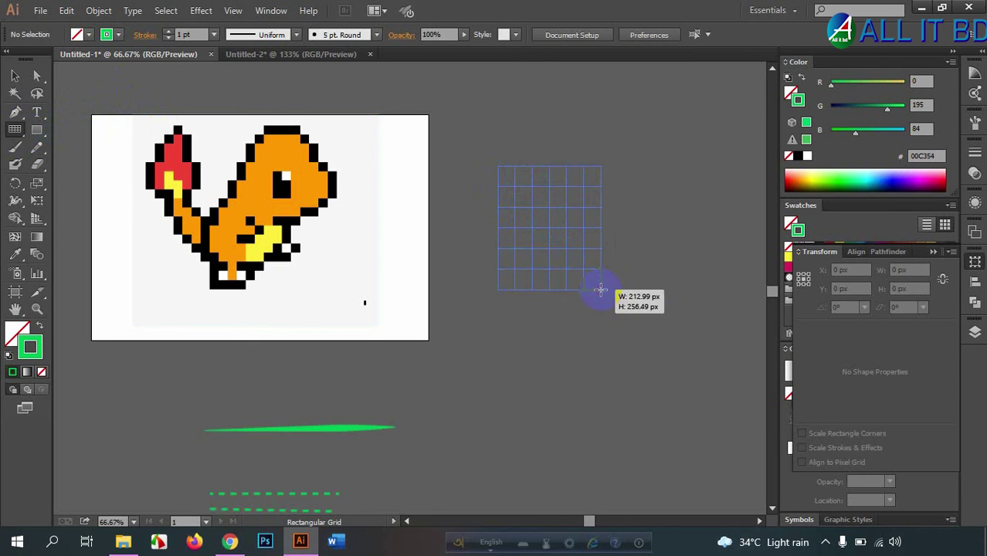
{"action": "key", "text": "v"}
{"action": "key", "text": "ctrl+z"}
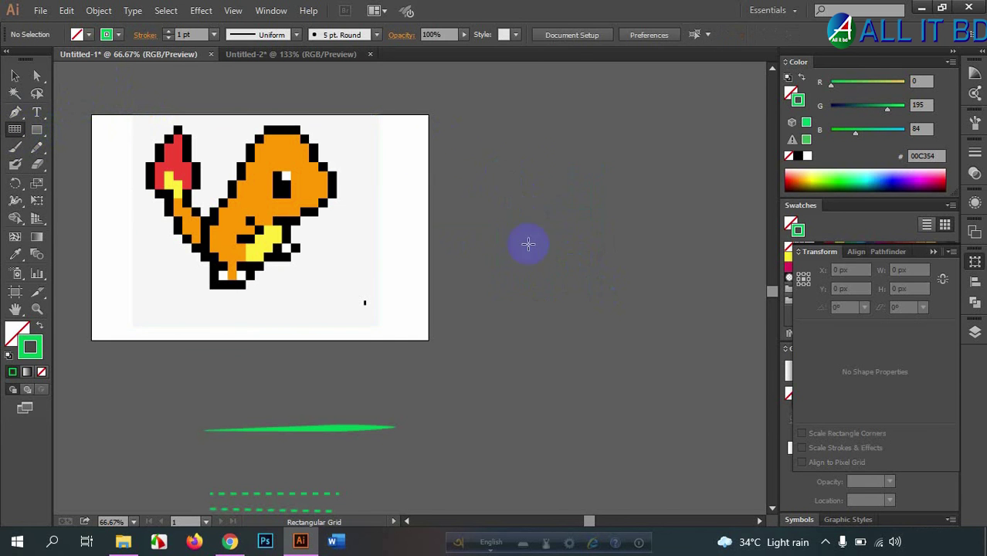
Create a 212.99 × 256.49 px rectangular grid with 50 horizontal and 50 vertical dividers.
{"action": "left_click", "coordinate": [515, 172]}
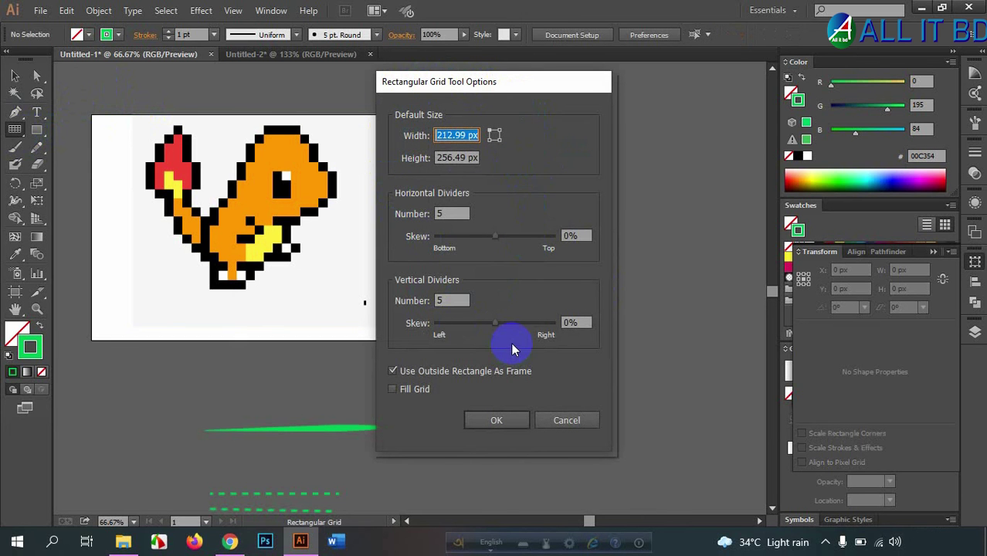
{"action": "left_click", "coordinate": [437, 214]}
{"action": "double_click", "coordinate": [453, 214]}
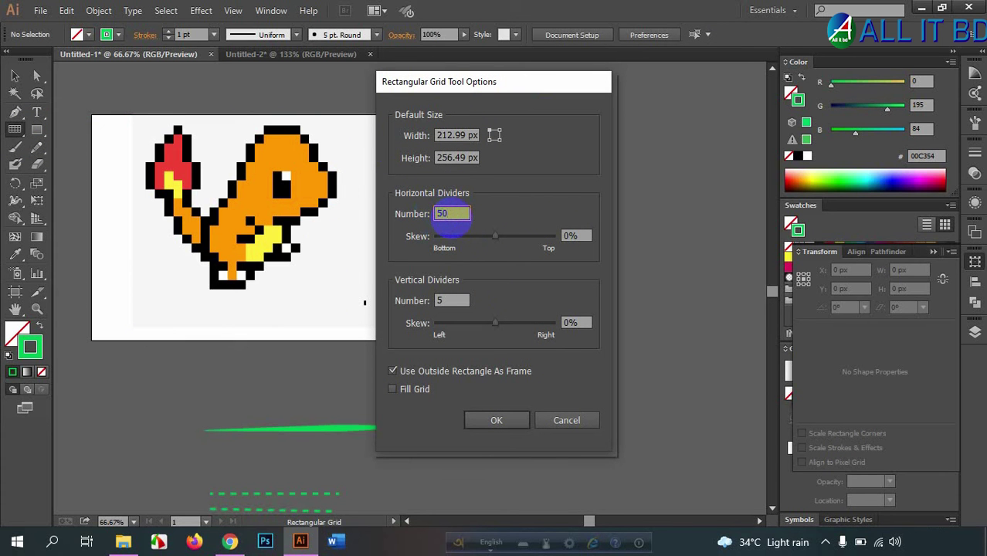
{"action": "left_click", "coordinate": [457, 301]}
{"action": "type", "text": "0"}
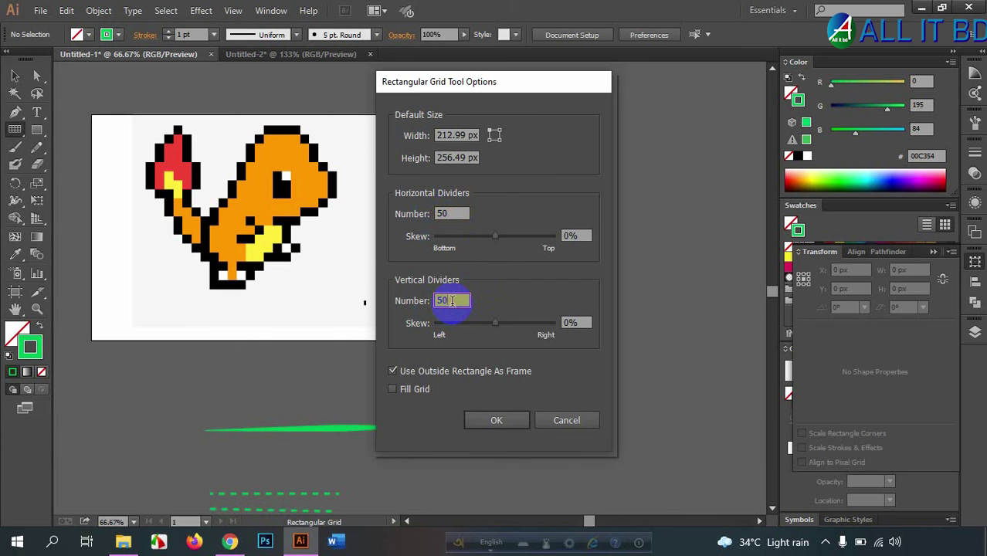
{"action": "left_click", "coordinate": [452, 301]}
{"action": "left_click", "coordinate": [455, 300]}
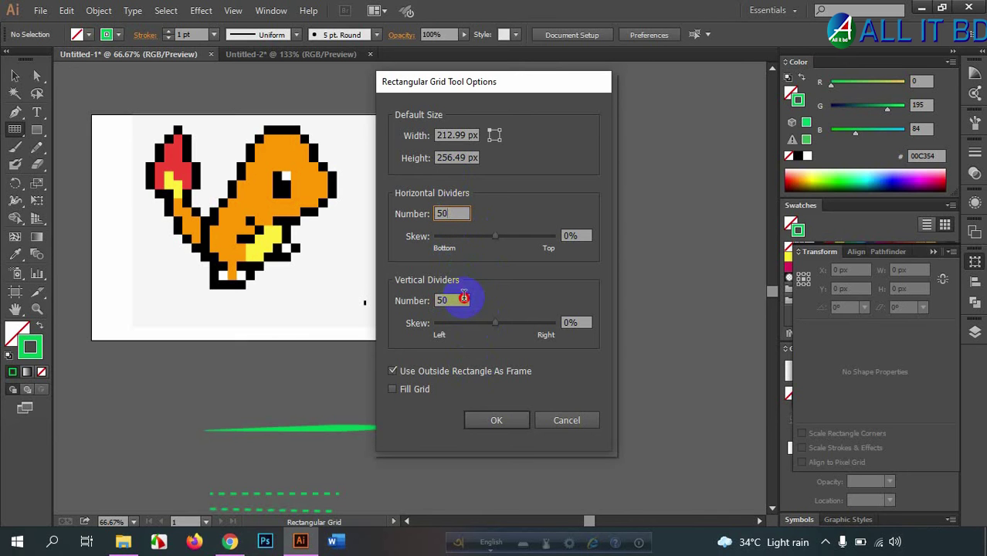
{"action": "left_click", "coordinate": [457, 209]}
{"action": "left_click", "coordinate": [457, 299]}
{"action": "left_click", "coordinate": [453, 213]}
{"action": "left_click", "coordinate": [460, 301]}
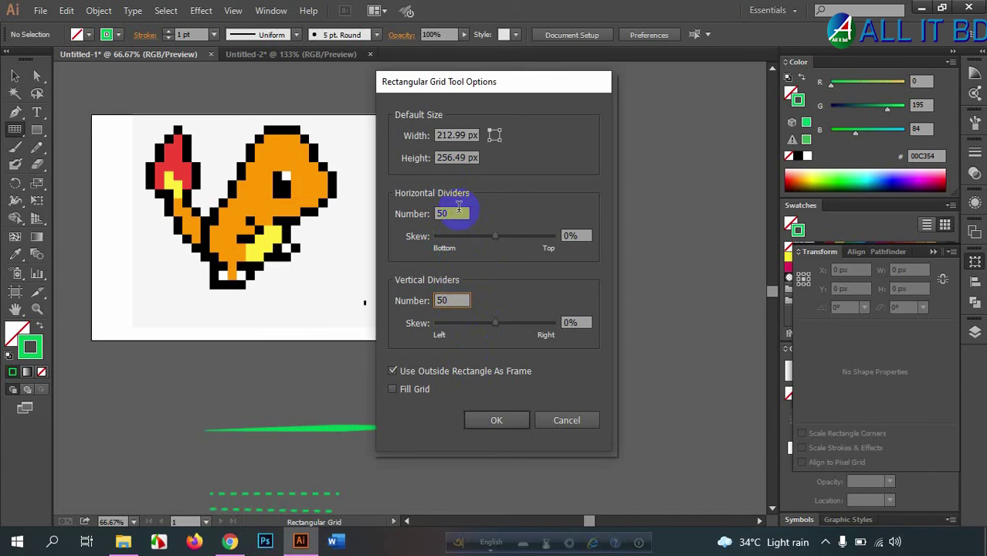
{"action": "left_click", "coordinate": [453, 213]}
{"action": "left_click", "coordinate": [492, 419]}
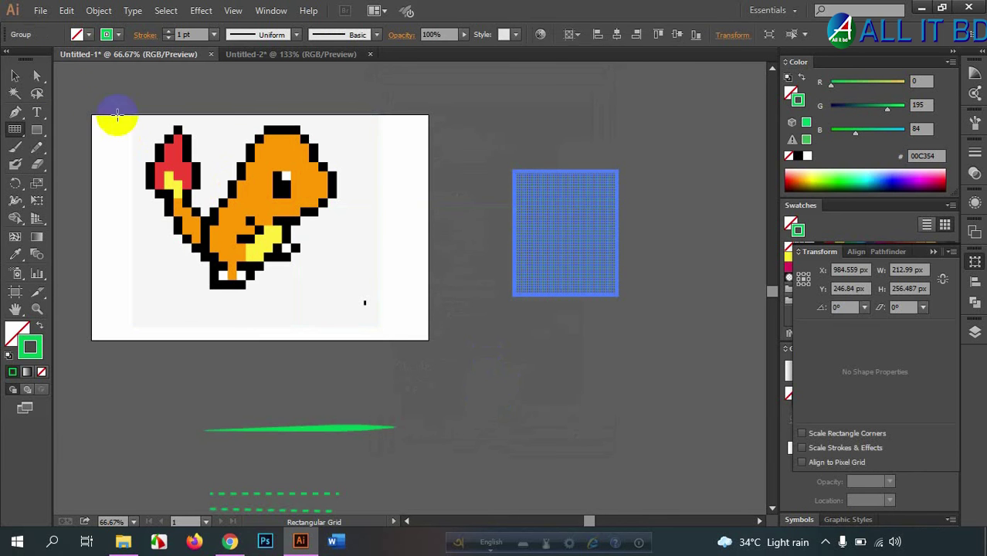
Select the grid and set its stroke weight to 0 pt.
{"action": "left_click", "coordinate": [15, 76]}
{"action": "scroll", "coordinate": [625, 204], "scroll_direction": "up", "scroll_amount": 5}
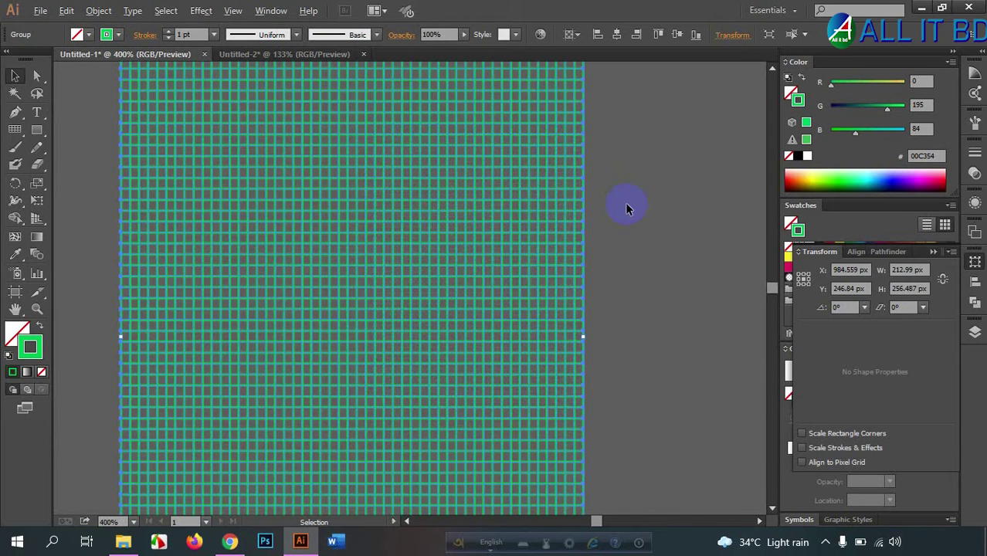
{"action": "scroll", "coordinate": [595, 216], "scroll_direction": "up", "scroll_amount": 2}
{"action": "scroll", "coordinate": [561, 231], "scroll_direction": "up", "scroll_amount": 2}
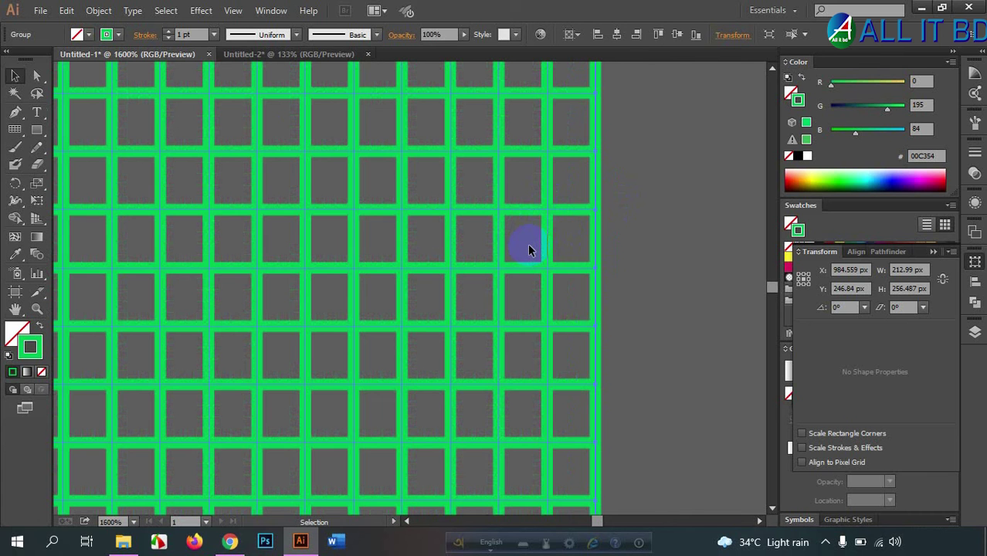
{"action": "double_click", "coordinate": [183, 34]}
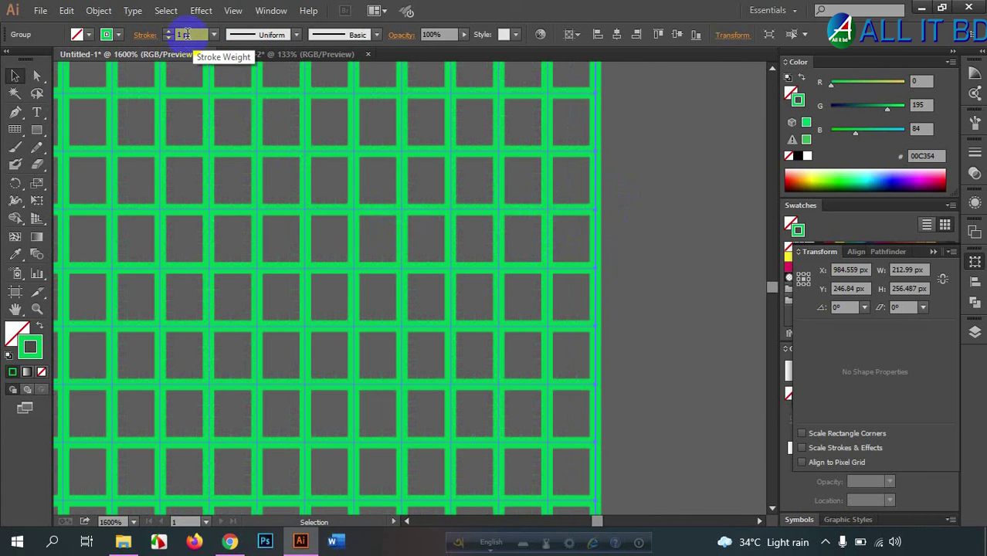
{"action": "type", "text": "0"}
{"action": "key", "text": "Return"}
{"action": "left_click", "coordinate": [719, 236]}
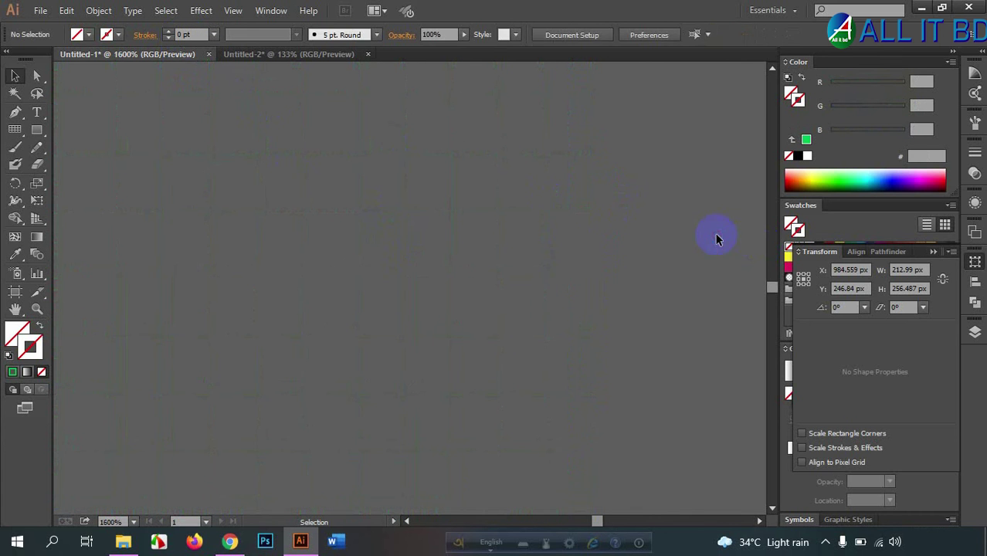
{"action": "left_click", "coordinate": [511, 341]}
{"action": "left_click", "coordinate": [699, 262]}
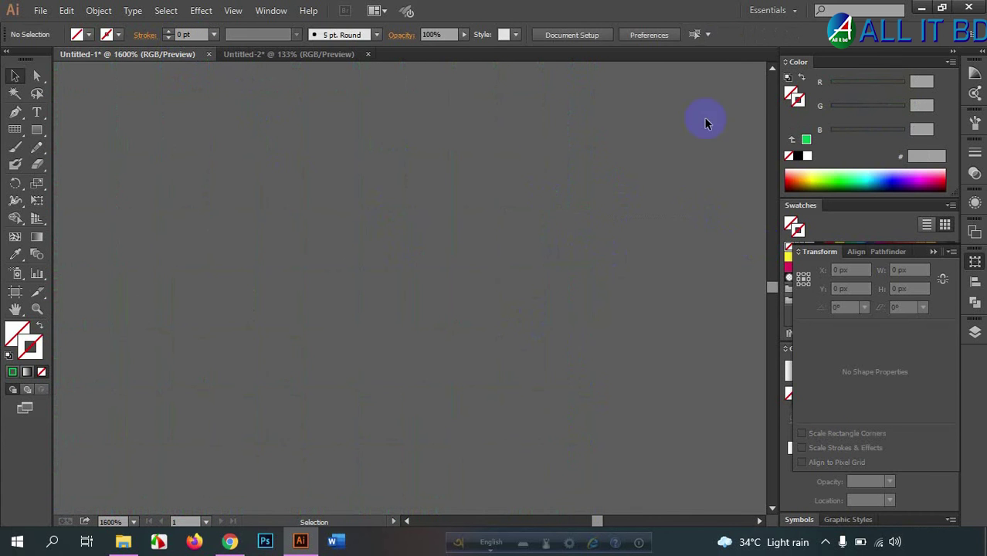
Set the grid's stroke weight to 0.1 pt and zoom out to view it.
{"action": "left_click", "coordinate": [348, 355]}
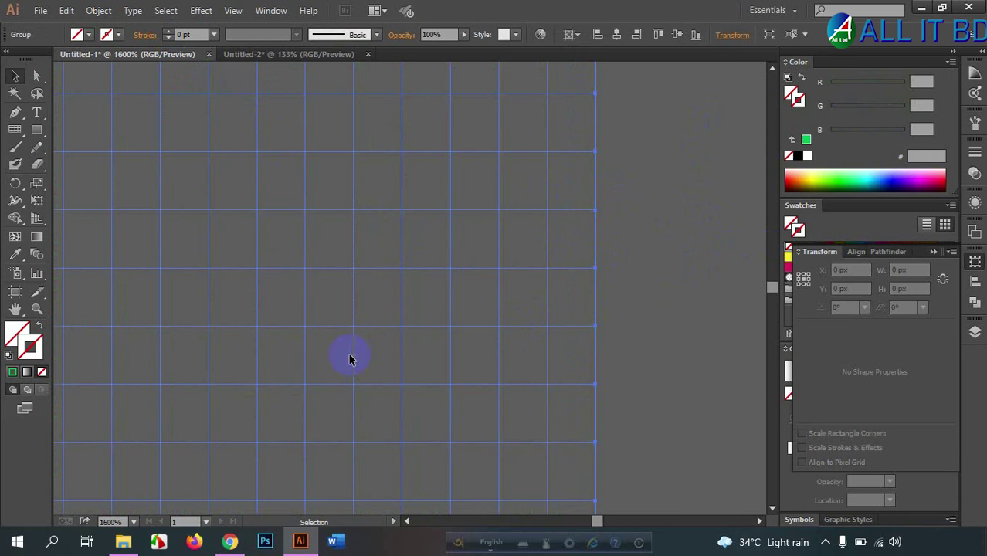
{"action": "left_click", "coordinate": [180, 35]}
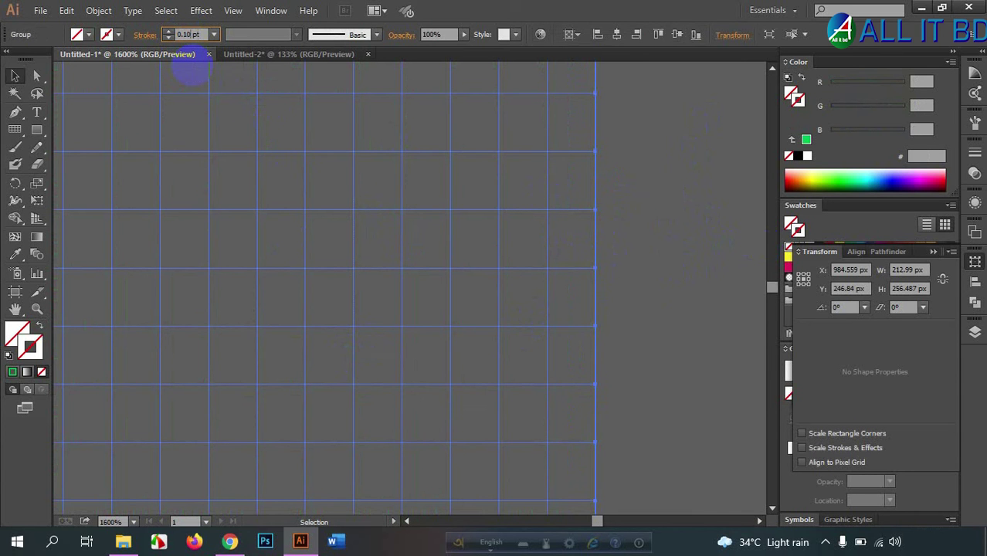
{"action": "key", "text": "Return"}
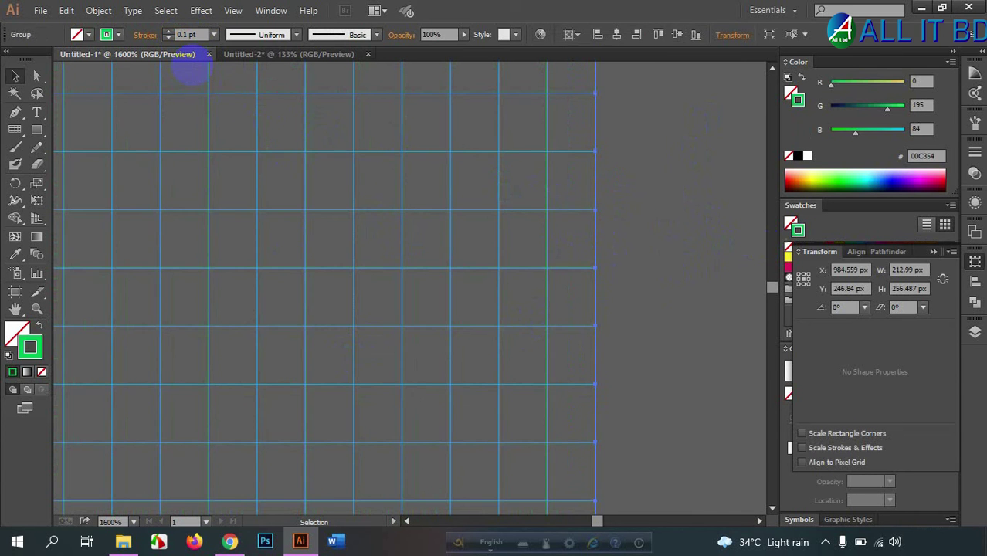
{"action": "left_click", "coordinate": [656, 187]}
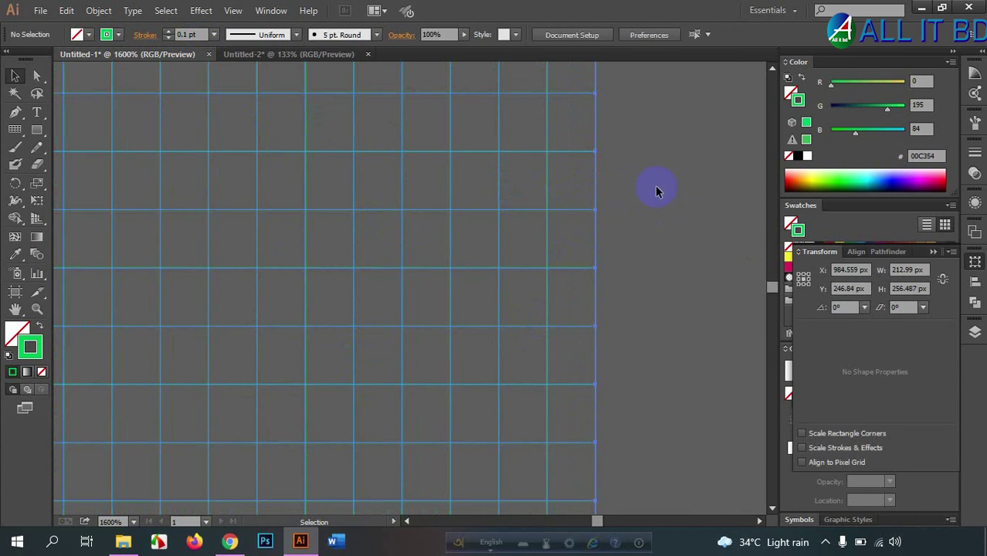
{"action": "key", "text": "ctrl+0"}
{"action": "left_click", "coordinate": [585, 202]}
Move the grid onto the Charmander and enlarge it to about 470 × 566 px.
{"action": "scroll", "coordinate": [499, 196], "scroll_direction": "down", "scroll_amount": 3}
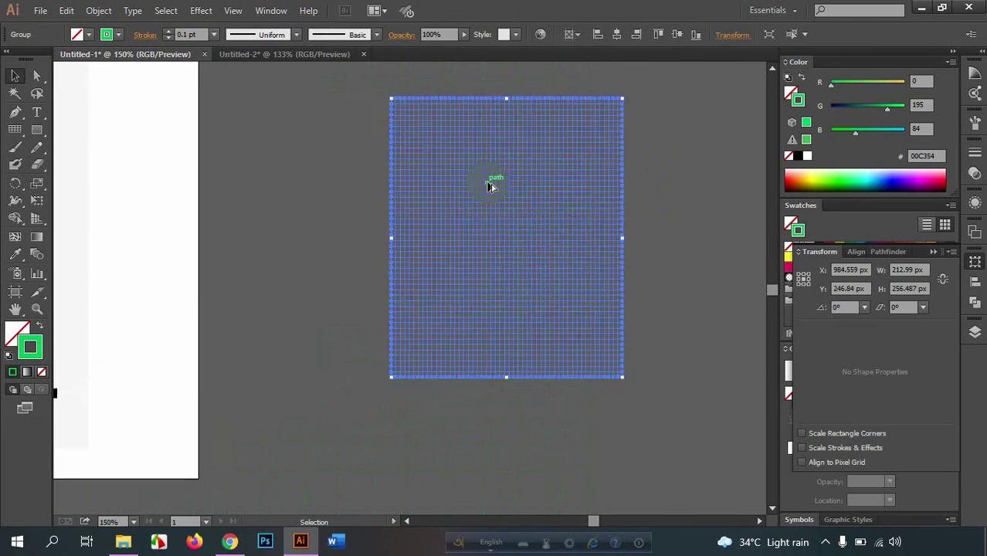
{"action": "left_click_drag", "start_coordinate": [392, 180], "coordinate": [548, 221]}
{"action": "left_click_drag", "start_coordinate": [677, 231], "coordinate": [363, 194]}
{"action": "left_click", "coordinate": [385, 261], "text": "shift"}
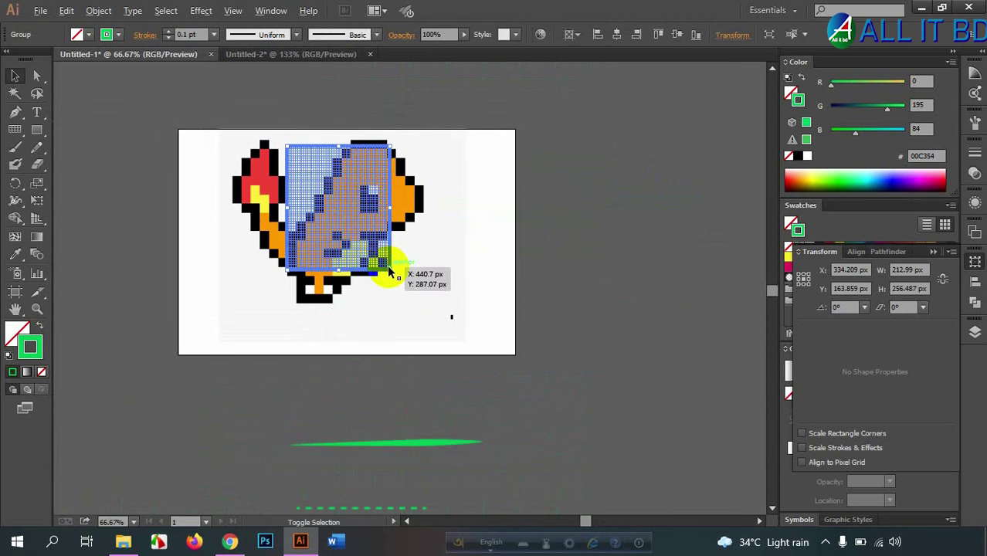
{"action": "left_click", "coordinate": [389, 268]}
{"action": "left_click_drag", "start_coordinate": [391, 268], "coordinate": [451, 390]}
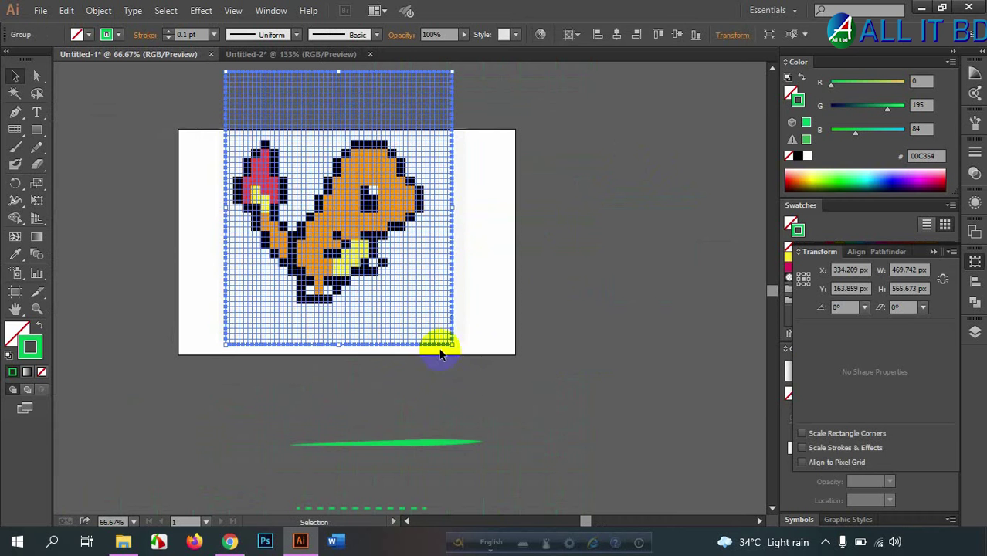
{"action": "left_click", "coordinate": [494, 266]}
Nudge the grid right and down so its cells line up with the pixel squares.
{"action": "scroll", "coordinate": [342, 167], "scroll_direction": "up", "scroll_amount": 3}
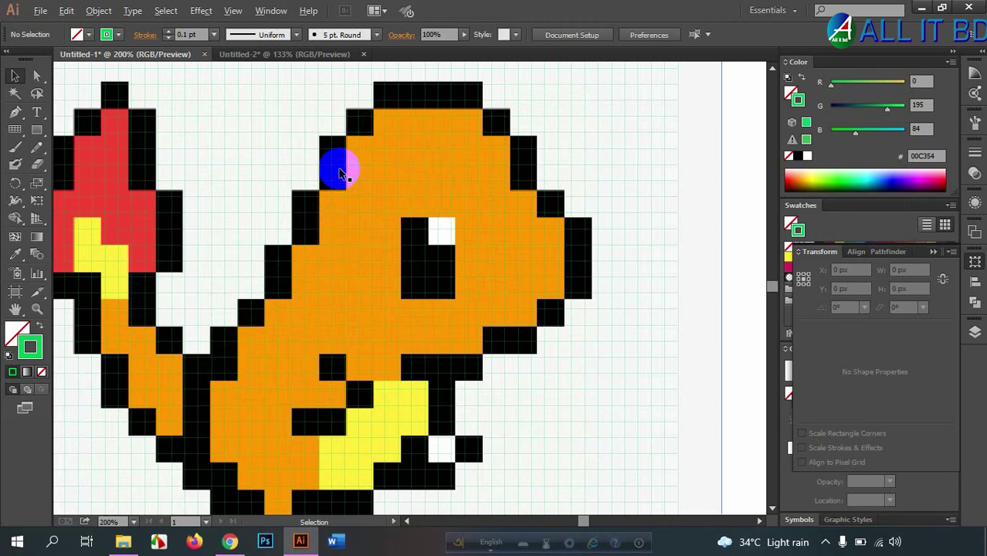
{"action": "scroll", "coordinate": [341, 172], "scroll_direction": "up", "scroll_amount": 2}
{"action": "scroll", "coordinate": [320, 161], "scroll_direction": "up", "scroll_amount": 1}
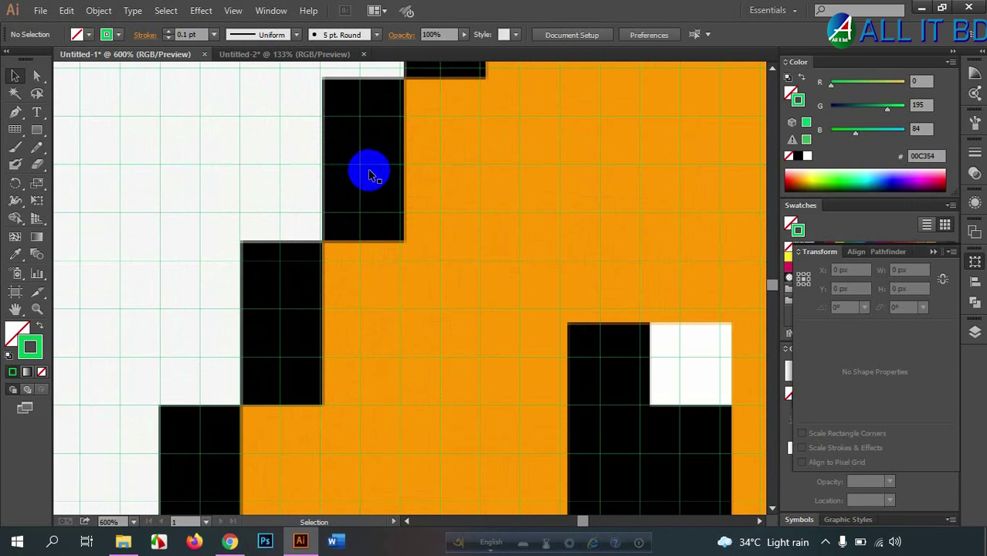
{"action": "left_click_drag", "start_coordinate": [360, 168], "coordinate": [363, 169]}
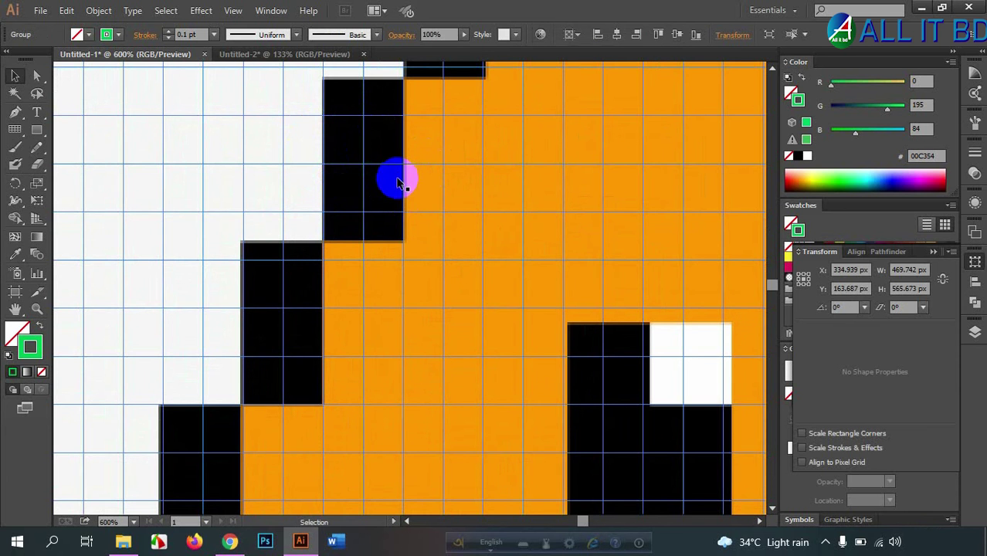
{"action": "left_click_drag", "start_coordinate": [366, 213], "coordinate": [368, 224]}
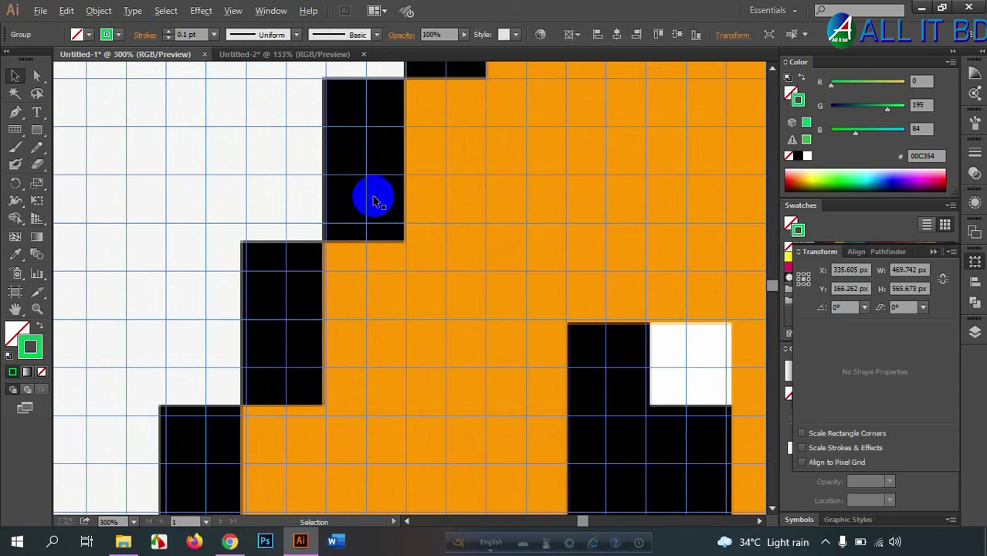
{"action": "scroll", "coordinate": [375, 205], "scroll_direction": "down", "scroll_amount": 4, "text": "alt"}
{"action": "scroll", "coordinate": [401, 80], "scroll_direction": "up", "scroll_amount": 2}
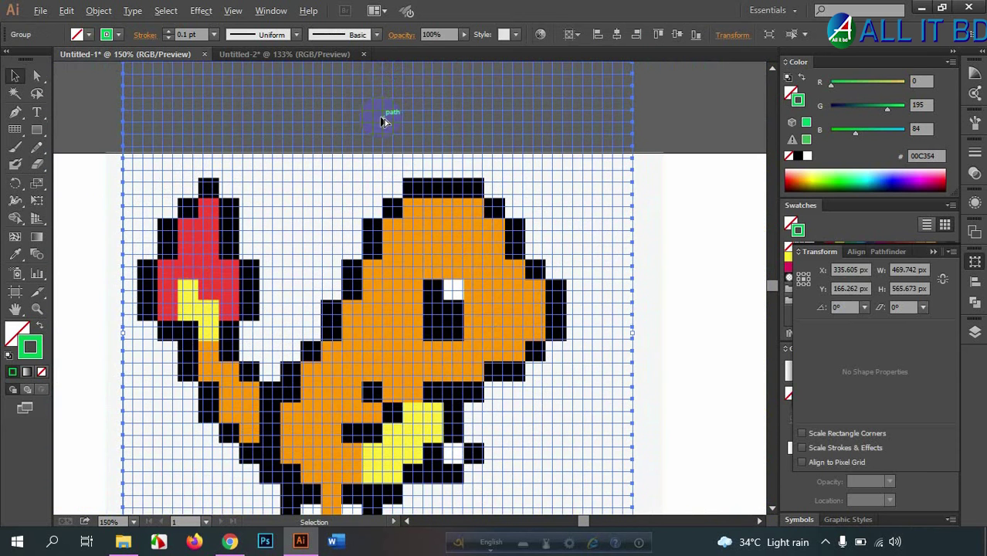
{"action": "scroll", "coordinate": [384, 120], "scroll_direction": "down", "scroll_amount": 1, "text": "alt"}
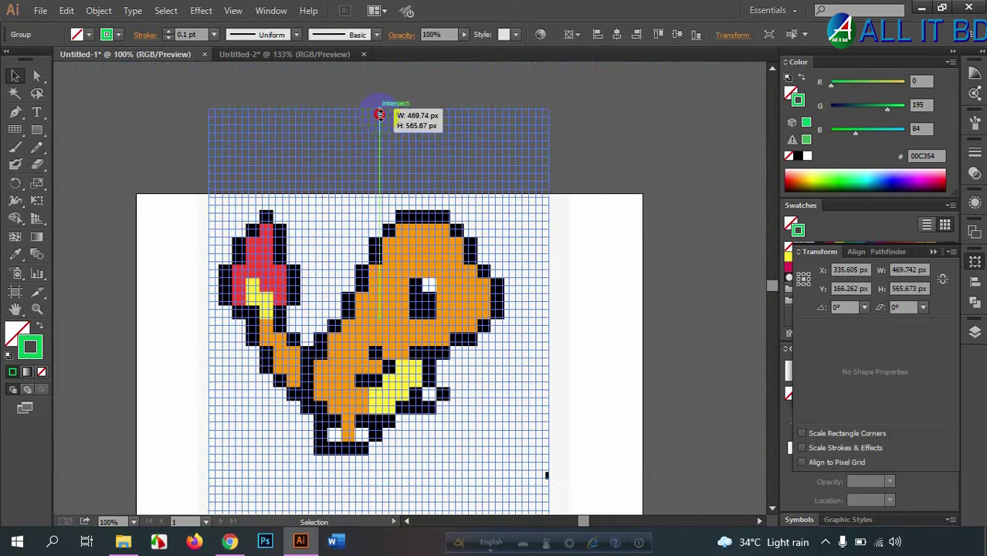
Shorten the grid from its top edge, then nudge it 1 px right and slightly down over the head.
{"action": "mouse_move", "coordinate": [379, 114]}
{"action": "left_mouse_down"}
{"action": "mouse_move", "coordinate": [379, 155]}
{"action": "mouse_move", "coordinate": [404, 134]}
{"action": "left_mouse_up"}
{"action": "scroll", "coordinate": [437, 247], "scroll_direction": "up", "scroll_amount": 4, "text": "alt"}
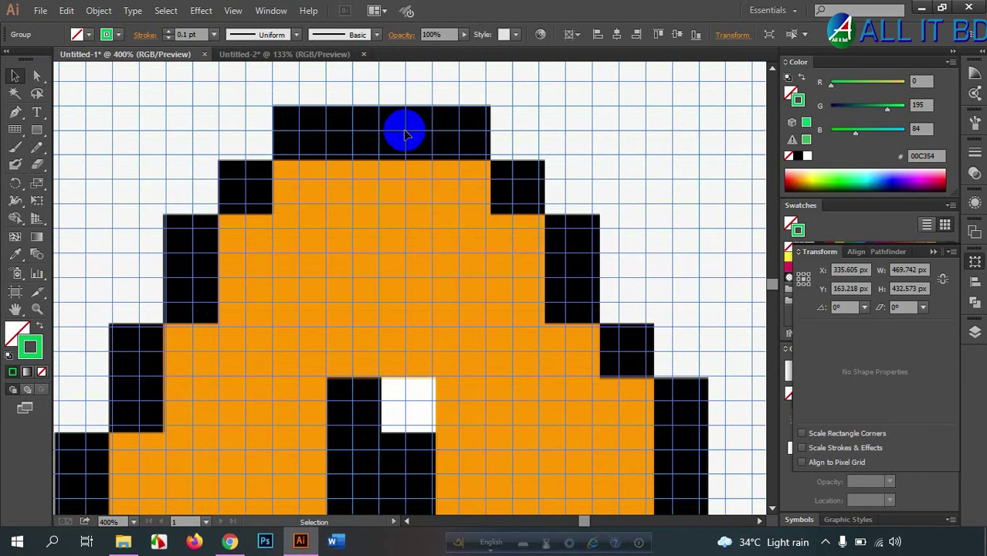
{"action": "left_click", "coordinate": [408, 133]}
{"action": "key", "text": "Right"}
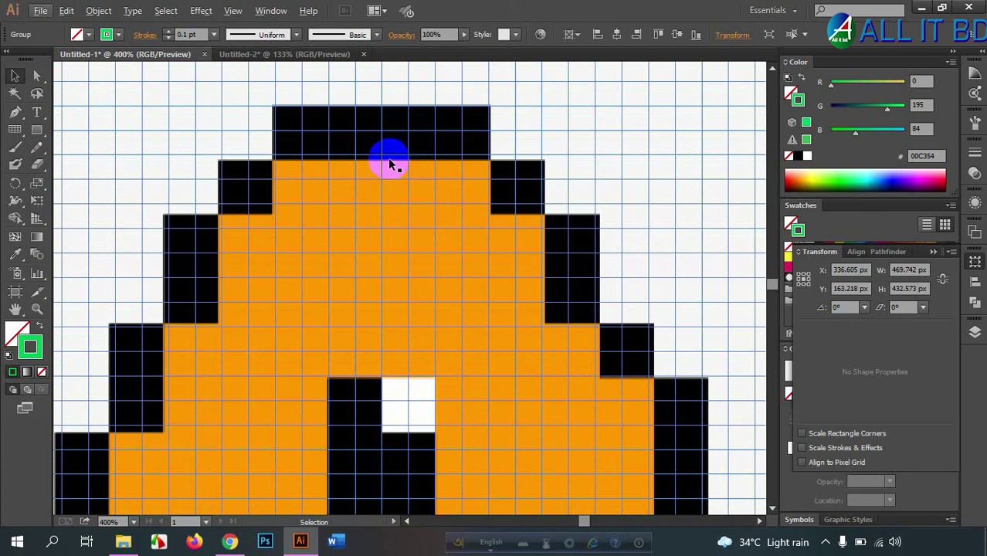
{"action": "left_click_drag", "start_coordinate": [391, 157], "coordinate": [391, 163]}
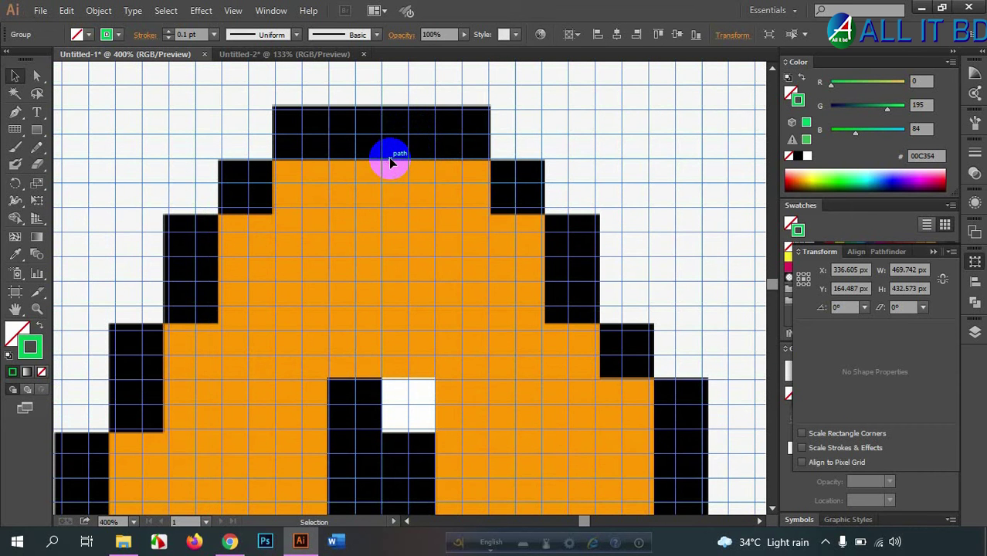
Readjust the grid height to about 446 px and shift it down about 2 px onto the pixel rows.
{"action": "scroll", "coordinate": [392, 163], "scroll_direction": "down", "scroll_amount": 2}
{"action": "scroll", "coordinate": [391, 163], "scroll_direction": "down", "scroll_amount": 1}
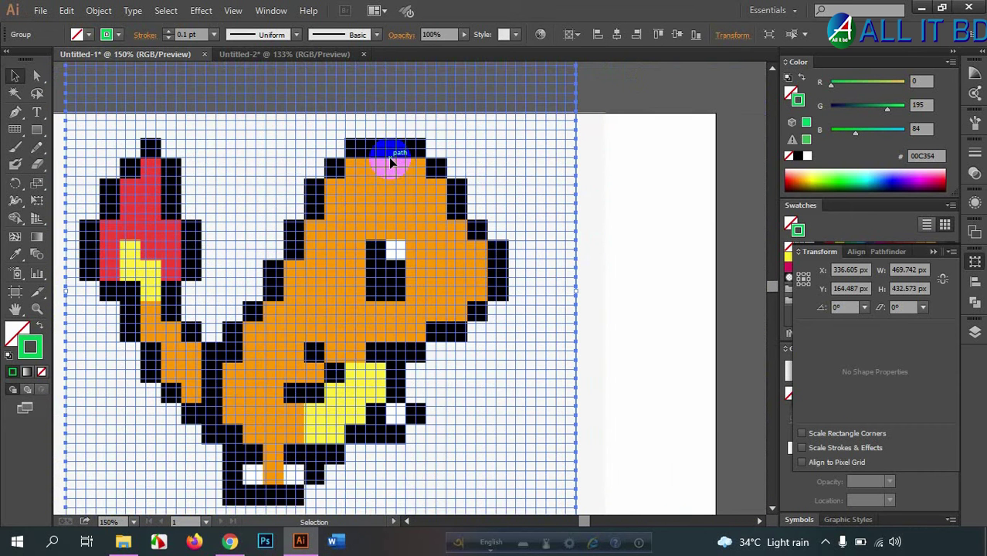
{"action": "scroll", "coordinate": [391, 163], "scroll_direction": "up", "scroll_amount": 3}
{"action": "mouse_move", "coordinate": [316, 165]}
{"action": "left_mouse_down"}
{"action": "mouse_move", "coordinate": [327, 147]}
{"action": "mouse_move", "coordinate": [321, 152]}
{"action": "left_mouse_up"}
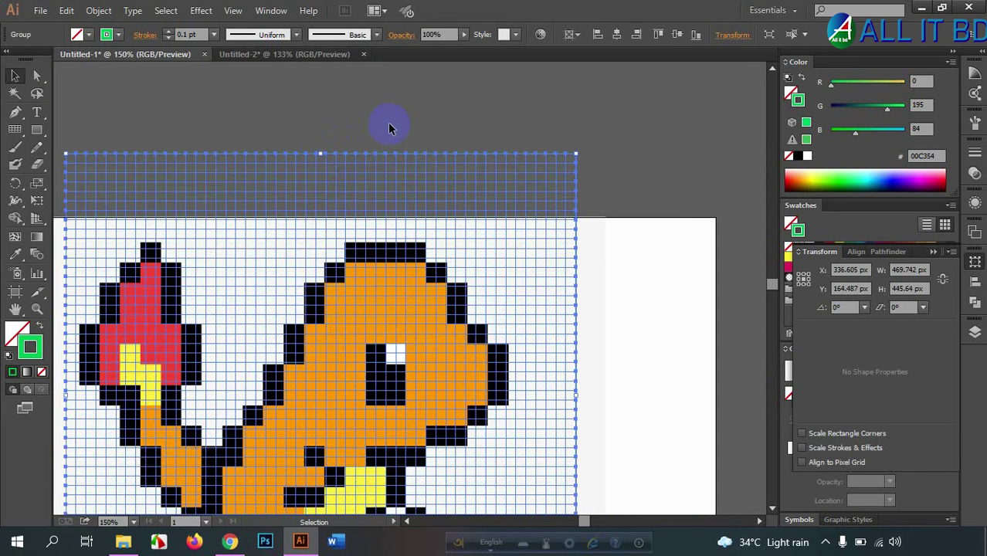
{"action": "left_click", "coordinate": [390, 125]}
{"action": "scroll", "coordinate": [394, 247], "scroll_direction": "up", "scroll_amount": 4}
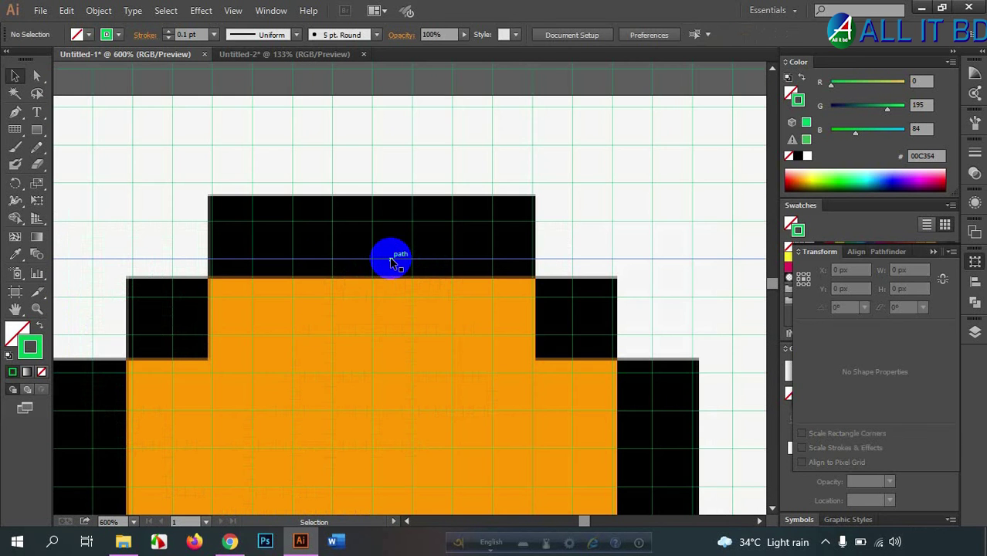
{"action": "left_click_drag", "start_coordinate": [392, 263], "coordinate": [393, 273]}
{"action": "scroll", "coordinate": [393, 274], "scroll_direction": "down", "scroll_amount": 2}
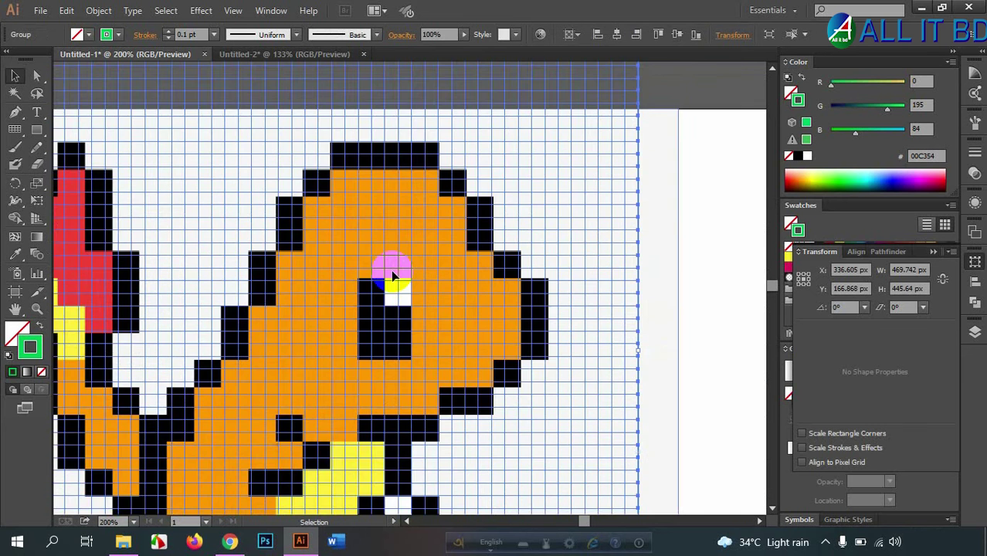
{"action": "scroll", "coordinate": [391, 269], "scroll_direction": "down", "scroll_amount": 1}
{"action": "scroll", "coordinate": [418, 254], "scroll_direction": "down", "scroll_amount": 3}
{"action": "scroll", "coordinate": [391, 242], "scroll_direction": "up", "scroll_amount": 1}
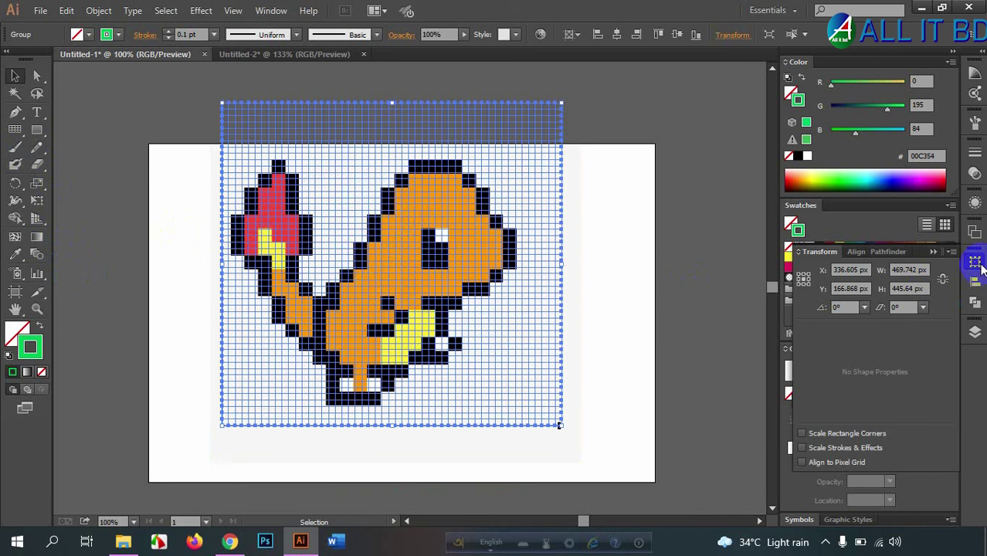
Collapse the Transform panel to show swatches and select the Live Paint Bucket (K) from the Shape Builder flyout.
{"action": "left_click", "coordinate": [979, 264]}
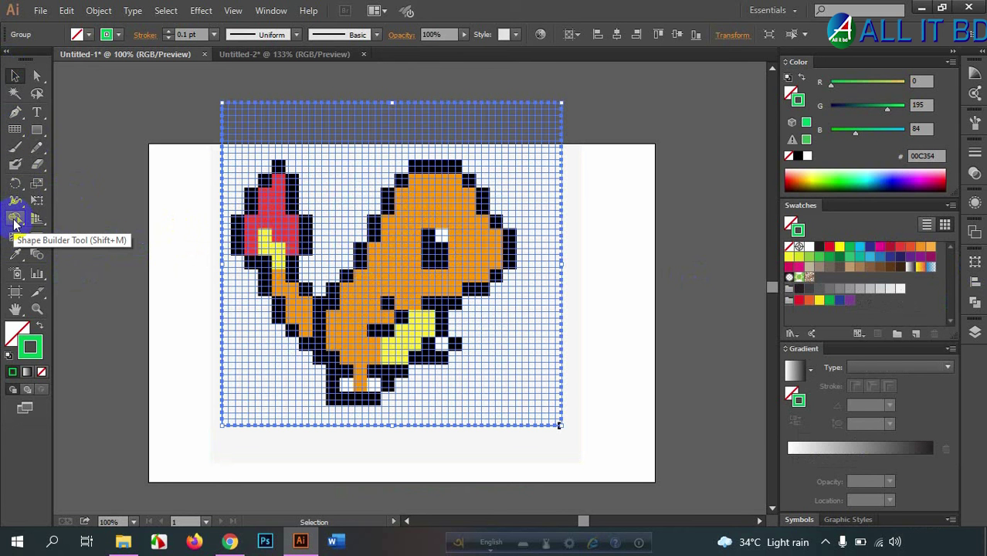
{"action": "left_click_drag", "start_coordinate": [15, 222], "coordinate": [104, 236]}
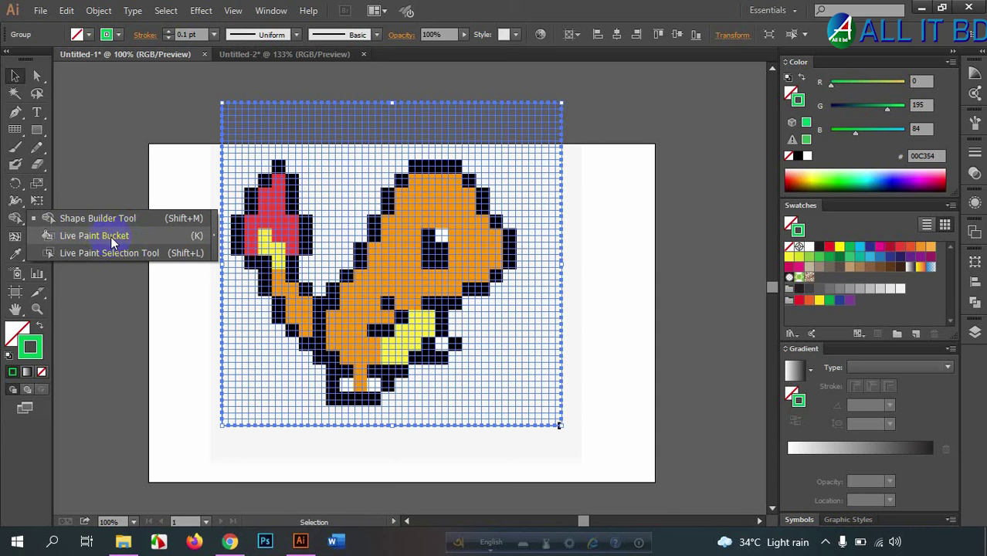
{"action": "left_click", "coordinate": [96, 242]}
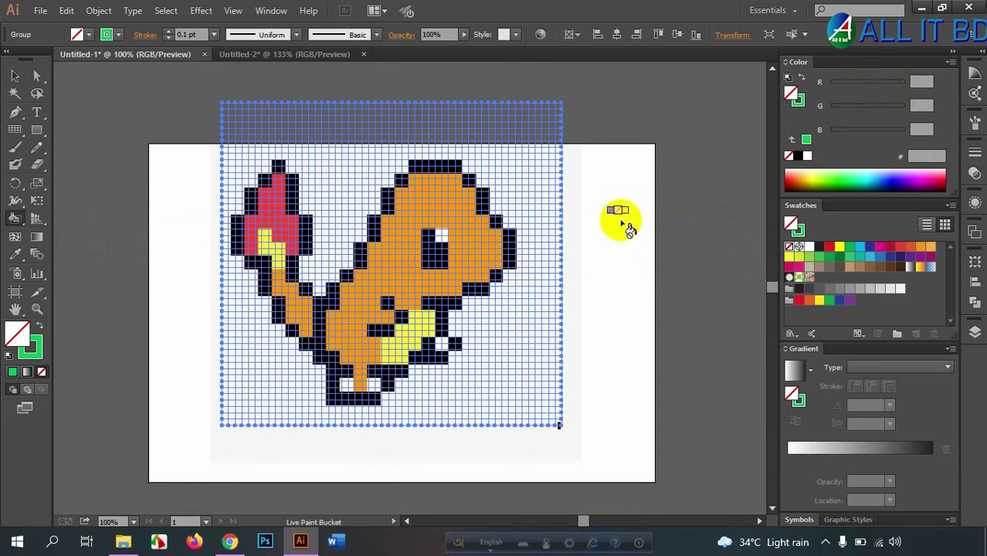
Make the stroke swatch active with its green colour and clear the fill swatch to None.
{"action": "key", "text": "Left"}
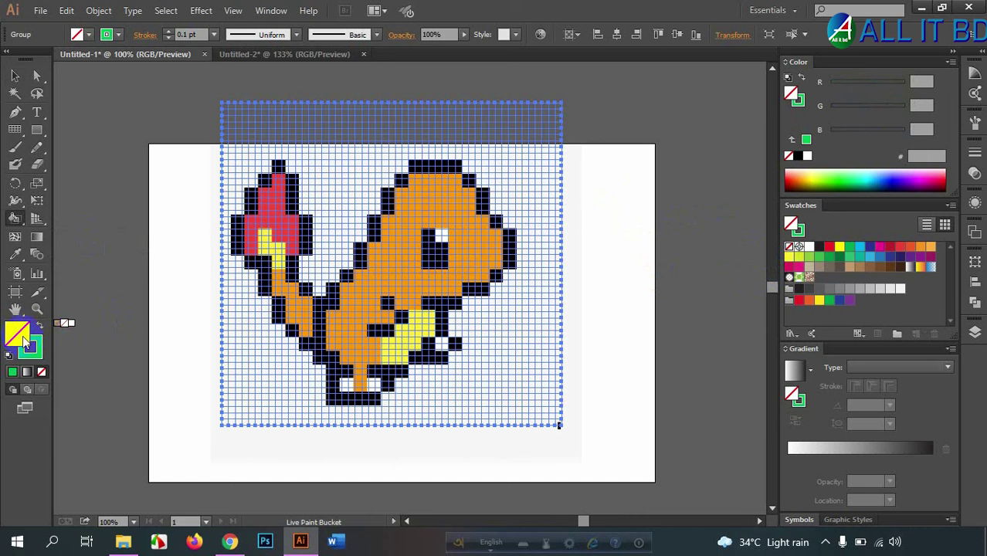
{"action": "key", "text": "Right"}
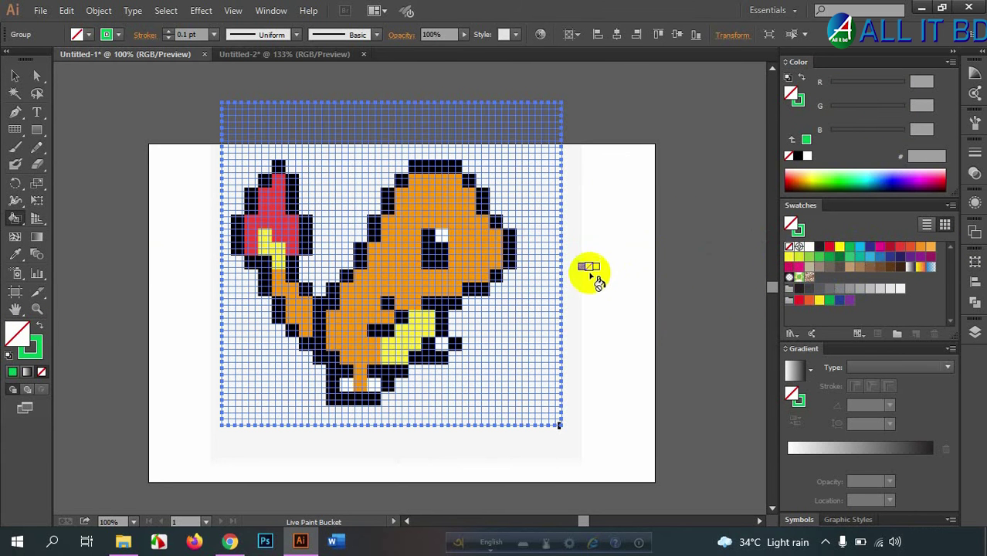
{"action": "left_click", "coordinate": [39, 356]}
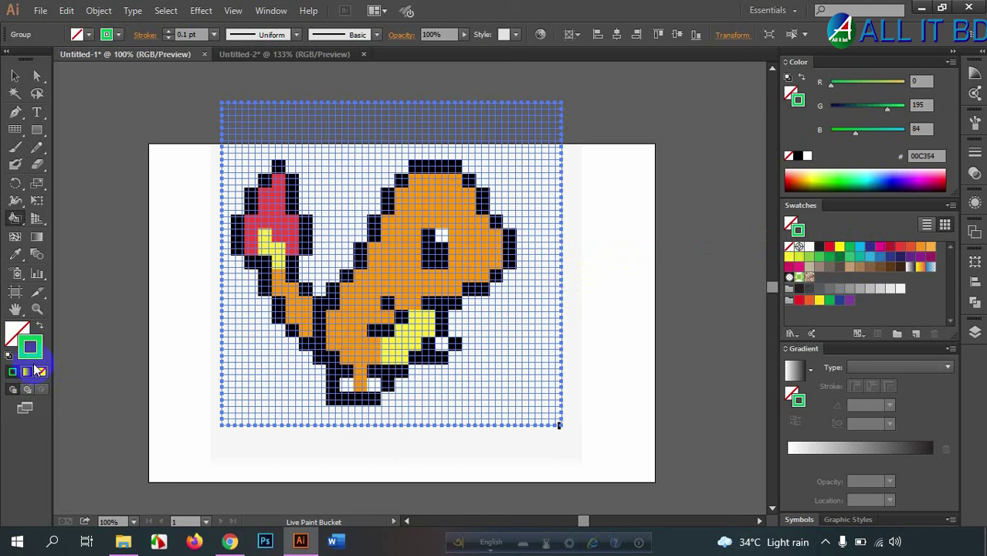
{"action": "left_click", "coordinate": [19, 328]}
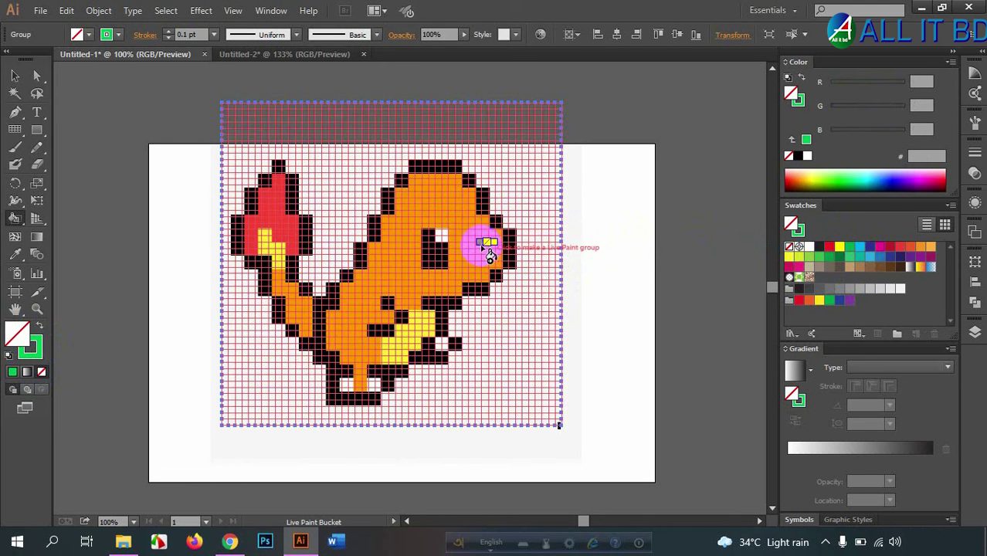
Zoom in on the head and choose the orange F7941E swatch as the fill colour.
{"action": "scroll", "coordinate": [480, 245], "scroll_direction": "up", "scroll_amount": 2}
{"action": "scroll", "coordinate": [401, 183], "scroll_direction": "up", "scroll_amount": 2}
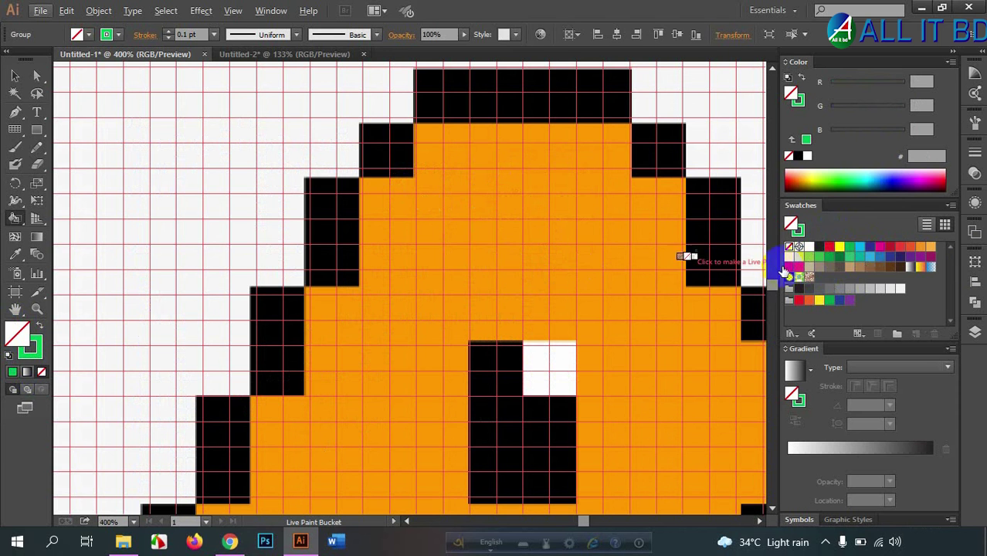
{"action": "left_click", "coordinate": [533, 225]}
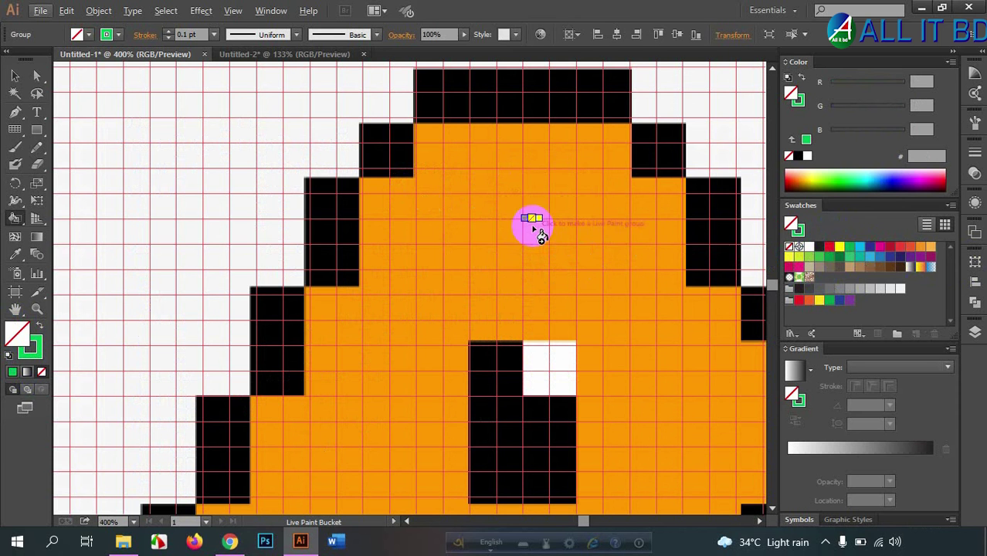
{"action": "left_click", "coordinate": [921, 247]}
{"action": "left_click", "coordinate": [403, 193]}
{"action": "left_click", "coordinate": [432, 141]}
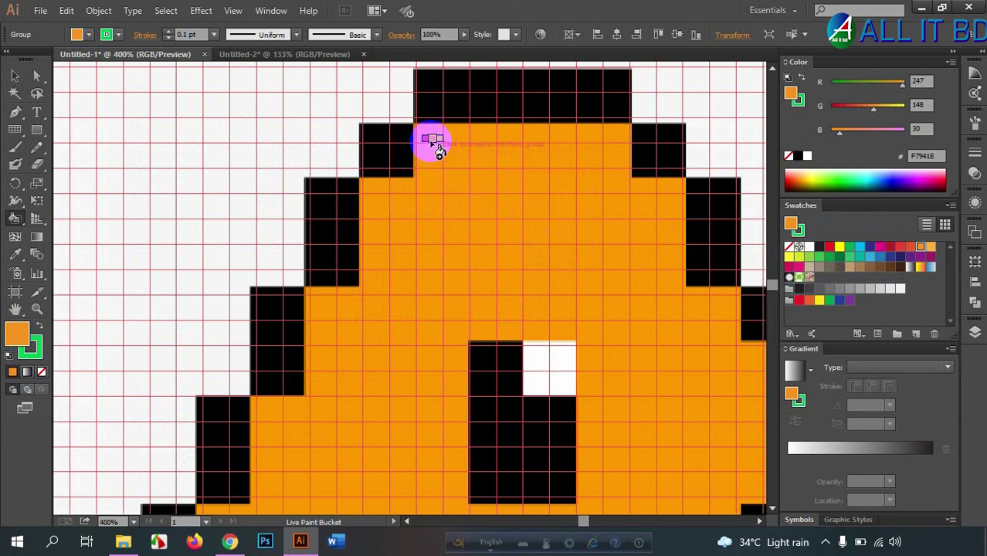
{"action": "left_click", "coordinate": [448, 191]}
Zoom to 600% on the top edge of the creature's head.
{"action": "scroll", "coordinate": [457, 199], "scroll_direction": "down", "scroll_amount": 4}
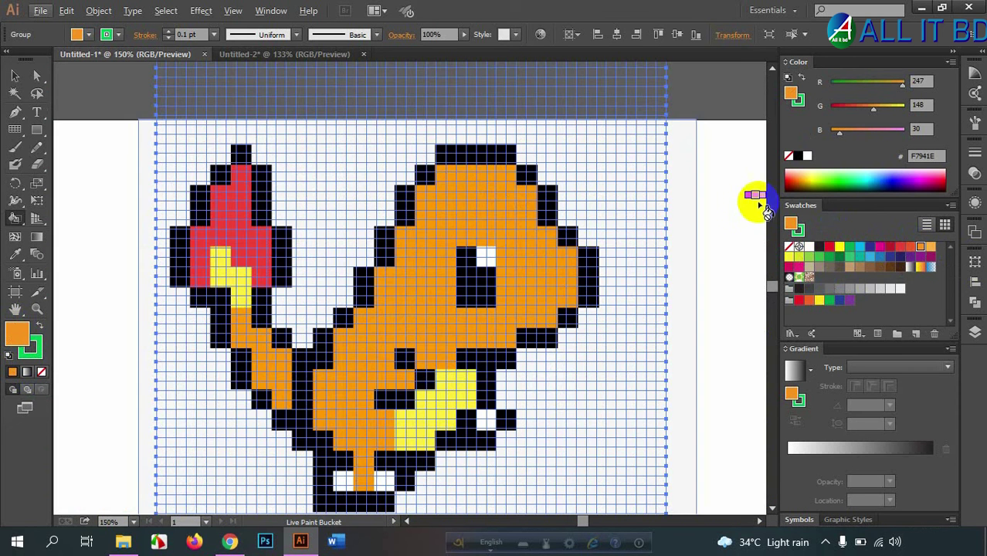
{"action": "scroll", "coordinate": [740, 187], "scroll_direction": "up", "scroll_amount": 1}
{"action": "left_click_drag", "start_coordinate": [577, 211], "coordinate": [564, 214]}
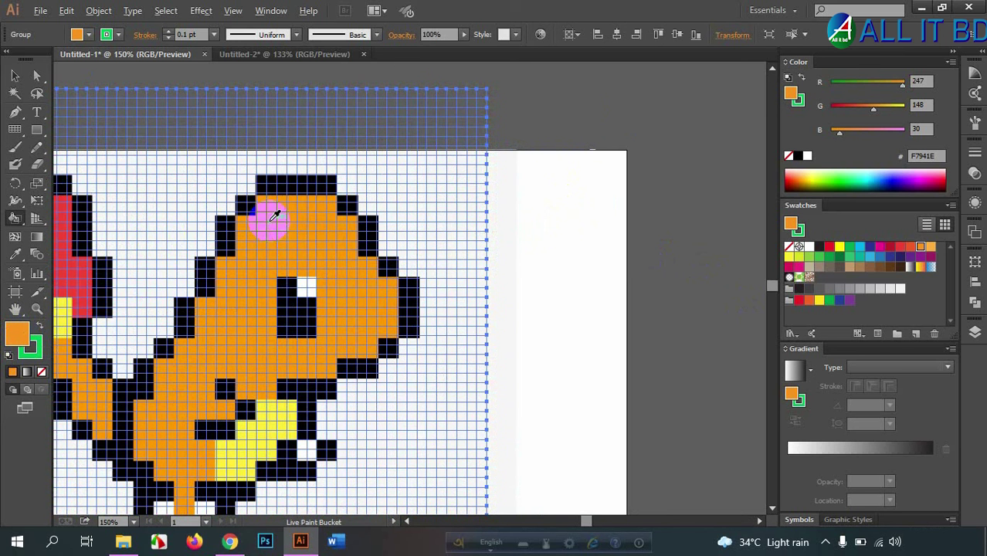
{"action": "scroll", "coordinate": [263, 214], "scroll_direction": "up", "scroll_amount": 2}
{"action": "scroll", "coordinate": [255, 214], "scroll_direction": "up", "scroll_amount": 2}
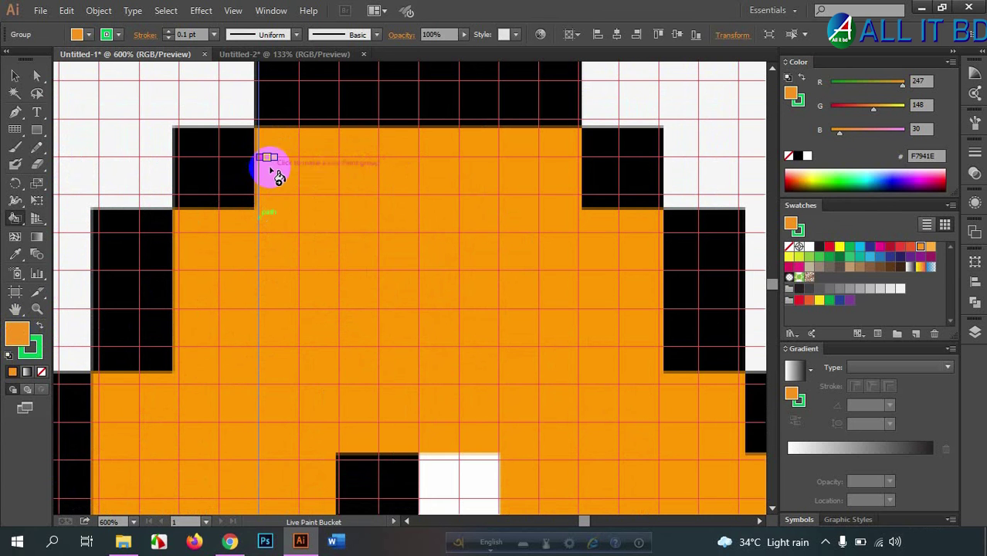
Make the grid a Live Paint group and test-fill top head cells orange and white.
{"action": "left_click", "coordinate": [284, 153]}
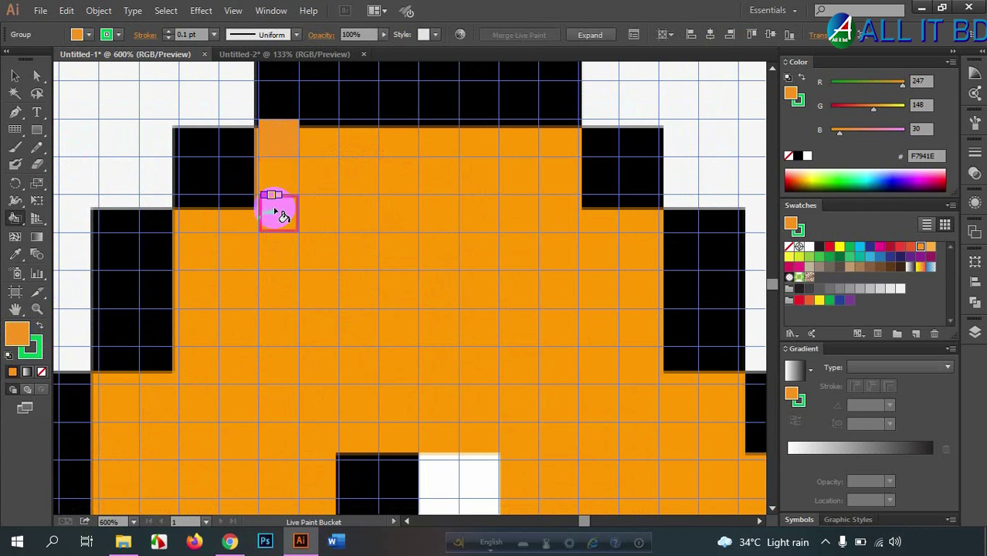
{"action": "left_click", "coordinate": [278, 148]}
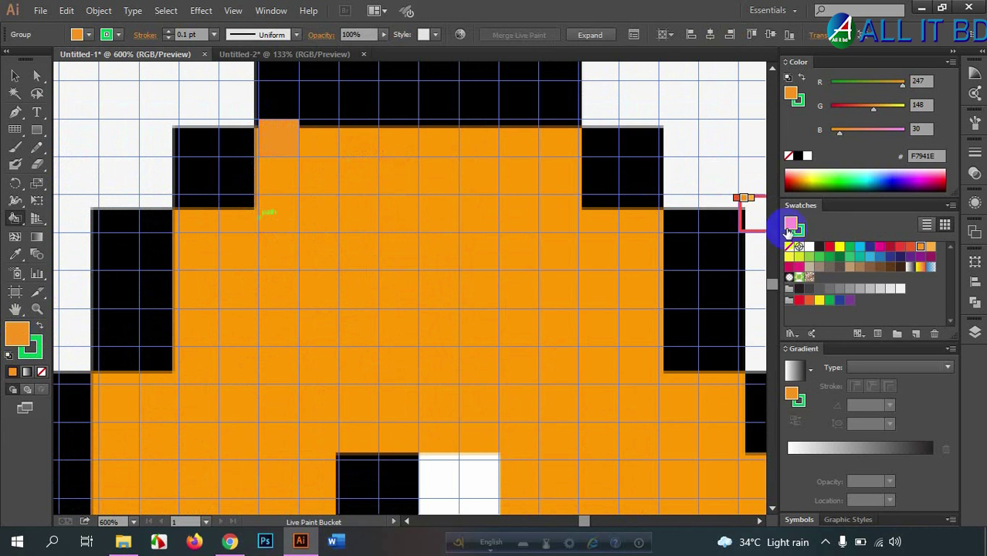
{"action": "left_click", "coordinate": [810, 247]}
{"action": "left_click", "coordinate": [319, 143]}
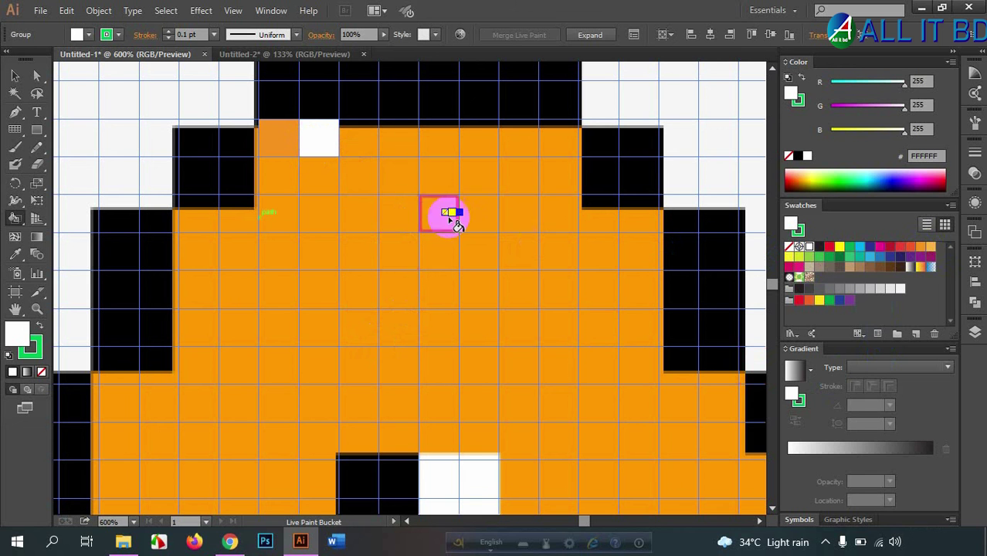
Repaint the white test cell orange, clear another with None, and reselect orange F7941E.
{"action": "left_click", "coordinate": [921, 247]}
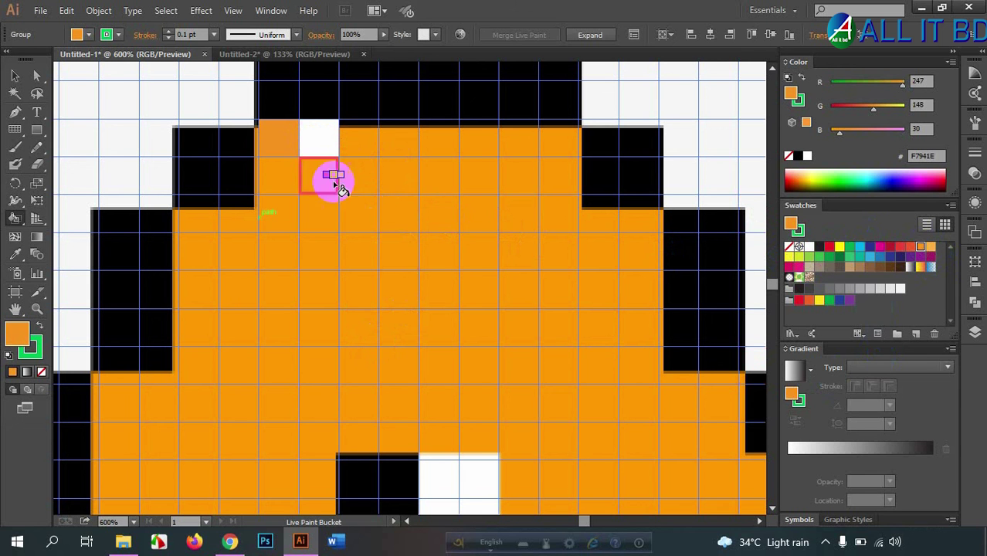
{"action": "left_click", "coordinate": [318, 139]}
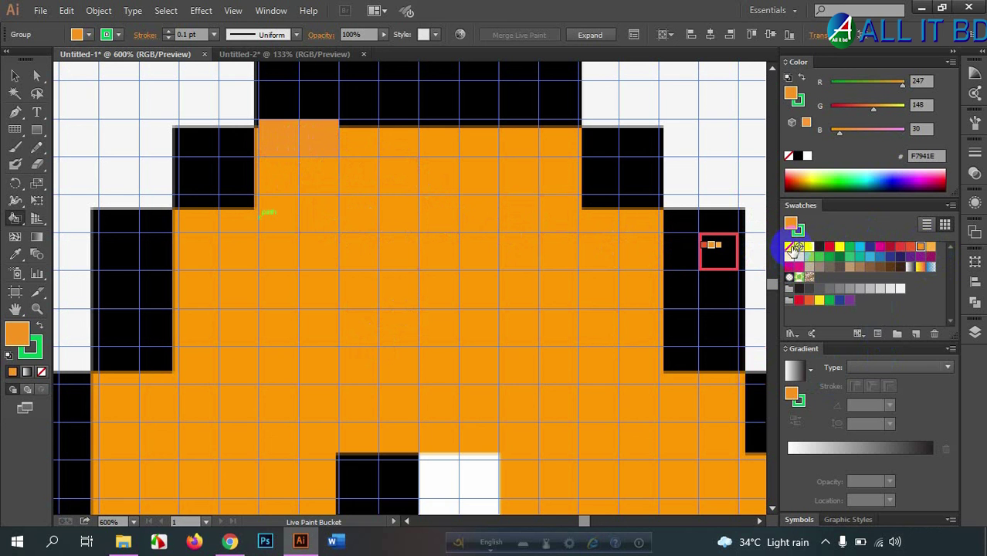
{"action": "left_click", "coordinate": [789, 247]}
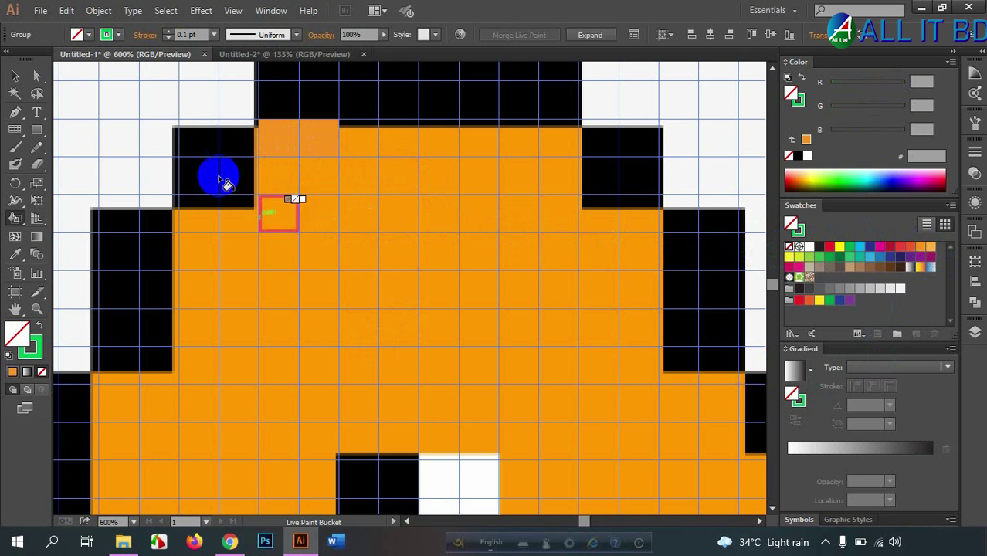
{"action": "left_click", "coordinate": [308, 137]}
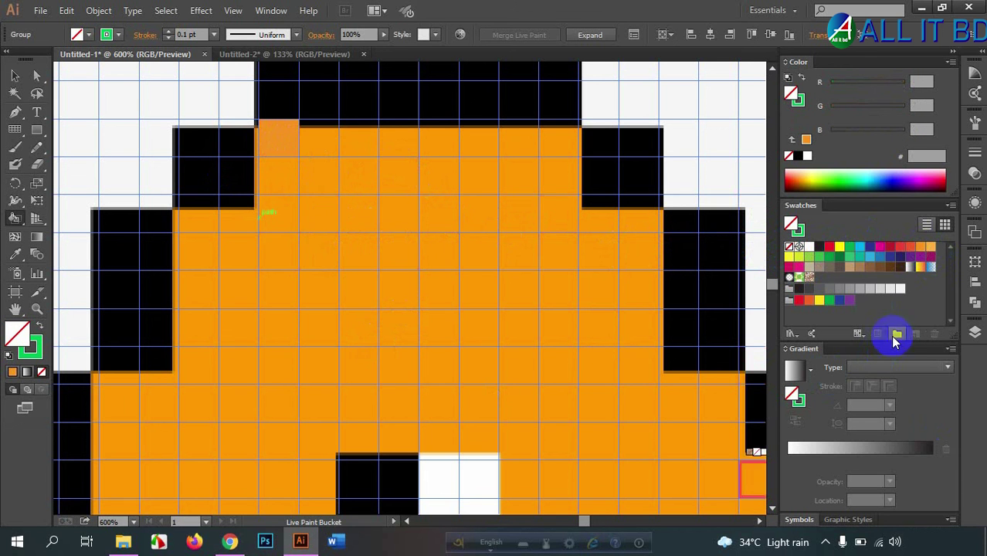
{"action": "left_click", "coordinate": [922, 249]}
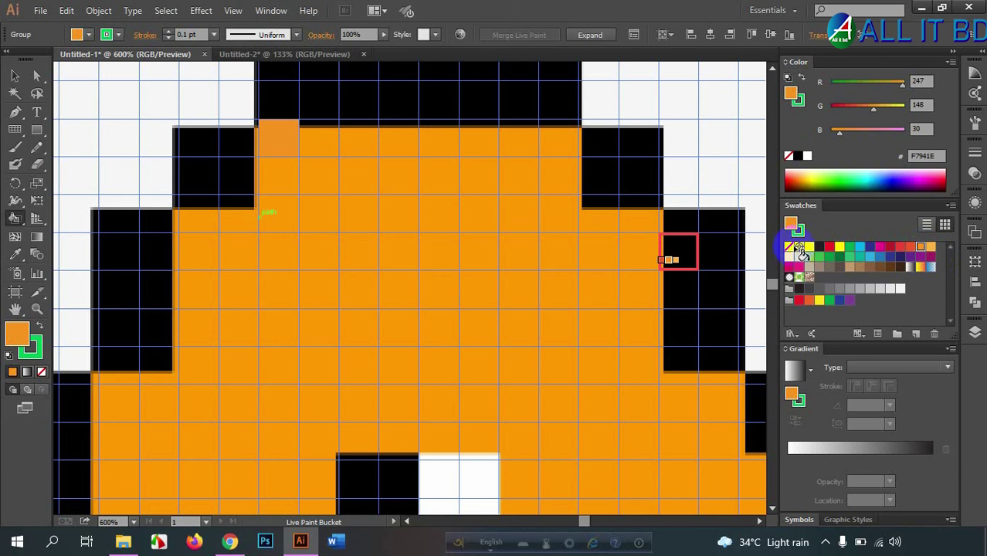
Paint the top three rows of head cells orange F7941E.
{"action": "left_click", "coordinate": [397, 187]}
{"action": "left_click", "coordinate": [310, 142]}
{"action": "mouse_move", "coordinate": [320, 146]}
{"action": "left_mouse_down"}
{"action": "mouse_move", "coordinate": [565, 210]}
{"action": "mouse_move", "coordinate": [314, 185]}
{"action": "mouse_move", "coordinate": [275, 193]}
{"action": "left_mouse_up"}
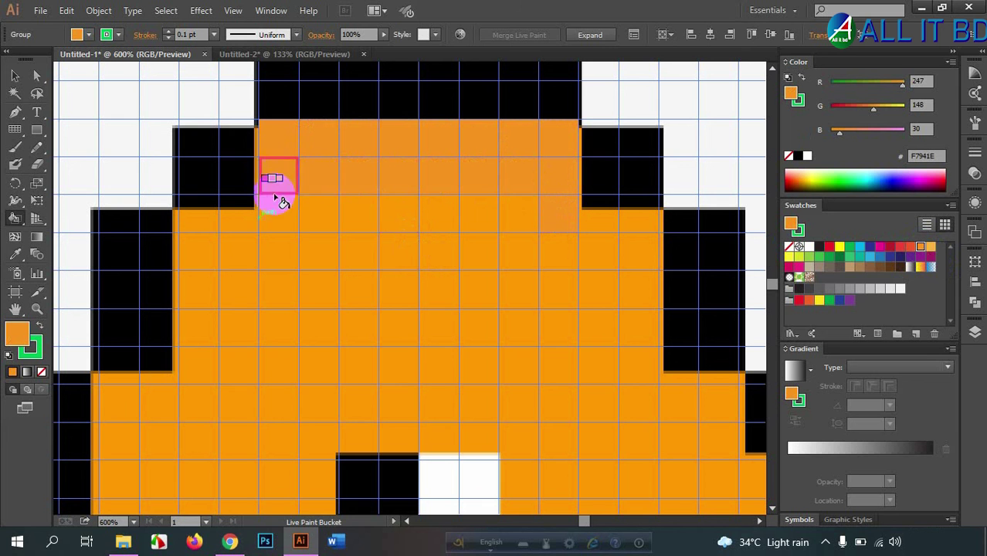
{"action": "mouse_move", "coordinate": [438, 226]}
{"action": "left_mouse_down"}
{"action": "mouse_move", "coordinate": [392, 221]}
{"action": "mouse_move", "coordinate": [524, 216]}
{"action": "left_mouse_up"}
{"action": "left_click", "coordinate": [203, 266]}
{"action": "mouse_move", "coordinate": [203, 268]}
{"action": "left_mouse_down"}
{"action": "mouse_move", "coordinate": [213, 260]}
{"action": "mouse_move", "coordinate": [568, 276]}
{"action": "mouse_move", "coordinate": [623, 272]}
{"action": "mouse_move", "coordinate": [635, 258]}
{"action": "mouse_move", "coordinate": [620, 220]}
{"action": "mouse_move", "coordinate": [596, 217]}
{"action": "mouse_move", "coordinate": [591, 254]}
{"action": "mouse_move", "coordinate": [560, 257]}
{"action": "left_mouse_up"}
Fill the next full rows of head cells and the right side of the head orange.
{"action": "left_click_drag", "start_coordinate": [198, 298], "coordinate": [533, 301]}
{"action": "mouse_move", "coordinate": [199, 324]}
{"action": "left_mouse_down"}
{"action": "mouse_move", "coordinate": [618, 335]}
{"action": "mouse_move", "coordinate": [364, 374]}
{"action": "mouse_move", "coordinate": [199, 367]}
{"action": "left_mouse_up"}
{"action": "mouse_move", "coordinate": [188, 410]}
{"action": "left_mouse_down"}
{"action": "mouse_move", "coordinate": [126, 396]}
{"action": "mouse_move", "coordinate": [434, 423]}
{"action": "mouse_move", "coordinate": [644, 421]}
{"action": "mouse_move", "coordinate": [451, 408]}
{"action": "left_mouse_up"}
{"action": "mouse_move", "coordinate": [678, 397]}
{"action": "left_mouse_down"}
{"action": "mouse_move", "coordinate": [720, 401]}
{"action": "mouse_move", "coordinate": [672, 439]}
{"action": "left_mouse_up"}
{"action": "scroll", "coordinate": [671, 438], "scroll_direction": "down", "scroll_amount": 3}
{"action": "mouse_move", "coordinate": [584, 368]}
{"action": "left_mouse_down"}
{"action": "mouse_move", "coordinate": [357, 280]}
{"action": "mouse_move", "coordinate": [126, 274]}
{"action": "mouse_move", "coordinate": [123, 328]}
{"action": "mouse_move", "coordinate": [311, 326]}
{"action": "mouse_move", "coordinate": [126, 404]}
{"action": "mouse_move", "coordinate": [305, 436]}
{"action": "mouse_move", "coordinate": [139, 456]}
{"action": "mouse_move", "coordinate": [148, 441]}
{"action": "mouse_move", "coordinate": [267, 437]}
{"action": "mouse_move", "coordinate": [263, 402]}
{"action": "left_mouse_up"}
{"action": "scroll", "coordinate": [267, 371], "scroll_direction": "down", "scroll_amount": 2}
{"action": "scroll", "coordinate": [279, 293], "scroll_direction": "down", "scroll_amount": 1}
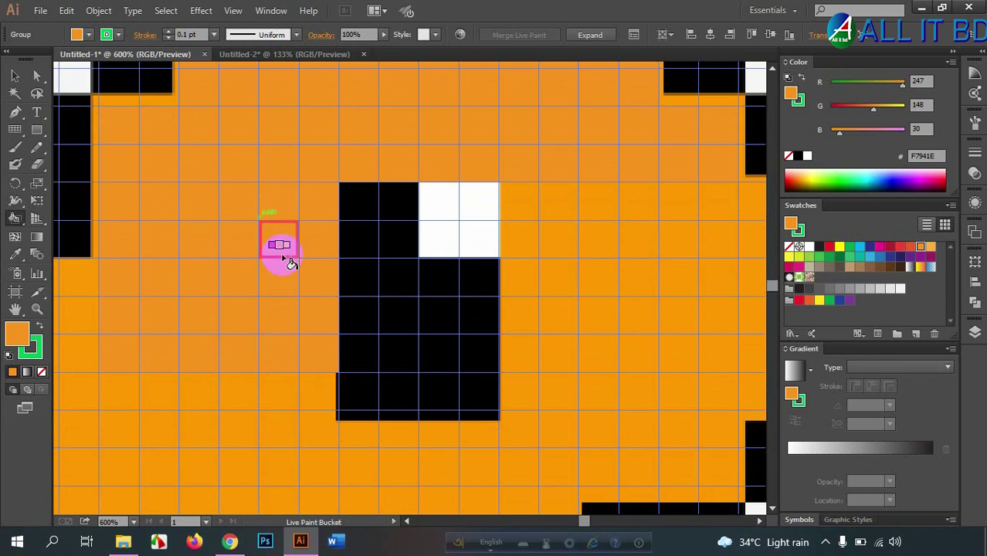
{"action": "scroll", "coordinate": [282, 253], "scroll_direction": "down", "scroll_amount": 1}
Paint the remaining face cells around the eye orange.
{"action": "mouse_move", "coordinate": [444, 216]}
{"action": "left_mouse_down"}
{"action": "mouse_move", "coordinate": [628, 232]}
{"action": "mouse_move", "coordinate": [624, 348]}
{"action": "mouse_move", "coordinate": [577, 347]}
{"action": "mouse_move", "coordinate": [571, 404]}
{"action": "mouse_move", "coordinate": [469, 403]}
{"action": "mouse_move", "coordinate": [467, 468]}
{"action": "mouse_move", "coordinate": [312, 474]}
{"action": "mouse_move", "coordinate": [312, 492]}
{"action": "mouse_move", "coordinate": [220, 470]}
{"action": "left_mouse_up"}
{"action": "scroll", "coordinate": [269, 464], "scroll_direction": "down", "scroll_amount": 2}
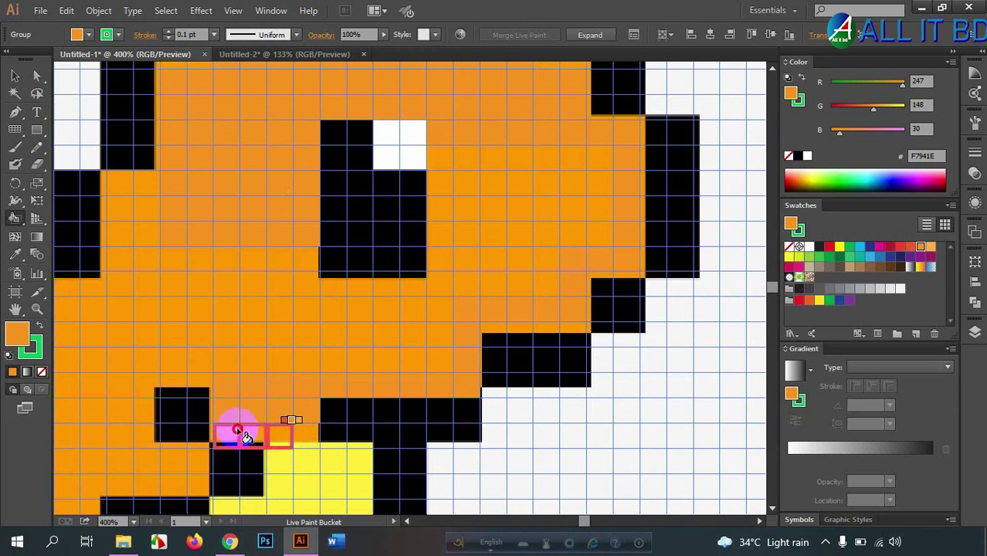
{"action": "mouse_move", "coordinate": [244, 437]}
{"action": "left_mouse_down"}
{"action": "mouse_move", "coordinate": [212, 379]}
{"action": "mouse_move", "coordinate": [188, 392]}
{"action": "mouse_move", "coordinate": [111, 381]}
{"action": "mouse_move", "coordinate": [83, 395]}
{"action": "mouse_move", "coordinate": [223, 389]}
{"action": "mouse_move", "coordinate": [115, 394]}
{"action": "mouse_move", "coordinate": [132, 348]}
{"action": "mouse_move", "coordinate": [154, 366]}
{"action": "mouse_move", "coordinate": [155, 322]}
{"action": "mouse_move", "coordinate": [197, 314]}
{"action": "mouse_move", "coordinate": [201, 237]}
{"action": "mouse_move", "coordinate": [217, 282]}
{"action": "mouse_move", "coordinate": [326, 293]}
{"action": "mouse_move", "coordinate": [363, 317]}
{"action": "mouse_move", "coordinate": [447, 322]}
{"action": "mouse_move", "coordinate": [520, 309]}
{"action": "left_mouse_up"}
{"action": "scroll", "coordinate": [223, 389], "scroll_direction": "down", "scroll_amount": 1}
{"action": "mouse_move", "coordinate": [438, 214]}
{"action": "left_mouse_down"}
{"action": "mouse_move", "coordinate": [502, 214]}
{"action": "mouse_move", "coordinate": [558, 269]}
{"action": "mouse_move", "coordinate": [458, 271]}
{"action": "mouse_move", "coordinate": [449, 290]}
{"action": "left_mouse_up"}
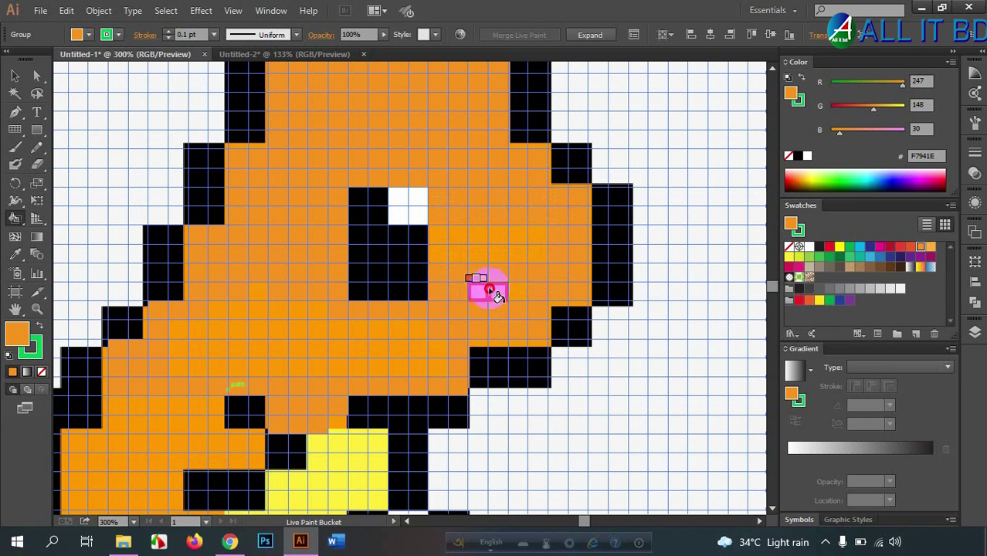
Paint the remaining face rows plus the body and belly rows orange.
{"action": "mouse_move", "coordinate": [537, 232]}
{"action": "left_mouse_down"}
{"action": "mouse_move", "coordinate": [445, 238]}
{"action": "mouse_move", "coordinate": [518, 265]}
{"action": "left_mouse_up"}
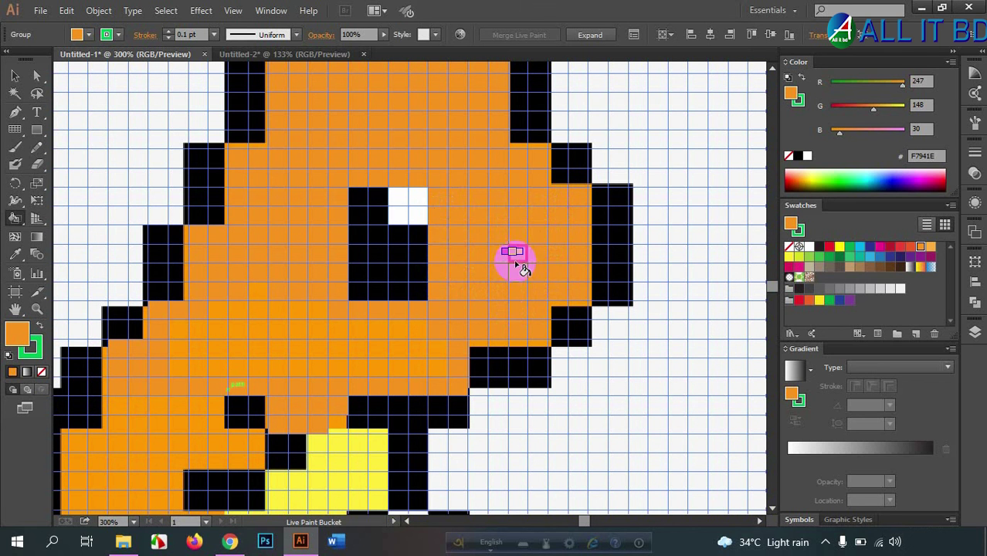
{"action": "mouse_move", "coordinate": [176, 309]}
{"action": "left_mouse_down"}
{"action": "mouse_move", "coordinate": [326, 309]}
{"action": "mouse_move", "coordinate": [214, 352]}
{"action": "mouse_move", "coordinate": [445, 359]}
{"action": "mouse_move", "coordinate": [291, 341]}
{"action": "mouse_move", "coordinate": [302, 343]}
{"action": "left_mouse_up"}
{"action": "left_click_drag", "start_coordinate": [390, 354], "coordinate": [408, 369]}
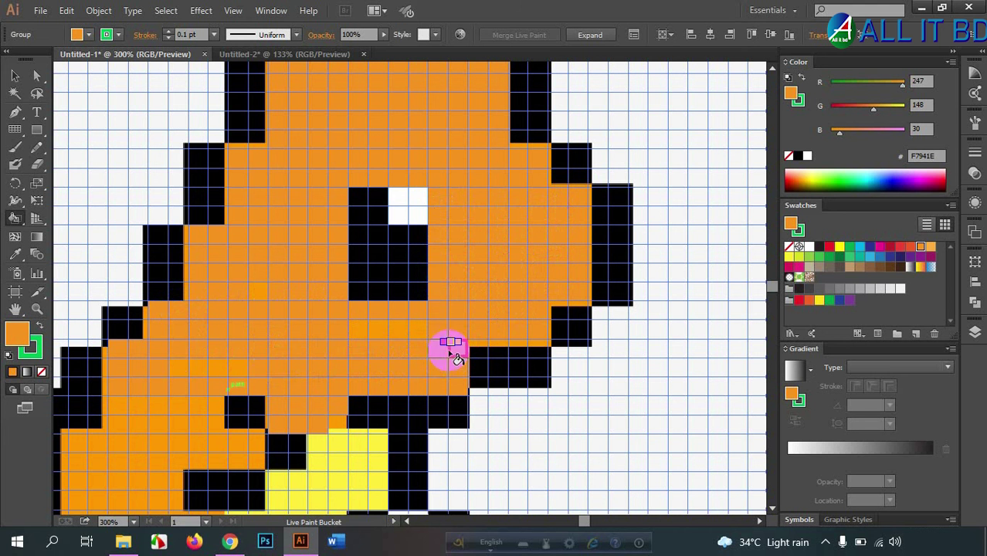
{"action": "left_click_drag", "start_coordinate": [172, 377], "coordinate": [243, 363]}
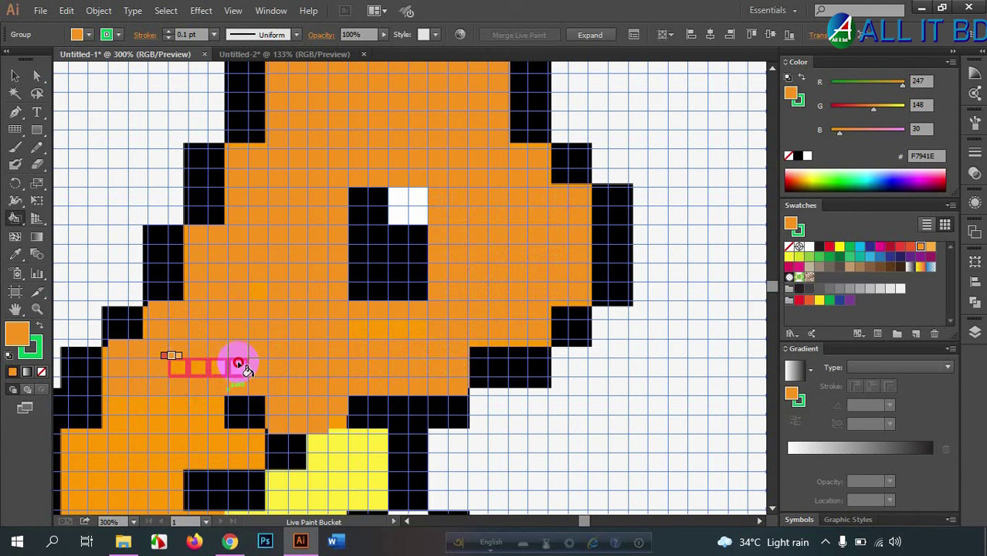
{"action": "mouse_move", "coordinate": [330, 352]}
{"action": "left_mouse_down"}
{"action": "mouse_move", "coordinate": [264, 335]}
{"action": "mouse_move", "coordinate": [456, 222]}
{"action": "left_mouse_up"}
{"action": "mouse_move", "coordinate": [324, 275]}
{"action": "left_mouse_down"}
{"action": "mouse_move", "coordinate": [418, 294]}
{"action": "mouse_move", "coordinate": [346, 287]}
{"action": "mouse_move", "coordinate": [277, 312]}
{"action": "mouse_move", "coordinate": [292, 289]}
{"action": "mouse_move", "coordinate": [272, 309]}
{"action": "mouse_move", "coordinate": [449, 320]}
{"action": "mouse_move", "coordinate": [463, 323]}
{"action": "mouse_move", "coordinate": [462, 333]}
{"action": "left_mouse_up"}
{"action": "mouse_move", "coordinate": [454, 332]}
{"action": "left_mouse_down"}
{"action": "mouse_move", "coordinate": [279, 331]}
{"action": "mouse_move", "coordinate": [282, 390]}
{"action": "mouse_move", "coordinate": [302, 412]}
{"action": "mouse_move", "coordinate": [423, 410]}
{"action": "mouse_move", "coordinate": [299, 374]}
{"action": "mouse_move", "coordinate": [375, 359]}
{"action": "mouse_move", "coordinate": [342, 370]}
{"action": "mouse_move", "coordinate": [418, 377]}
{"action": "mouse_move", "coordinate": [326, 379]}
{"action": "mouse_move", "coordinate": [364, 463]}
{"action": "mouse_move", "coordinate": [379, 406]}
{"action": "left_mouse_up"}
Fill a two-column block of lower cells orange, then zoom out to 150%.
{"action": "scroll", "coordinate": [330, 359], "scroll_direction": "down", "scroll_amount": 2}
{"action": "scroll", "coordinate": [385, 410], "scroll_direction": "up", "scroll_amount": 2}
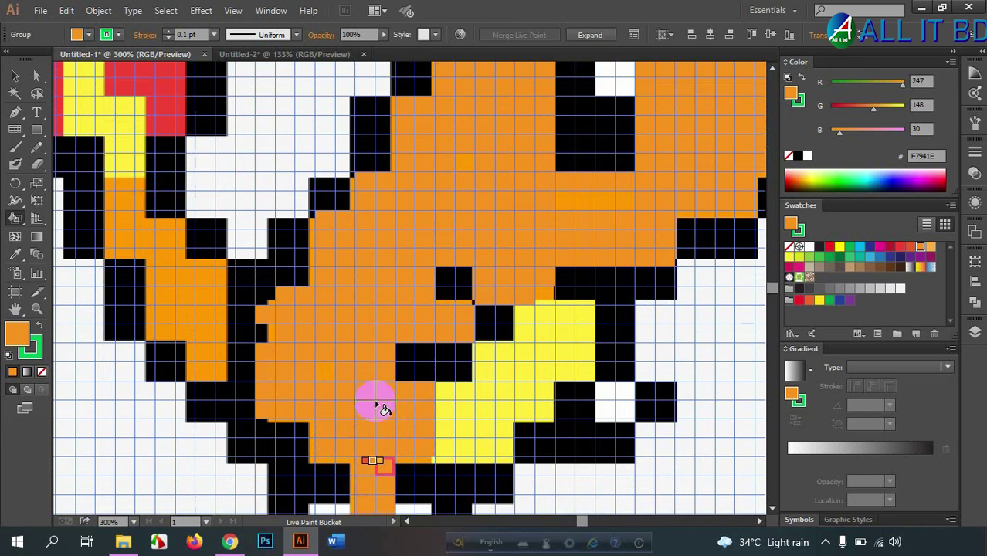
{"action": "scroll", "coordinate": [385, 409], "scroll_direction": "up", "scroll_amount": 2}
{"action": "mouse_move", "coordinate": [136, 245]}
{"action": "left_mouse_down"}
{"action": "mouse_move", "coordinate": [106, 254]}
{"action": "mouse_move", "coordinate": [143, 305]}
{"action": "mouse_move", "coordinate": [168, 283]}
{"action": "mouse_move", "coordinate": [150, 326]}
{"action": "mouse_move", "coordinate": [230, 371]}
{"action": "mouse_move", "coordinate": [160, 378]}
{"action": "mouse_move", "coordinate": [194, 410]}
{"action": "mouse_move", "coordinate": [214, 405]}
{"action": "left_mouse_up"}
{"action": "scroll", "coordinate": [214, 405], "scroll_direction": "down", "scroll_amount": 3}
{"action": "scroll", "coordinate": [260, 370], "scroll_direction": "up", "scroll_amount": 1}
{"action": "scroll", "coordinate": [286, 352], "scroll_direction": "up", "scroll_amount": 1}
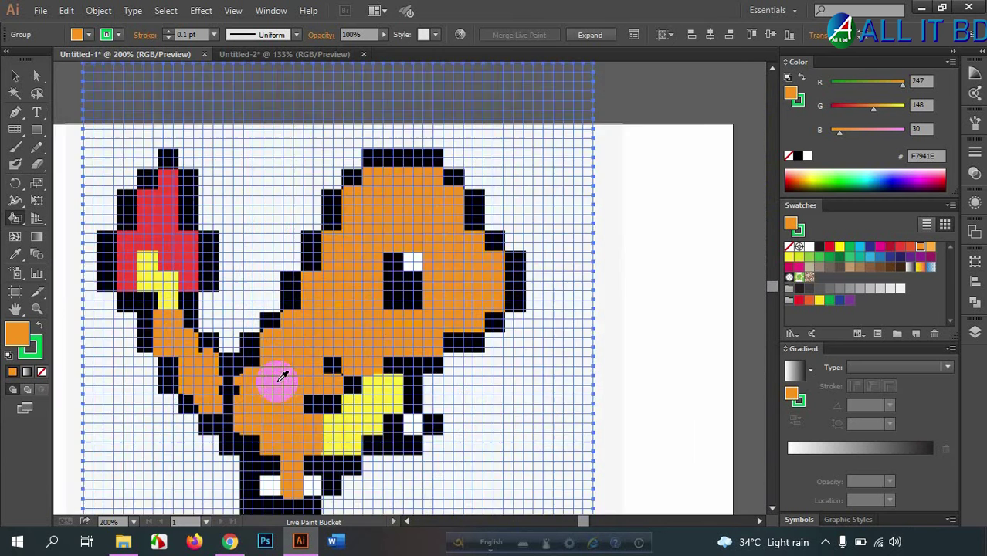
{"action": "scroll", "coordinate": [275, 374], "scroll_direction": "up", "scroll_amount": 2}
{"action": "scroll", "coordinate": [459, 287], "scroll_direction": "up", "scroll_amount": 2}
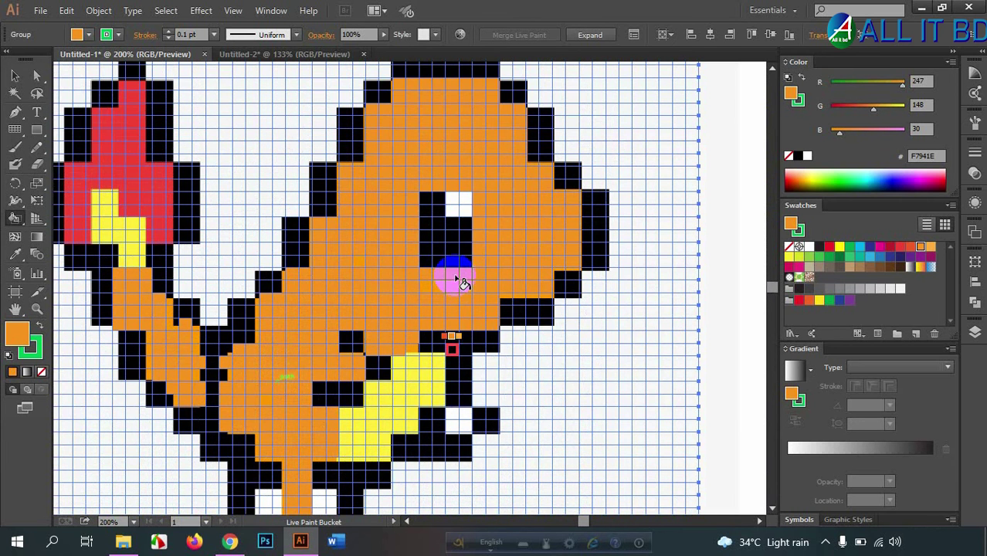
{"action": "scroll", "coordinate": [458, 282], "scroll_direction": "up", "scroll_amount": 1}
{"action": "scroll", "coordinate": [451, 269], "scroll_direction": "down", "scroll_amount": 1}
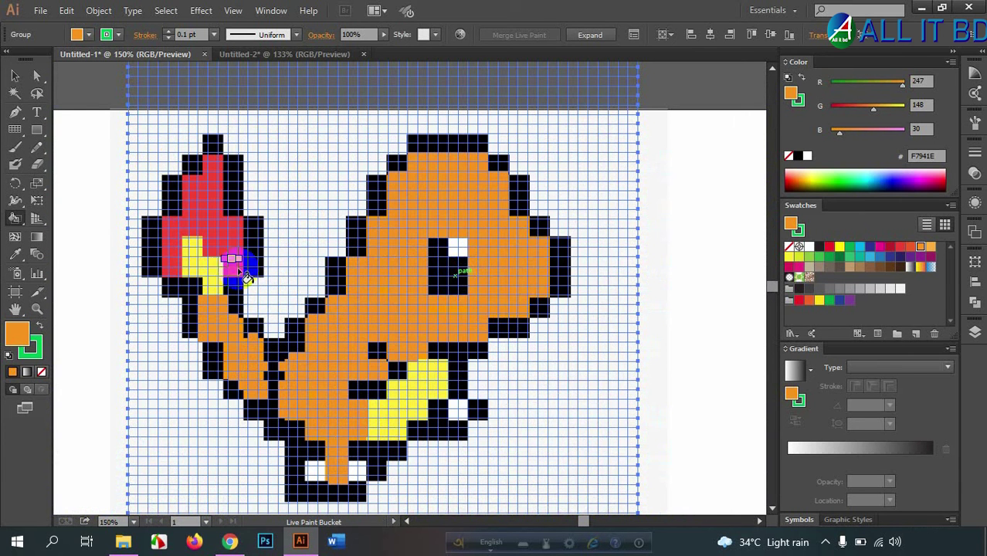
Paint the top outline cells dark 231F20, leaving the stray top-right cell empty.
{"action": "left_click", "coordinate": [820, 247]}
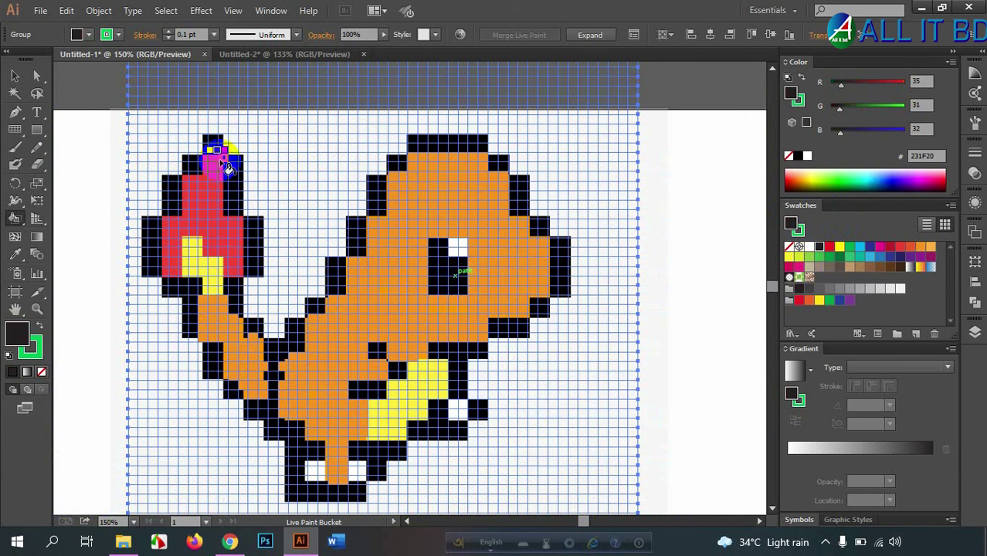
{"action": "scroll", "coordinate": [195, 139], "scroll_direction": "up", "scroll_amount": 5}
{"action": "left_click_drag", "start_coordinate": [248, 114], "coordinate": [301, 126]}
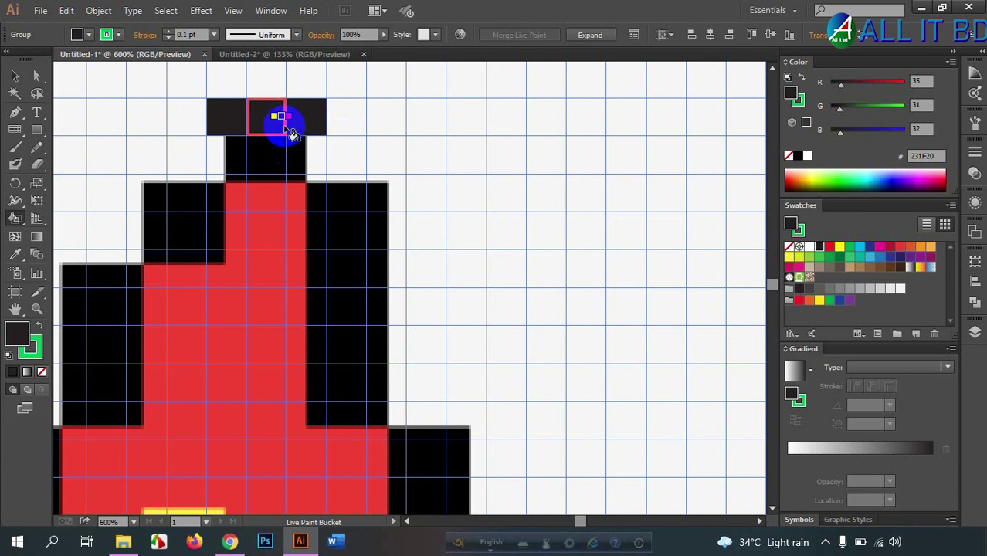
{"action": "left_click", "coordinate": [789, 247]}
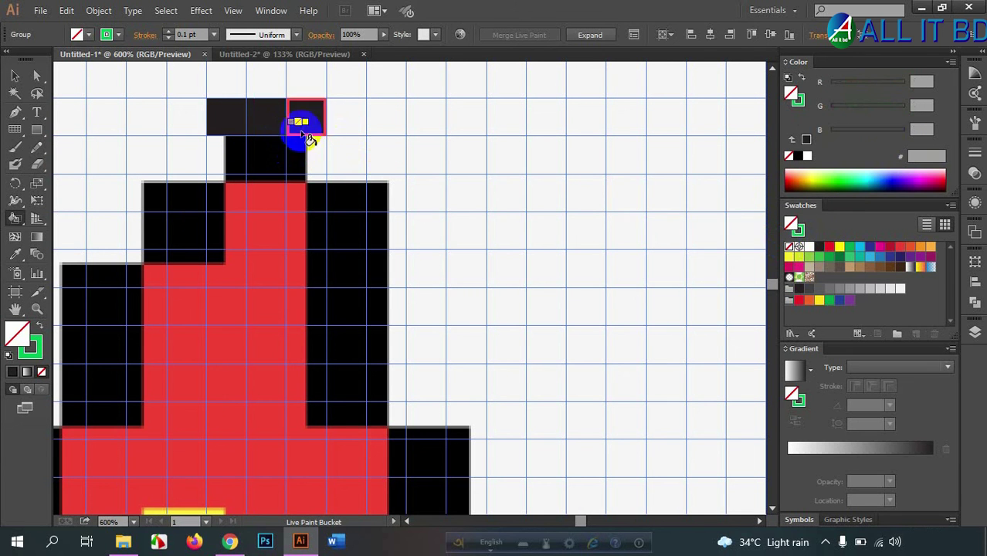
{"action": "left_click", "coordinate": [309, 120]}
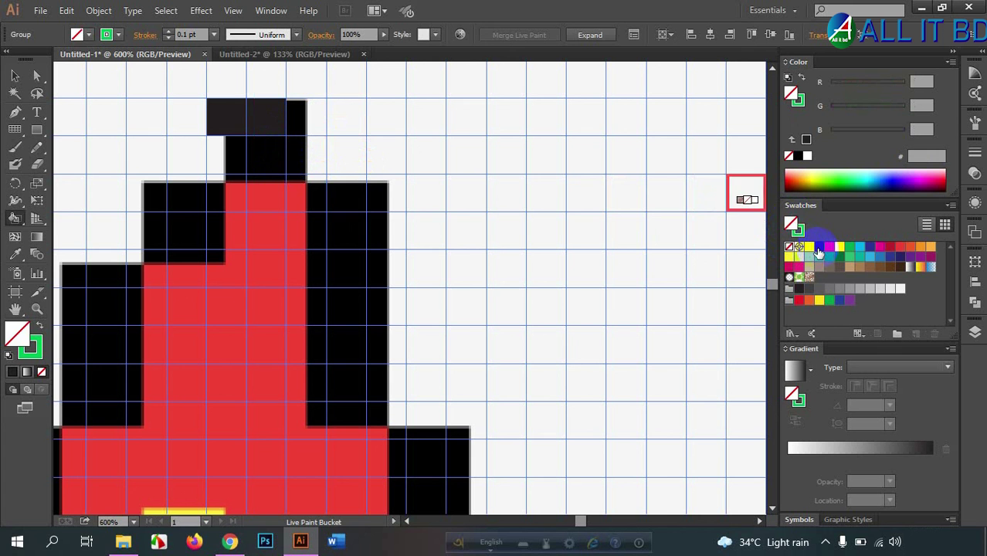
{"action": "left_click", "coordinate": [818, 246]}
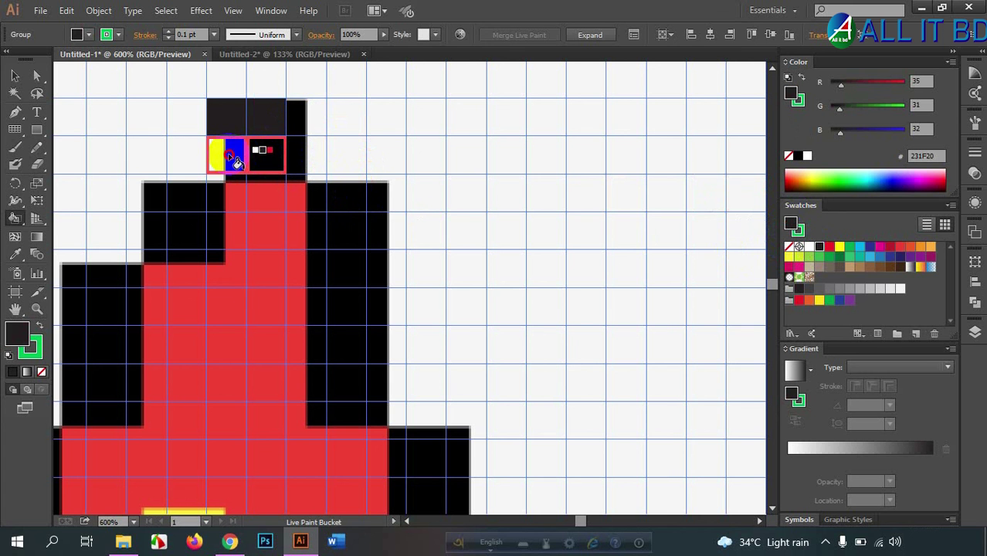
{"action": "left_click", "coordinate": [235, 161]}
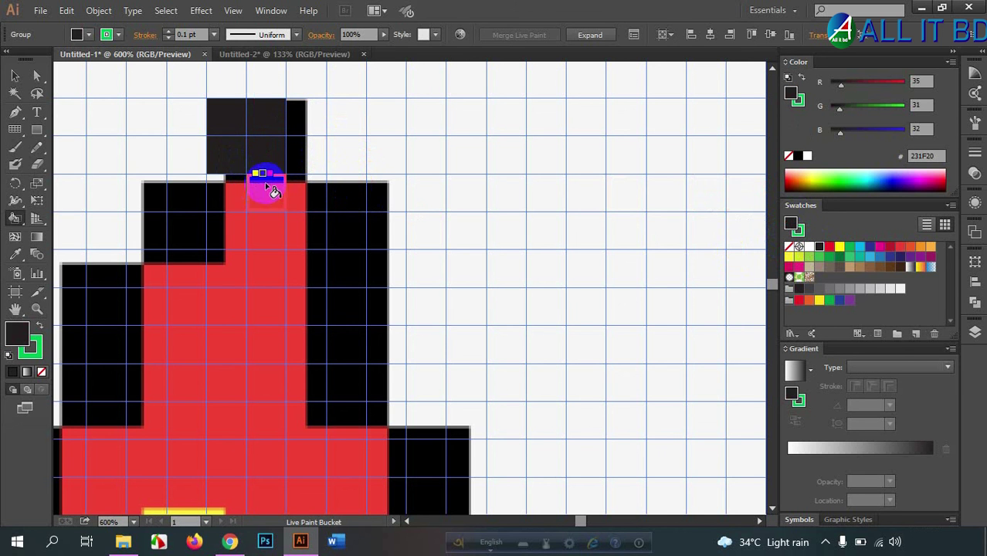
{"action": "left_click_drag", "start_coordinate": [248, 192], "coordinate": [359, 231]}
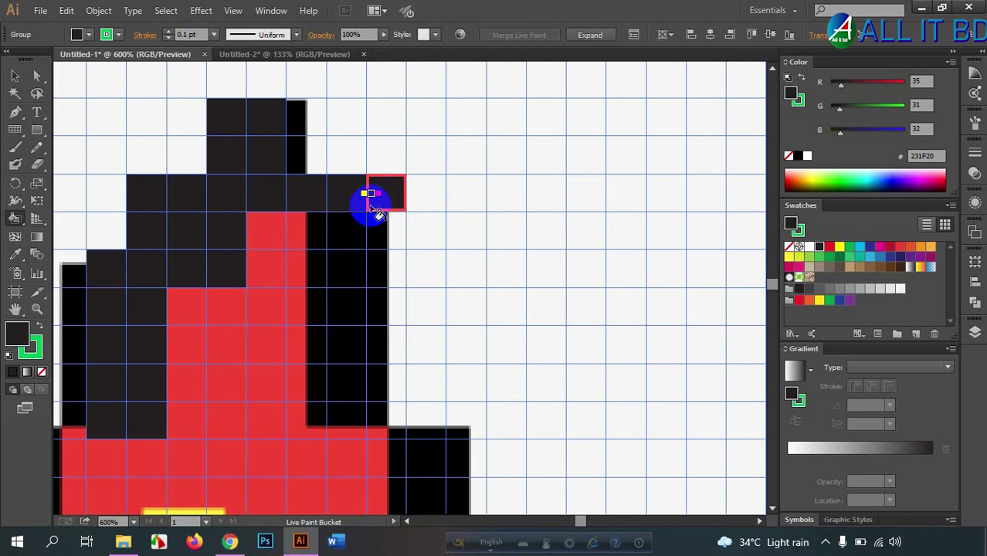
Paint the lower outline cells and the top edge cells dark 231F20.
{"action": "scroll", "coordinate": [360, 232], "scroll_direction": "down", "scroll_amount": 2}
{"action": "key", "text": "ctrl+minus"}
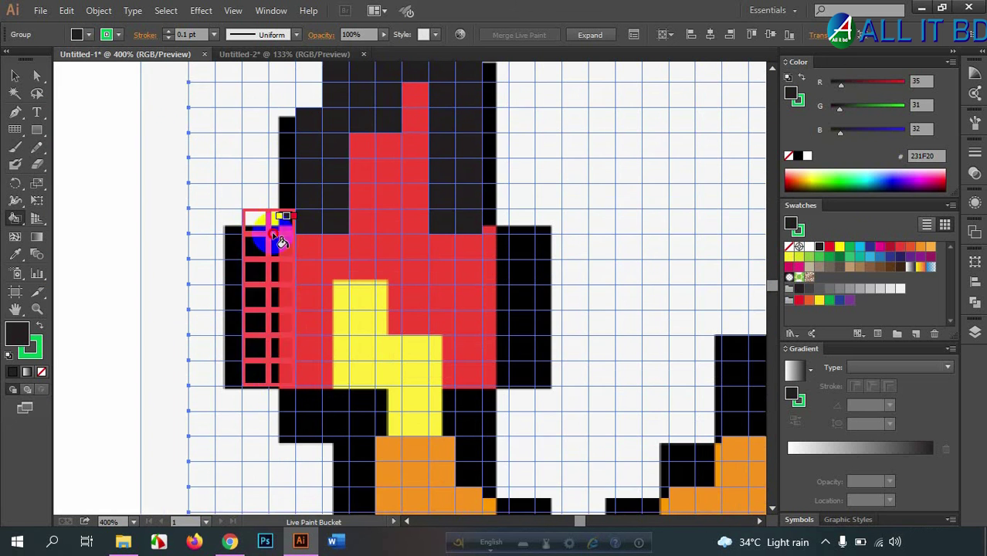
{"action": "scroll", "coordinate": [336, 381], "scroll_direction": "down", "scroll_amount": 3}
{"action": "scroll", "coordinate": [436, 375], "scroll_direction": "down", "scroll_amount": 3}
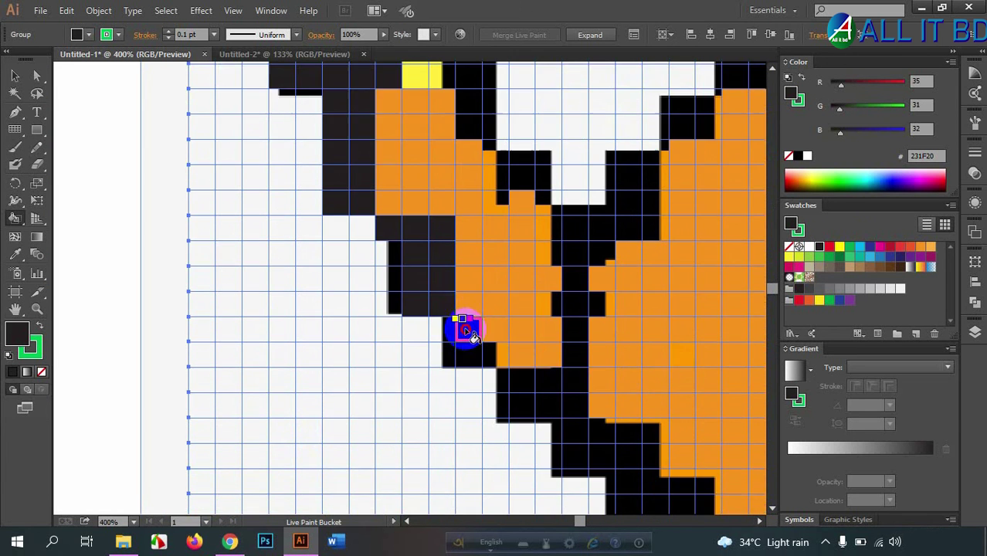
{"action": "scroll", "coordinate": [462, 326], "scroll_direction": "down", "scroll_amount": 3}
{"action": "left_click_drag", "start_coordinate": [576, 282], "coordinate": [396, 253]}
{"action": "mouse_move", "coordinate": [370, 340]}
{"action": "left_mouse_down"}
{"action": "mouse_move", "coordinate": [481, 434]}
{"action": "mouse_move", "coordinate": [590, 382]}
{"action": "left_mouse_up"}
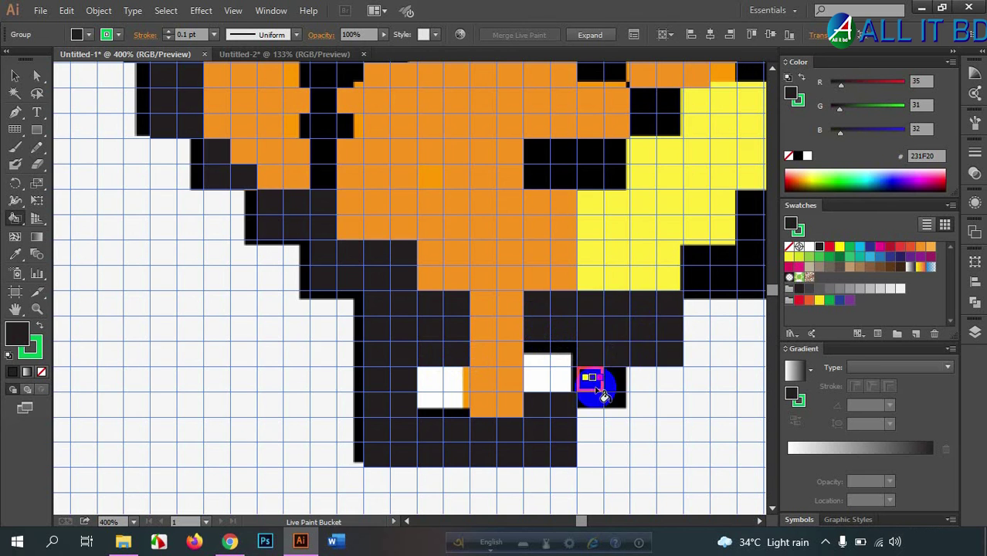
{"action": "scroll", "coordinate": [481, 357], "scroll_direction": "up", "scroll_amount": 2}
{"action": "scroll", "coordinate": [481, 357], "scroll_direction": "right", "scroll_amount": 4}
{"action": "left_click_drag", "start_coordinate": [525, 128], "coordinate": [656, 128]}
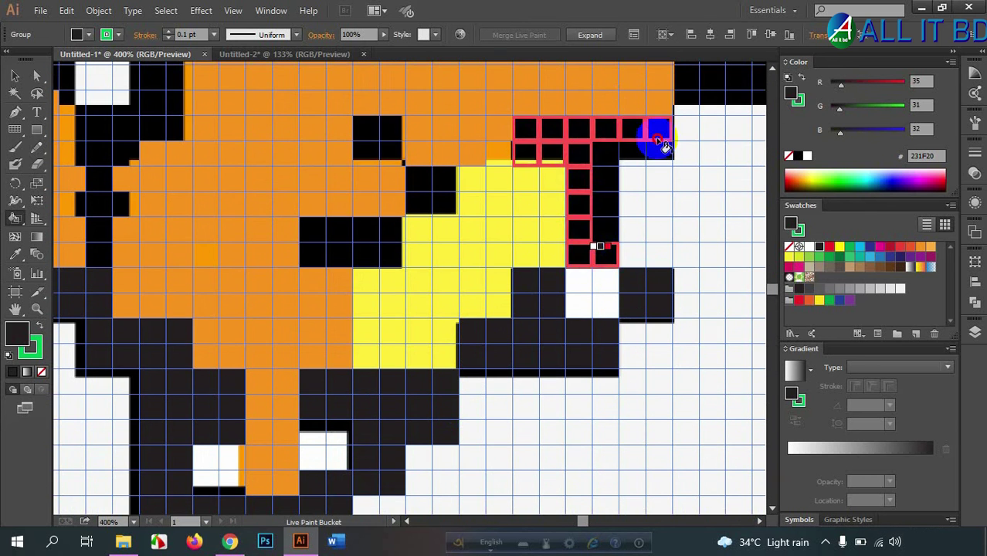
{"action": "scroll", "coordinate": [541, 185], "scroll_direction": "up", "scroll_amount": 3}
{"action": "scroll", "coordinate": [463, 231], "scroll_direction": "right", "scroll_amount": 4}
{"action": "scroll", "coordinate": [535, 166], "scroll_direction": "down", "scroll_amount": 2}
Paint the remaining outline rows and the cells beside the head dark 231F20.
{"action": "left_click_drag", "start_coordinate": [267, 326], "coordinate": [315, 340]}
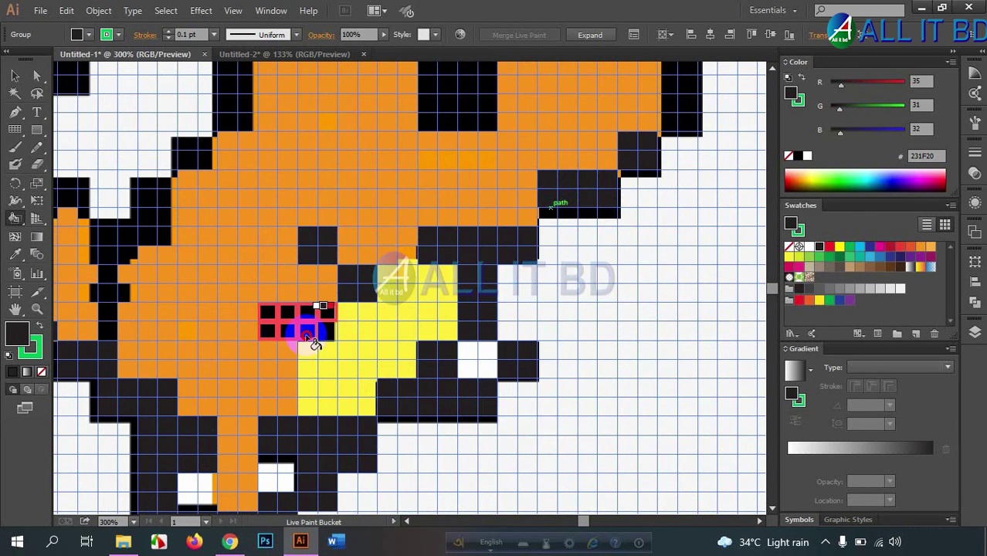
{"action": "scroll", "coordinate": [315, 340], "scroll_direction": "up", "scroll_amount": 3}
{"action": "mouse_move", "coordinate": [429, 164]}
{"action": "left_mouse_down"}
{"action": "mouse_move", "coordinate": [452, 207]}
{"action": "mouse_move", "coordinate": [435, 214]}
{"action": "left_mouse_up"}
{"action": "left_click_drag", "start_coordinate": [682, 255], "coordinate": [685, 165]}
{"action": "scroll", "coordinate": [639, 214], "scroll_direction": "up", "scroll_amount": 2}
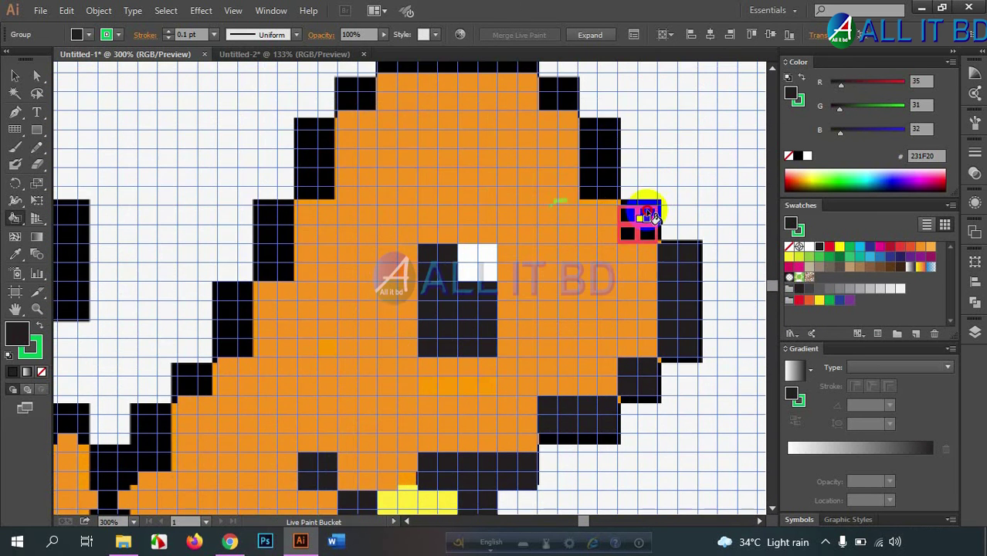
{"action": "scroll", "coordinate": [639, 214], "scroll_direction": "up", "scroll_amount": 2}
{"action": "left_click_drag", "start_coordinate": [600, 275], "coordinate": [604, 241]}
{"action": "scroll", "coordinate": [605, 242], "scroll_direction": "down", "scroll_amount": 2}
{"action": "scroll", "coordinate": [470, 176], "scroll_direction": "left", "scroll_amount": 3}
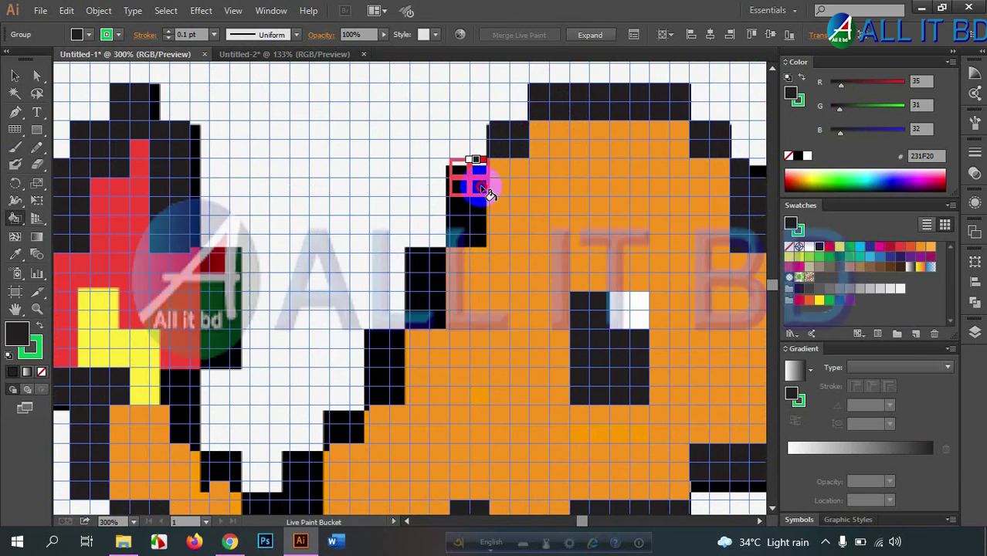
{"action": "left_click_drag", "start_coordinate": [433, 259], "coordinate": [433, 325]}
Zoom out to show the whole painted artwork at 100%.
{"action": "scroll", "coordinate": [432, 325], "scroll_direction": "down", "scroll_amount": 3}
{"action": "scroll", "coordinate": [518, 185], "scroll_direction": "down", "scroll_amount": 2}
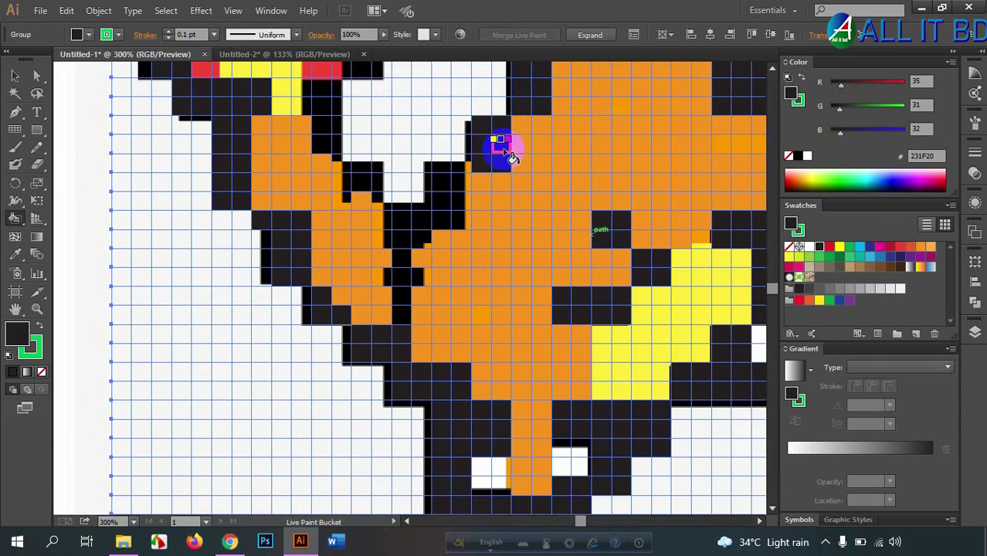
{"action": "left_click", "coordinate": [826, 541]}
{"action": "scroll", "coordinate": [363, 261], "scroll_direction": "down", "scroll_amount": 3}
{"action": "left_click", "coordinate": [363, 261]}
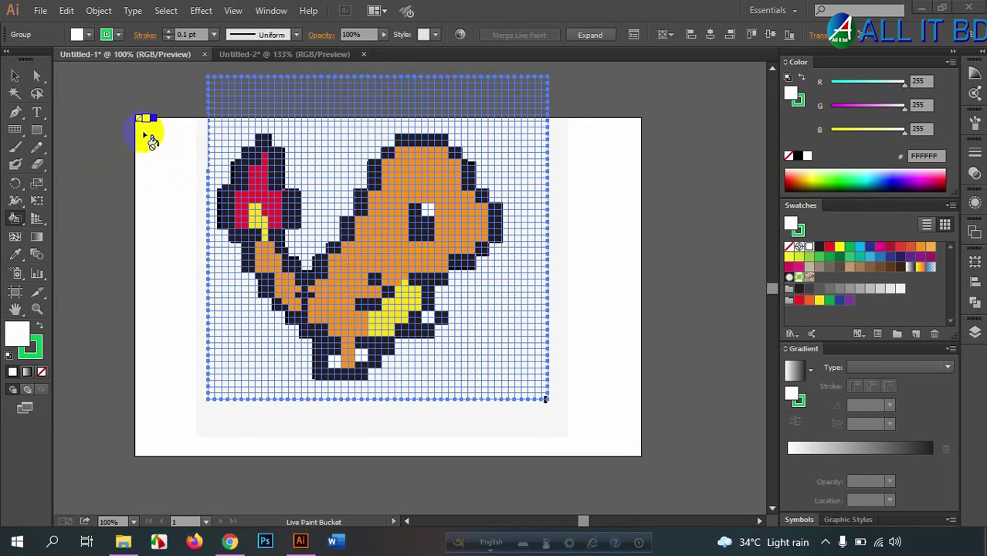
Select the painted grid group and move it to the right of the reference image.
{"action": "left_click", "coordinate": [17, 78]}
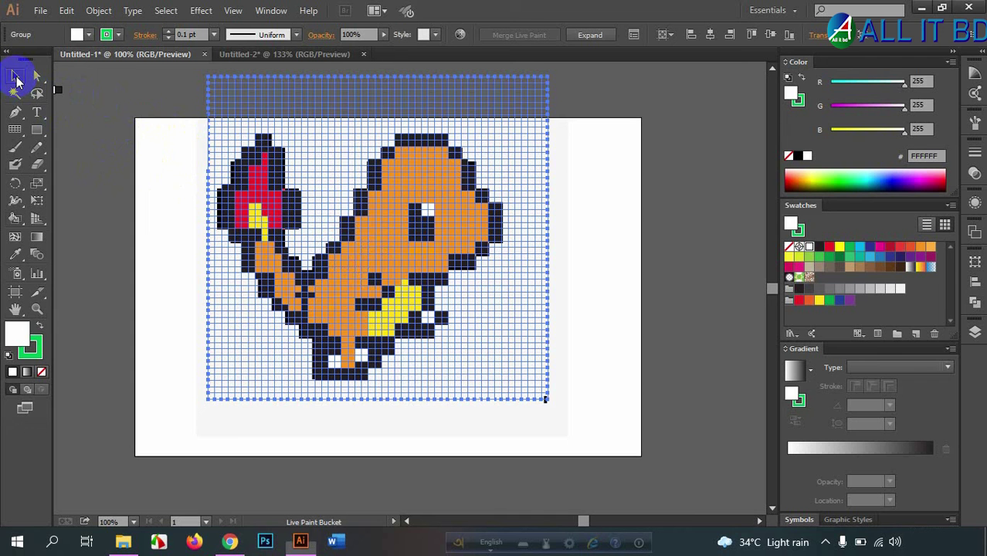
{"action": "left_click", "coordinate": [115, 93]}
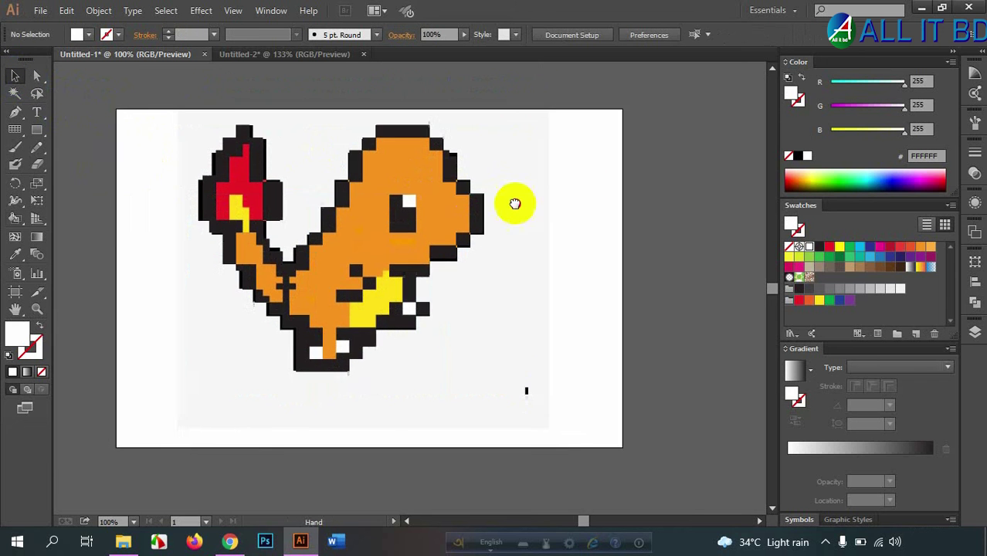
{"action": "left_click", "coordinate": [360, 221]}
{"action": "mouse_move", "coordinate": [354, 215]}
{"action": "left_mouse_down"}
{"action": "mouse_move", "coordinate": [605, 224]}
{"action": "mouse_move", "coordinate": [738, 214]}
{"action": "left_mouse_up"}
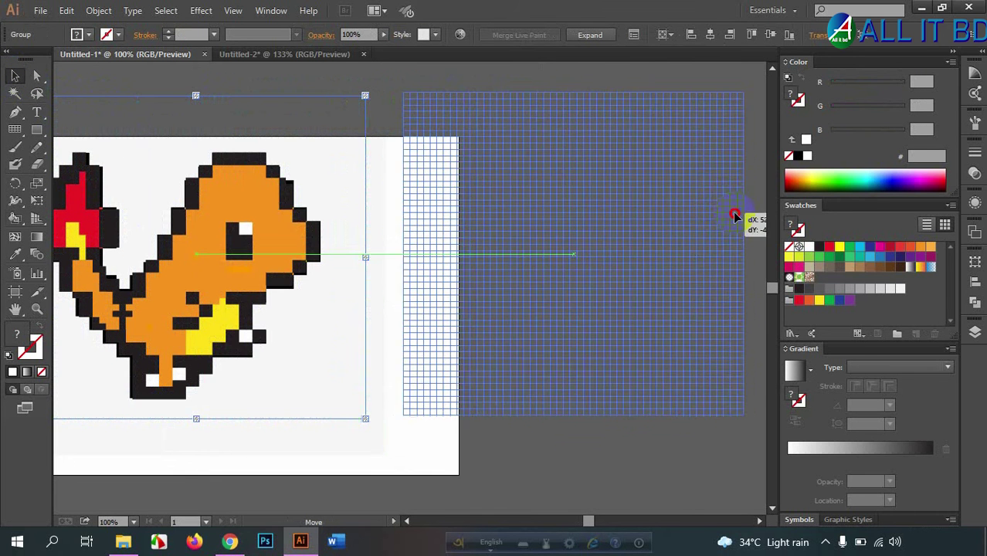
{"action": "left_click_drag", "start_coordinate": [527, 265], "coordinate": [594, 268]}
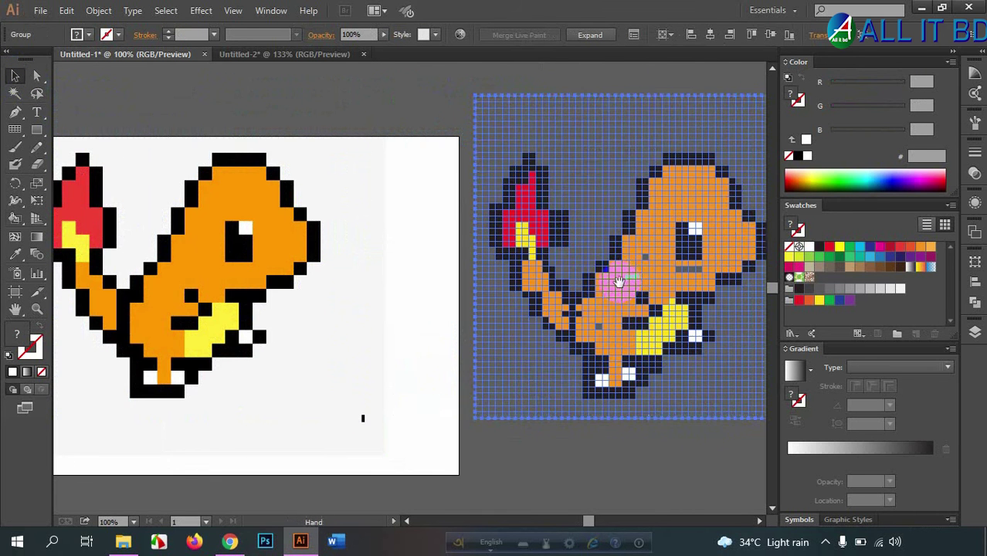
{"action": "scroll", "coordinate": [541, 324], "scroll_direction": "down", "scroll_amount": 1}
{"action": "scroll", "coordinate": [541, 325], "scroll_direction": "right", "scroll_amount": 3}
Shift the stray small block near the eye down, then reselect the pixel-art group.
{"action": "left_click", "coordinate": [567, 397]}
{"action": "scroll", "coordinate": [602, 280], "scroll_direction": "up", "scroll_amount": 2}
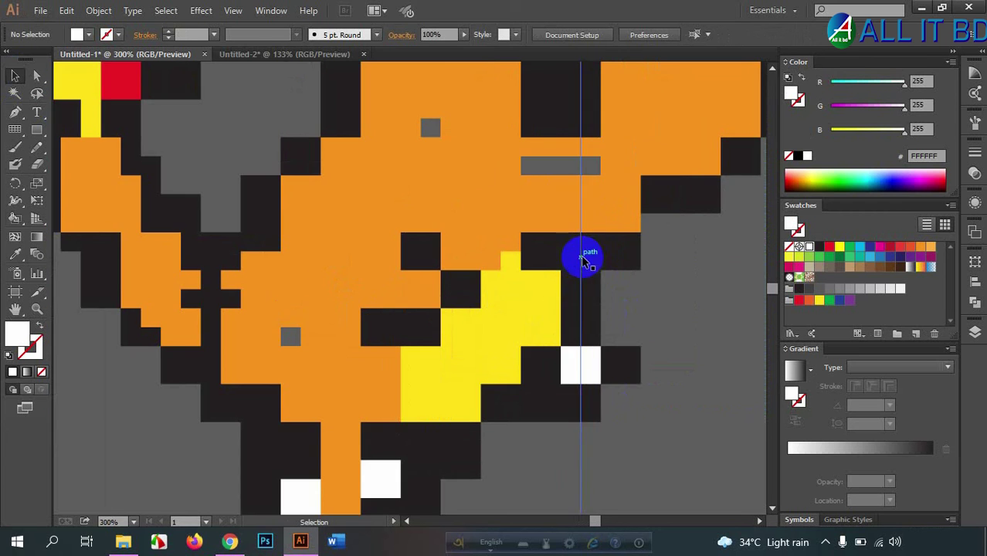
{"action": "scroll", "coordinate": [569, 194], "scroll_direction": "down", "scroll_amount": 2}
{"action": "scroll", "coordinate": [527, 192], "scroll_direction": "down", "scroll_amount": 2}
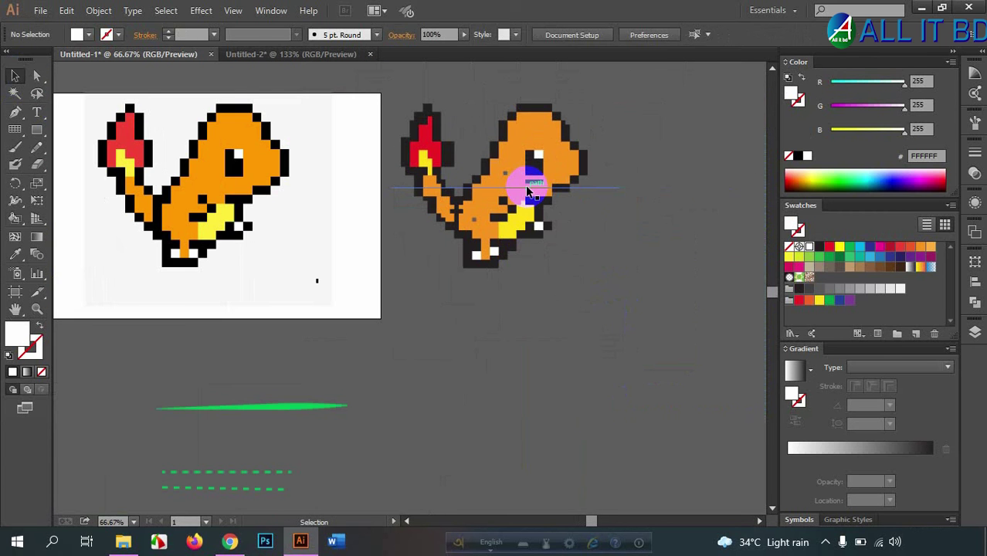
{"action": "mouse_move", "coordinate": [528, 191]}
{"action": "left_mouse_down"}
{"action": "mouse_move", "coordinate": [538, 244]}
{"action": "mouse_move", "coordinate": [531, 171]}
{"action": "left_mouse_up"}
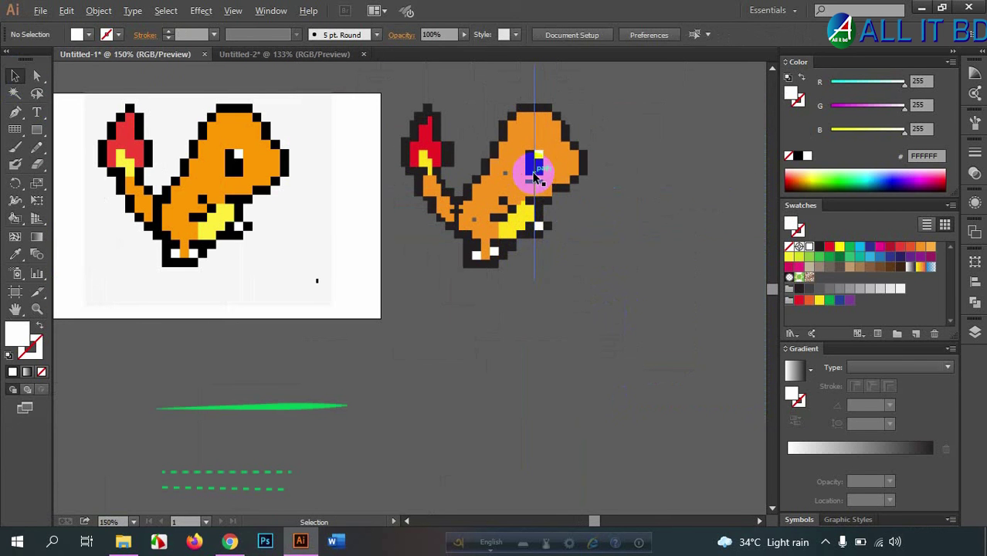
{"action": "scroll", "coordinate": [532, 172], "scroll_direction": "up", "scroll_amount": 4}
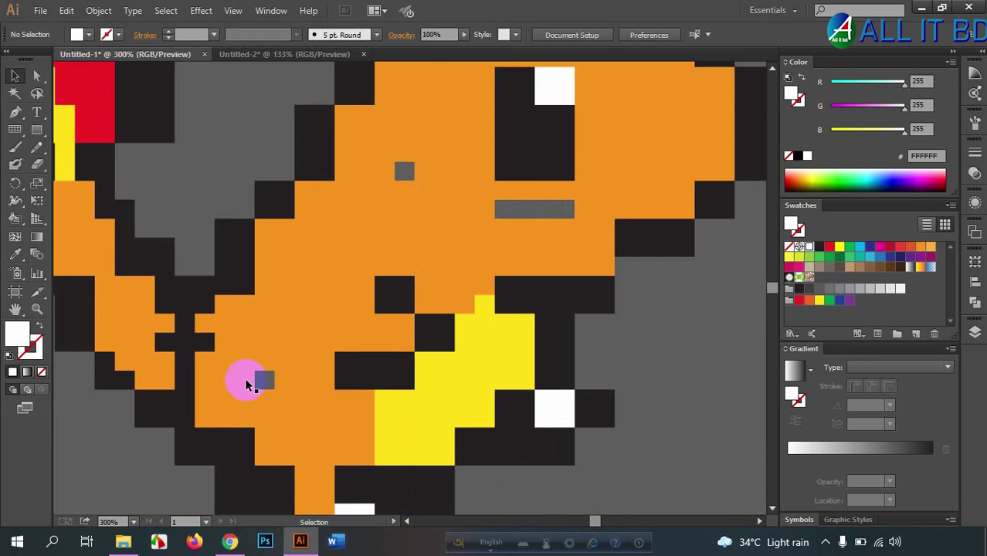
{"action": "scroll", "coordinate": [342, 353], "scroll_direction": "down", "scroll_amount": 2}
{"action": "left_click", "coordinate": [448, 309]}
{"action": "left_click", "coordinate": [411, 317]}
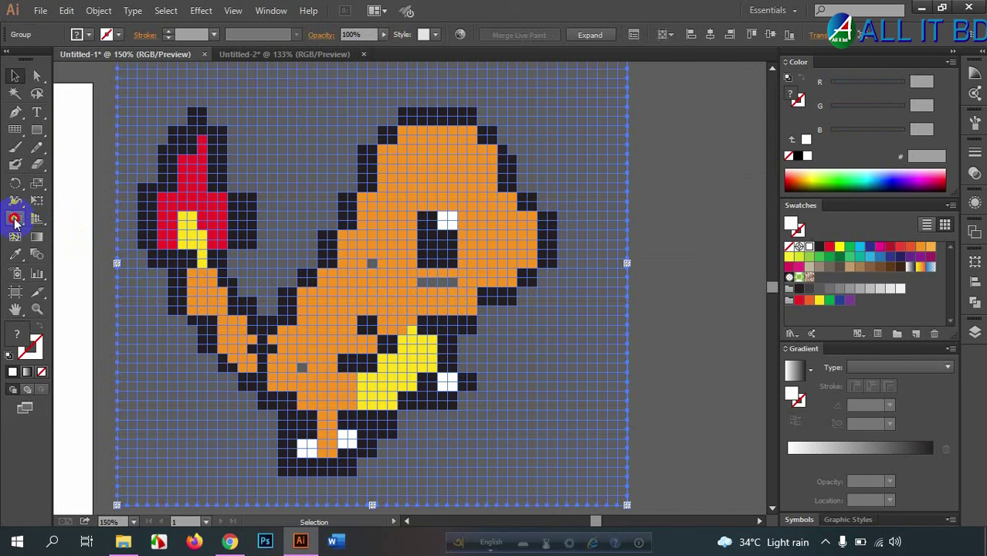
With the Live Paint Bucket, paint the grey mouth, head and body pixels orange F7941E.
{"action": "left_click", "coordinate": [14, 219]}
{"action": "left_click", "coordinate": [421, 283]}
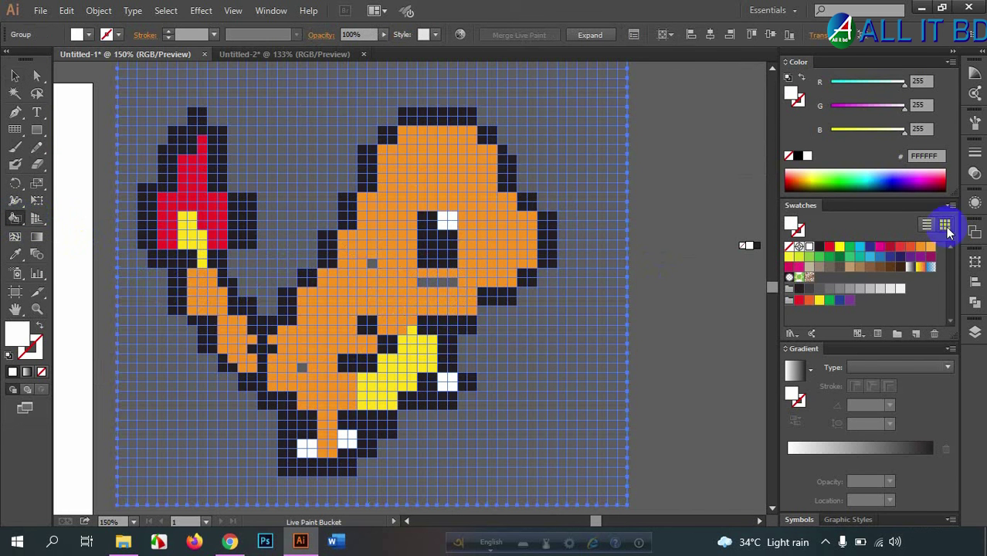
{"action": "left_click", "coordinate": [923, 252]}
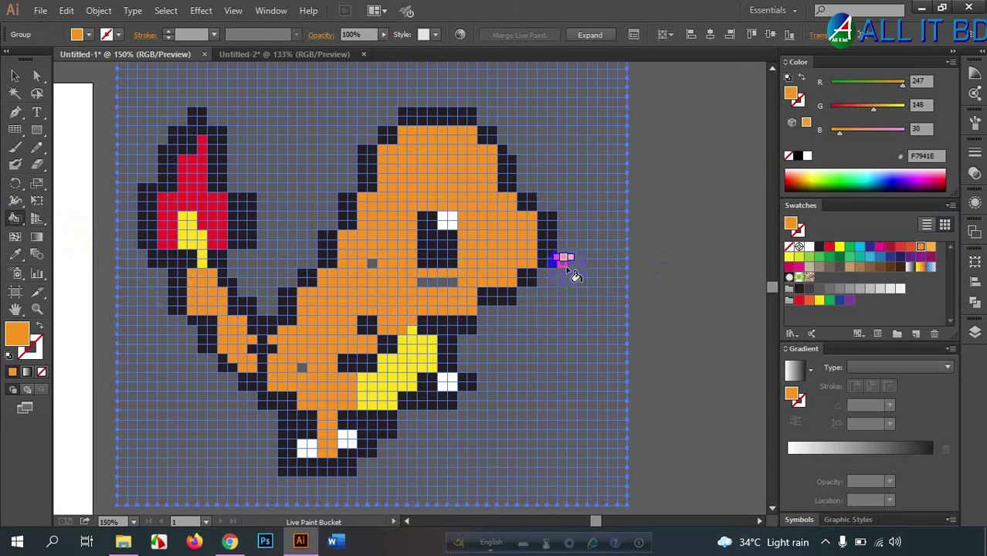
{"action": "left_click", "coordinate": [448, 283]}
{"action": "left_click", "coordinate": [377, 262]}
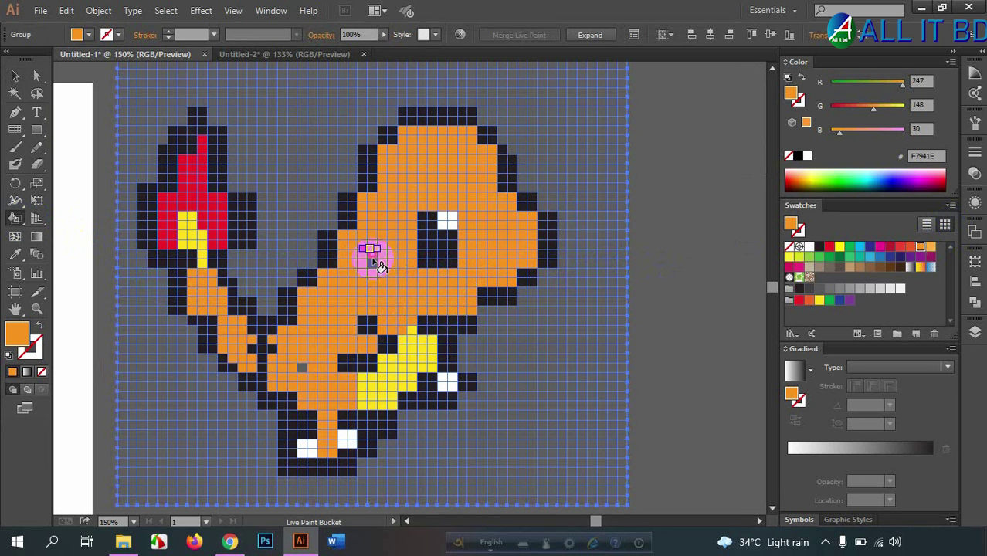
{"action": "left_click", "coordinate": [302, 367]}
{"action": "left_click", "coordinate": [340, 360]}
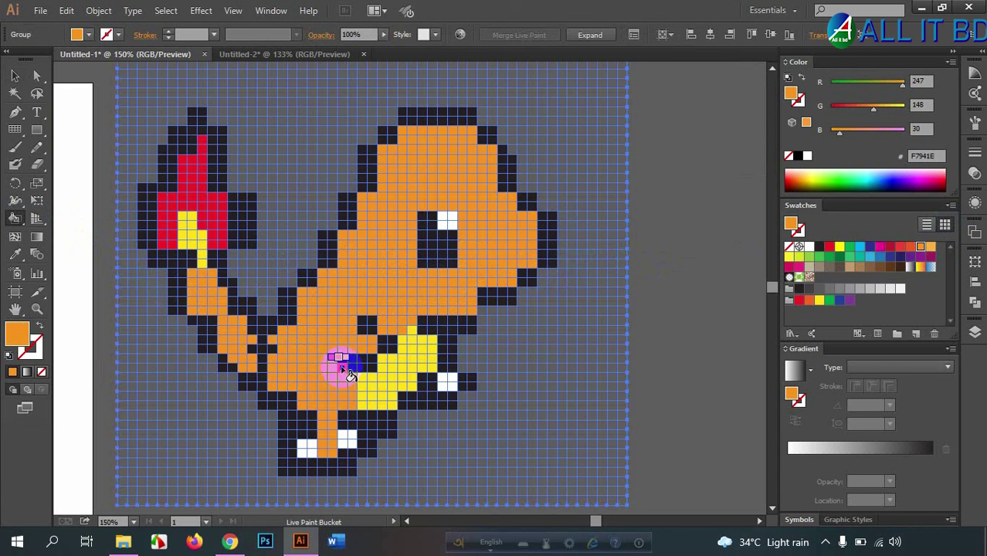
{"action": "left_click", "coordinate": [539, 280]}
Paint the remaining grey head pixels orange F7941E.
{"action": "left_click", "coordinate": [165, 180]}
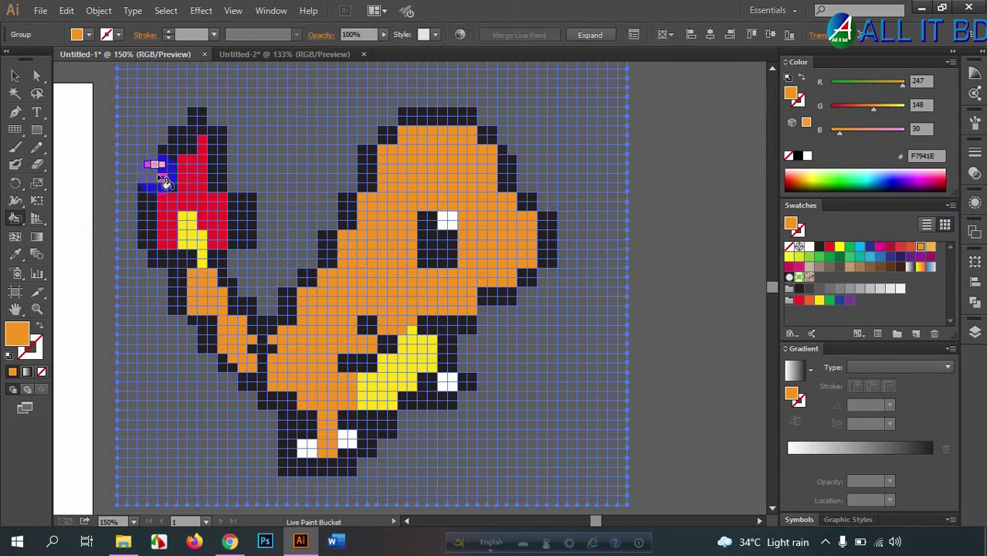
{"action": "scroll", "coordinate": [170, 168], "scroll_direction": "up", "scroll_amount": 2}
{"action": "scroll", "coordinate": [258, 165], "scroll_direction": "down", "scroll_amount": 2}
{"action": "left_click", "coordinate": [426, 194]}
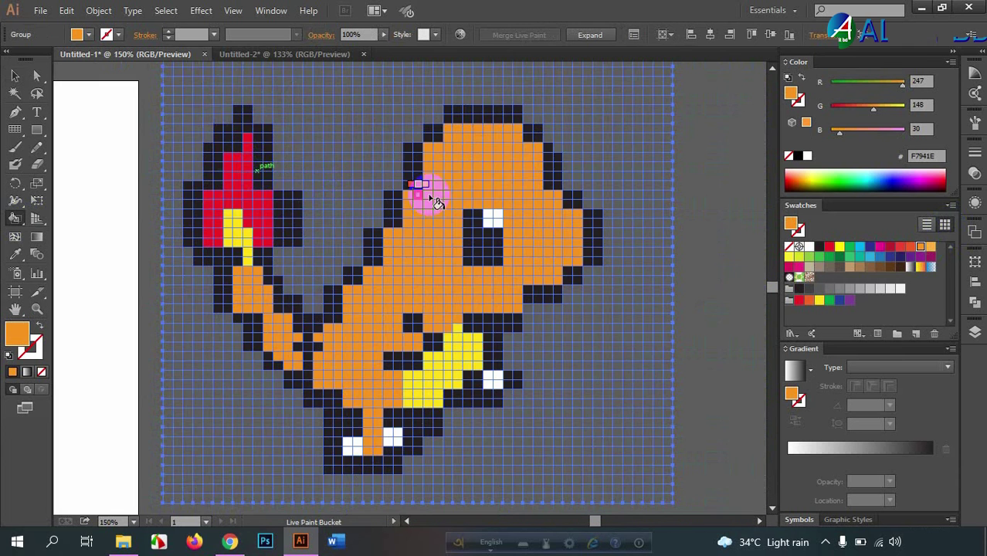
{"action": "left_click", "coordinate": [523, 146]}
{"action": "scroll", "coordinate": [525, 144], "scroll_direction": "up", "scroll_amount": 3}
{"action": "scroll", "coordinate": [529, 150], "scroll_direction": "down", "scroll_amount": 5}
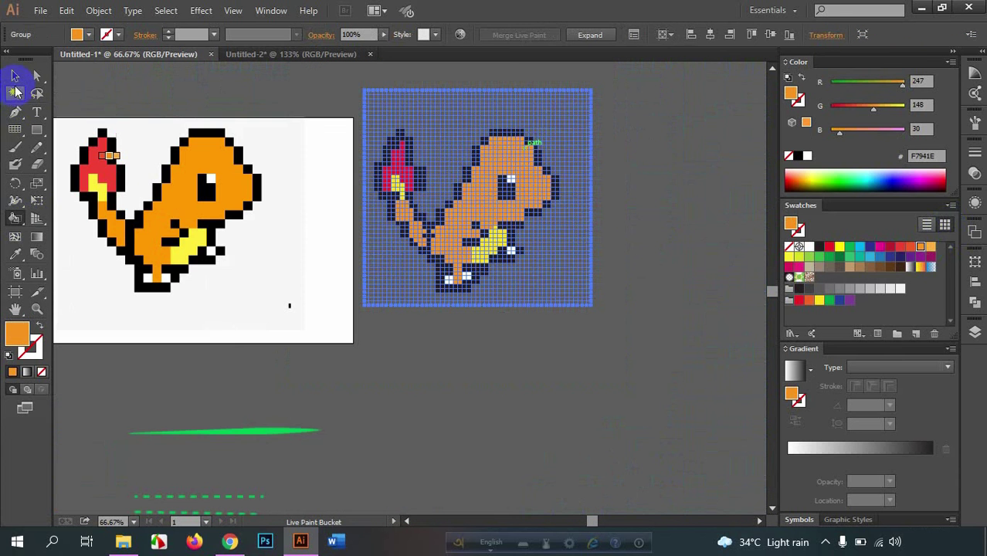
Nudge the painted Charmander slightly down and right with the Selection tool.
{"action": "left_click", "coordinate": [15, 76]}
{"action": "left_click", "coordinate": [675, 298]}
{"action": "scroll", "coordinate": [665, 297], "scroll_direction": "up", "scroll_amount": 2}
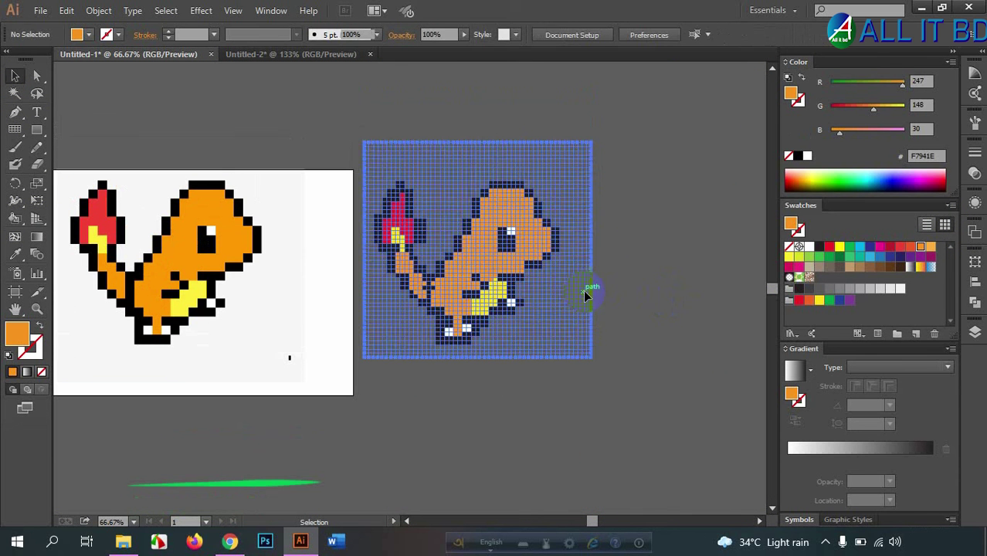
{"action": "left_click_drag", "start_coordinate": [588, 286], "coordinate": [608, 299]}
{"action": "left_click", "coordinate": [671, 300]}
Select the whole Live Paint Charmander group.
{"action": "scroll", "coordinate": [610, 286], "scroll_direction": "up", "scroll_amount": 2}
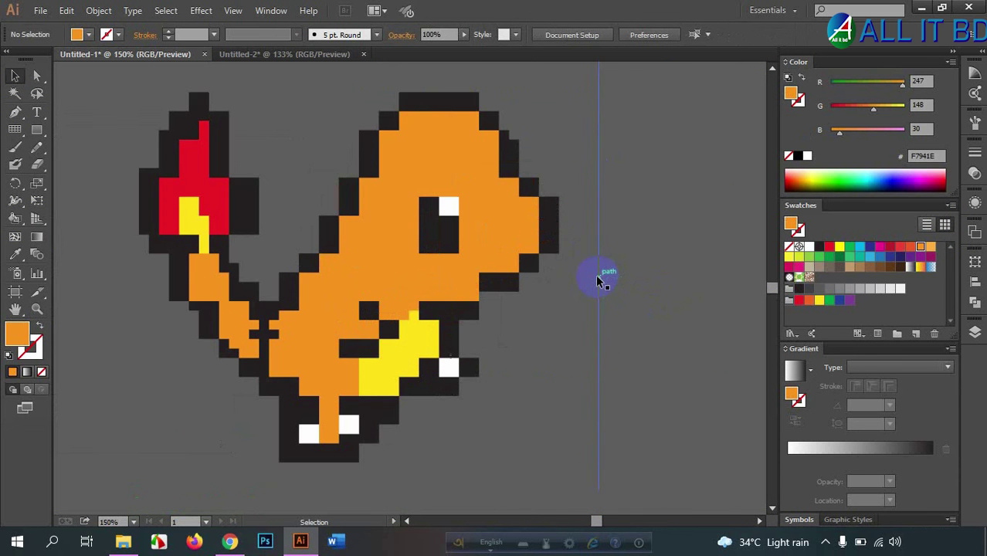
{"action": "left_click", "coordinate": [593, 272]}
{"action": "scroll", "coordinate": [588, 269], "scroll_direction": "down", "scroll_amount": 2}
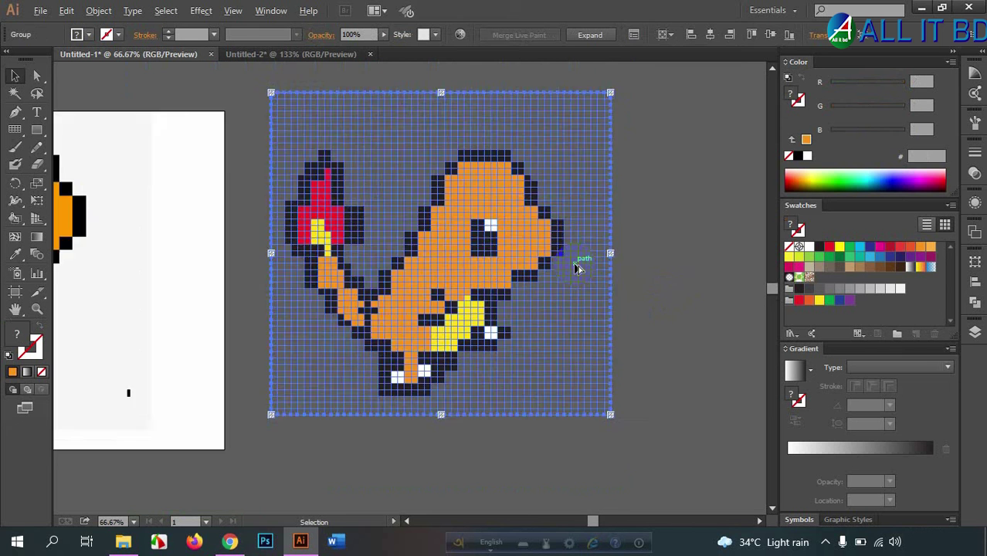
{"action": "left_click", "coordinate": [652, 272]}
{"action": "left_click", "coordinate": [550, 253]}
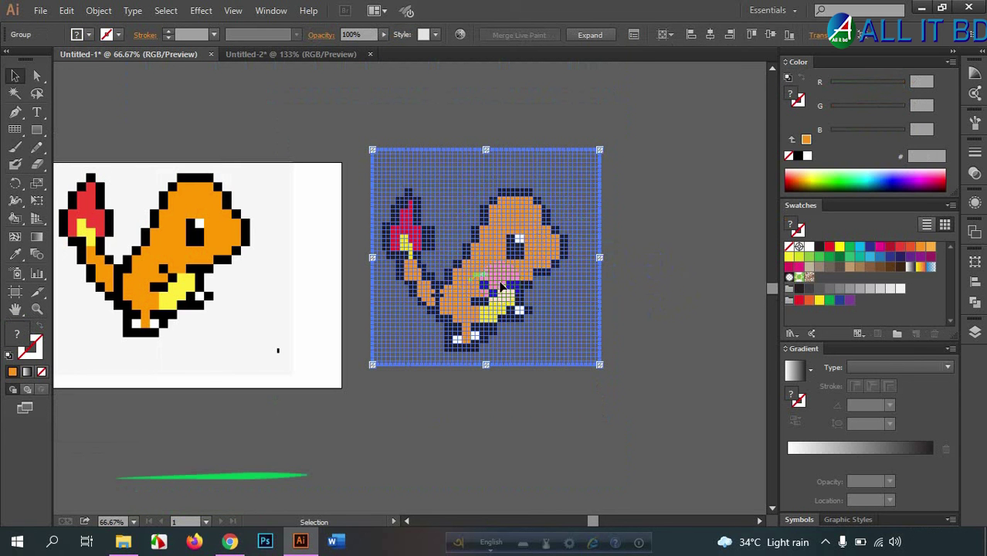
{"action": "left_click", "coordinate": [654, 276]}
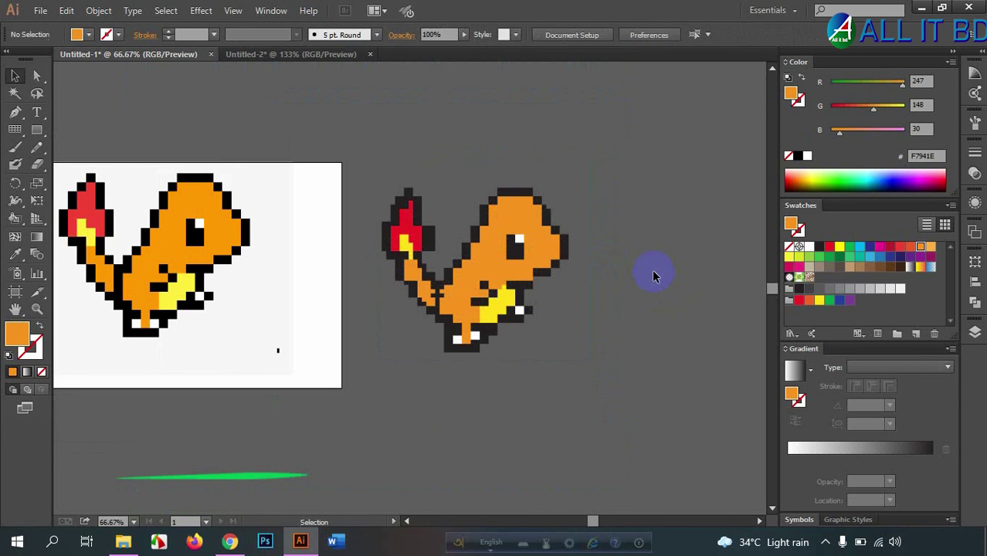
{"action": "left_click", "coordinate": [560, 276]}
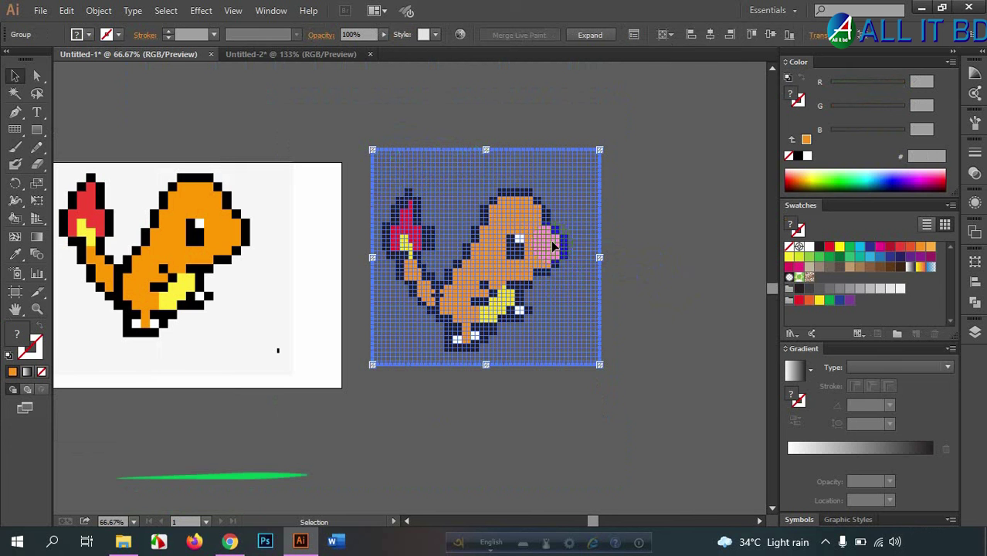
Expand the Live Paint Charmander with Object, Fill and Stroke kept, and select the result.
{"action": "left_click", "coordinate": [108, 11]}
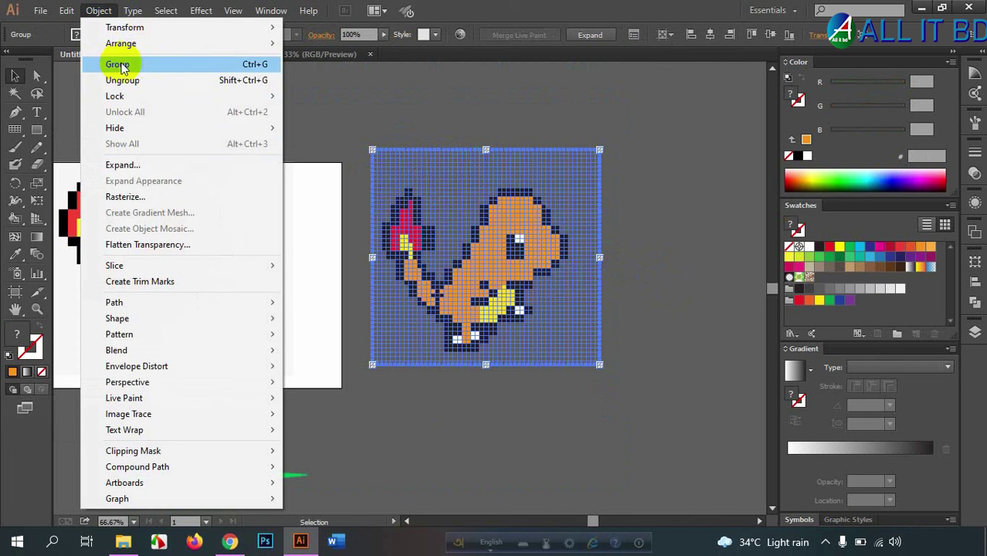
{"action": "left_click", "coordinate": [145, 165]}
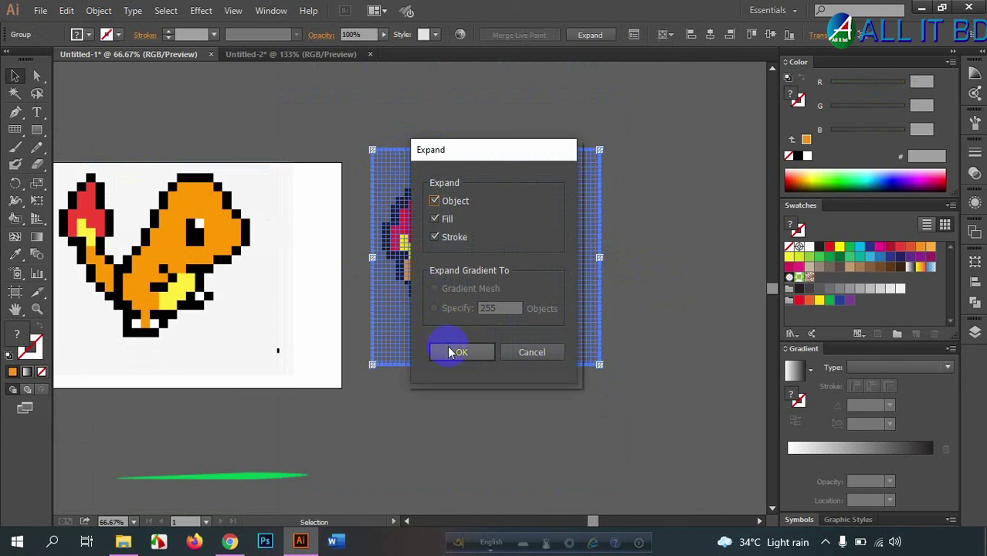
{"action": "left_click", "coordinate": [452, 352]}
{"action": "left_click", "coordinate": [436, 228]}
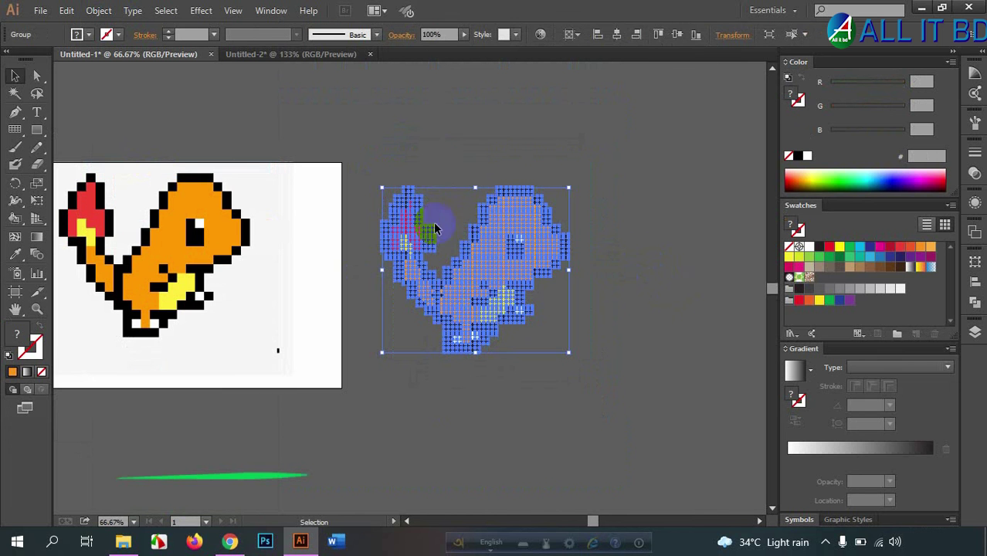
{"action": "left_click", "coordinate": [442, 167]}
{"action": "left_click", "coordinate": [538, 243]}
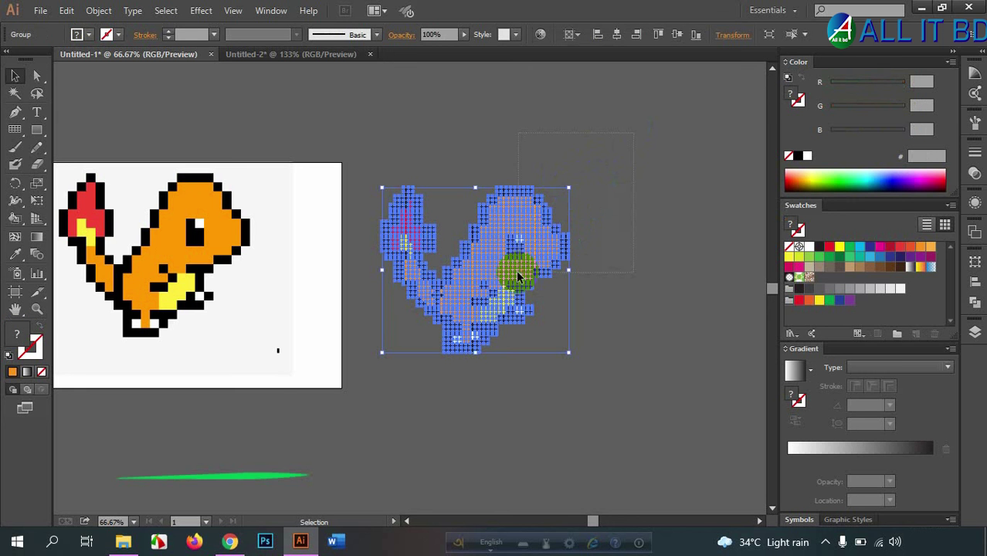
Move the expanded Charmander group slightly.
{"action": "mouse_move", "coordinate": [518, 277]}
{"action": "left_mouse_down"}
{"action": "mouse_move", "coordinate": [524, 296]}
{"action": "mouse_move", "coordinate": [528, 241]}
{"action": "left_mouse_up"}
{"action": "scroll", "coordinate": [529, 245], "scroll_direction": "up", "scroll_amount": 3}
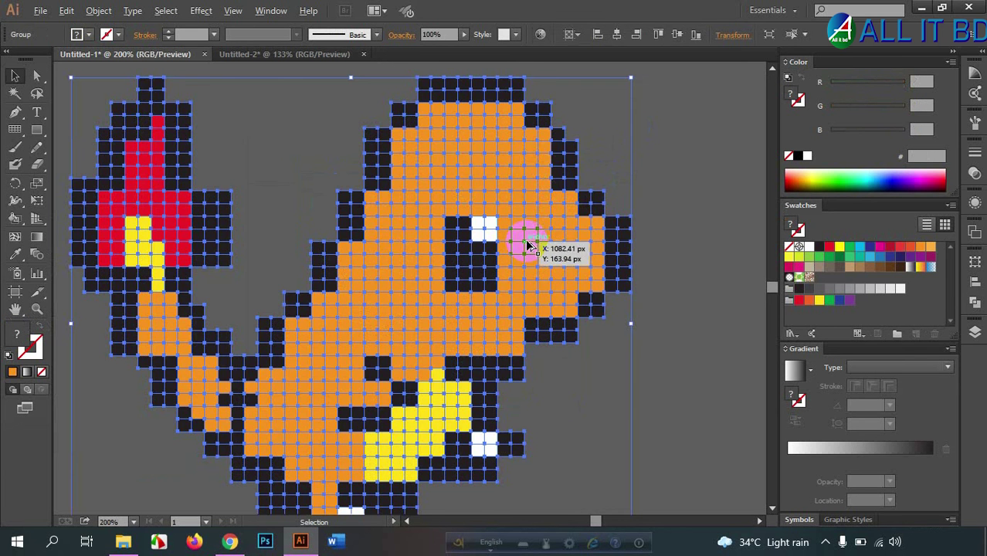
{"action": "scroll", "coordinate": [437, 224], "scroll_direction": "down", "scroll_amount": 3}
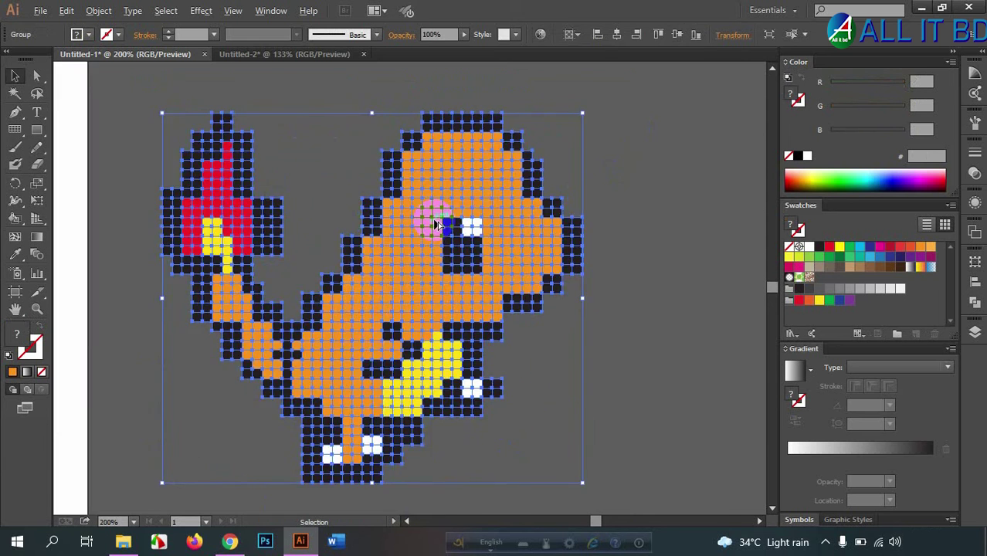
{"action": "scroll", "coordinate": [434, 216], "scroll_direction": "up", "scroll_amount": 4}
{"action": "scroll", "coordinate": [437, 221], "scroll_direction": "down", "scroll_amount": 4}
{"action": "scroll", "coordinate": [437, 220], "scroll_direction": "up", "scroll_amount": 1}
Confirm the expanded Charmander selects as one group from its nose and head.
{"action": "left_click", "coordinate": [561, 220]}
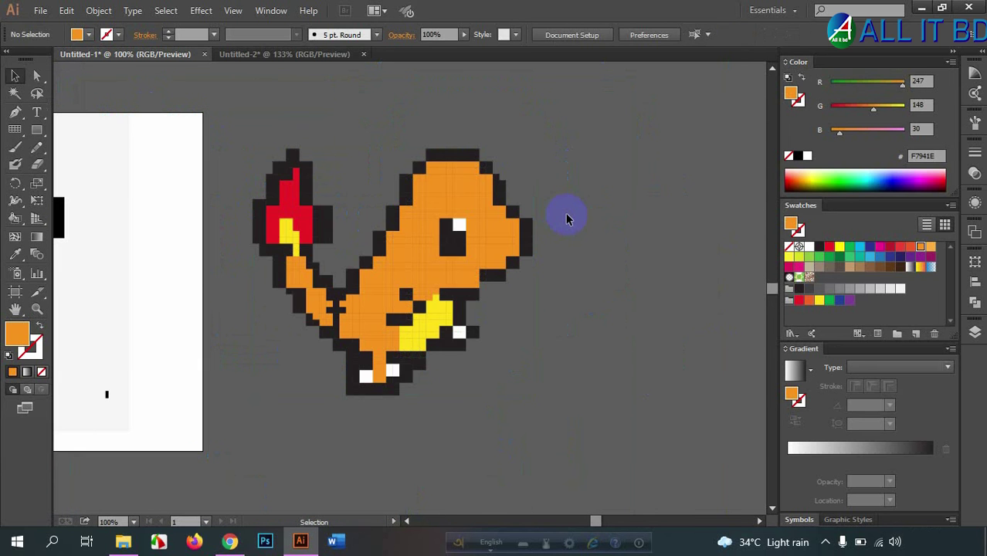
{"action": "left_click", "coordinate": [511, 237]}
{"action": "left_click", "coordinate": [570, 223]}
{"action": "left_click", "coordinate": [439, 222]}
{"action": "left_click", "coordinate": [585, 228]}
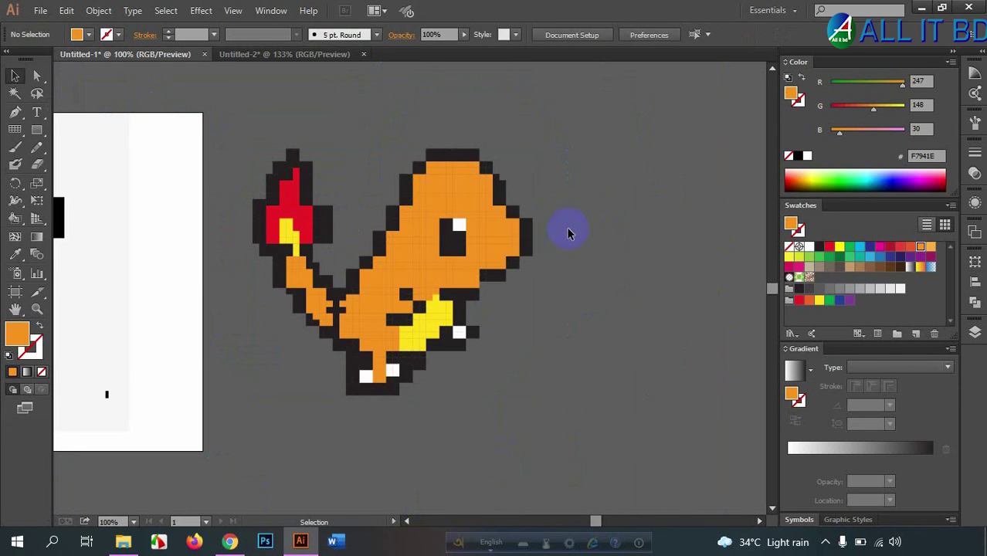
{"action": "left_click", "coordinate": [522, 229]}
{"action": "left_click", "coordinate": [579, 223]}
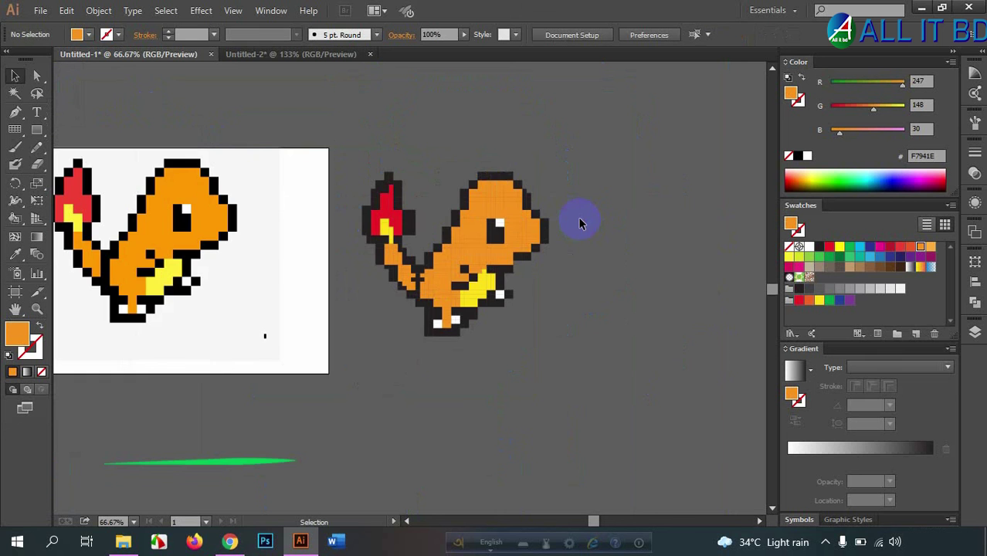
{"action": "left_click", "coordinate": [99, 10]}
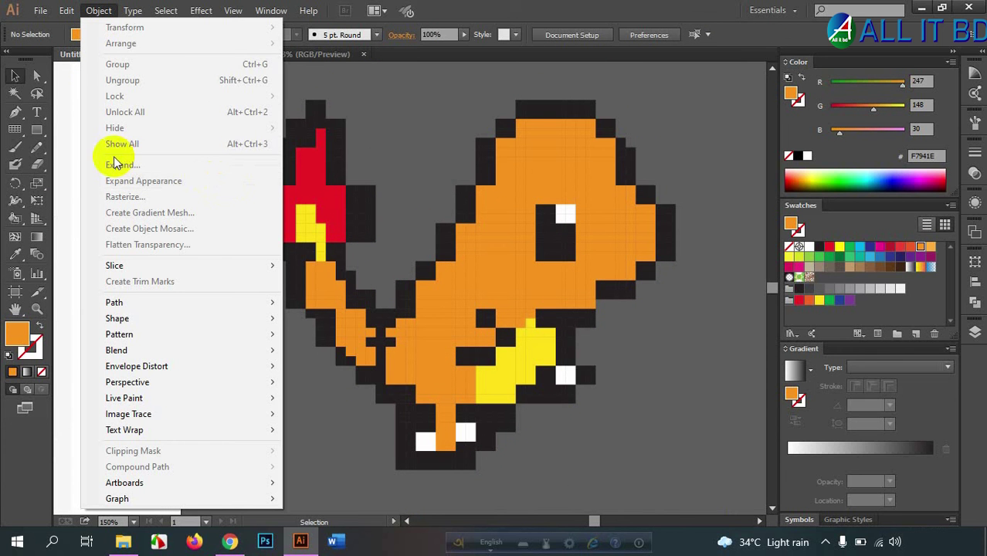
Zoom out and pan until both Charmanders are fully in view.
{"action": "key", "text": "Escape"}
{"action": "key", "text": "ctrl+minus"}
{"action": "key", "text": "ctrl+minus"}
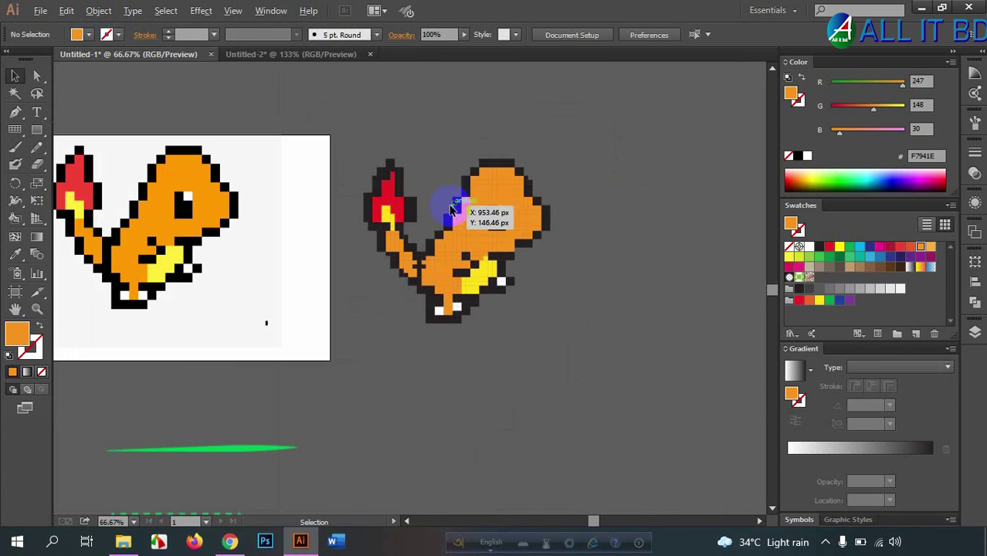
{"action": "left_click_drag", "start_coordinate": [592, 222], "coordinate": [696, 228]}
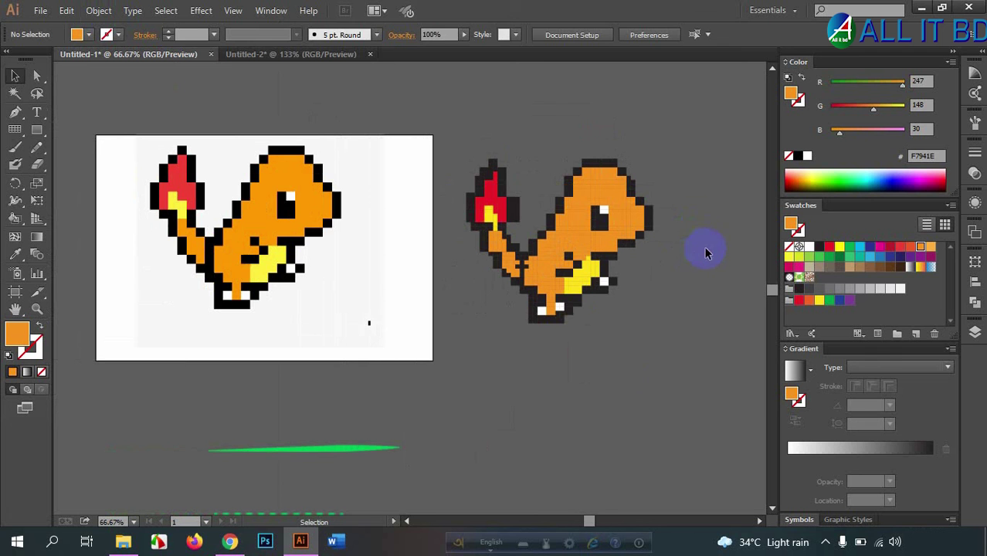
Select the reference image, then the vector Charmander group, to compare them.
{"action": "left_click", "coordinate": [342, 242]}
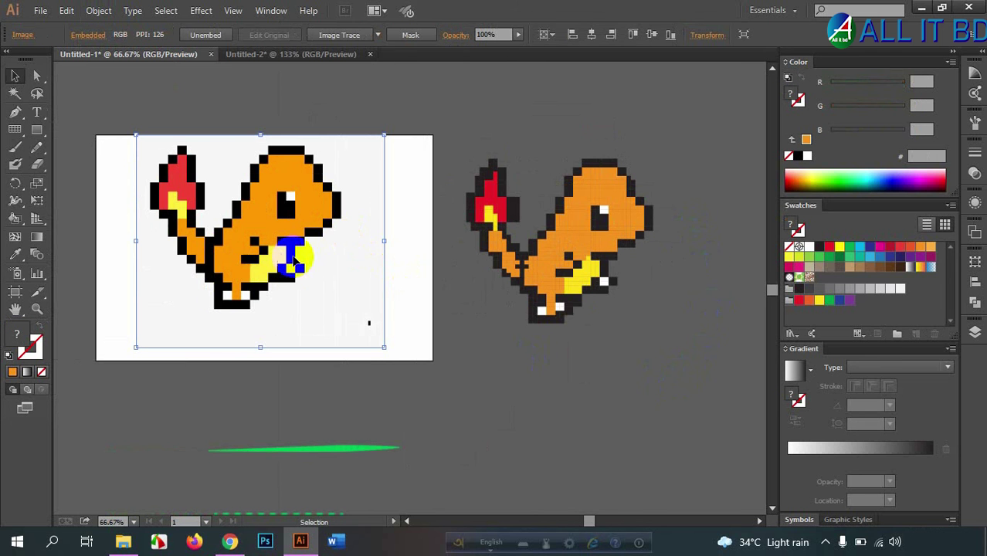
{"action": "left_click", "coordinate": [393, 231]}
{"action": "left_click", "coordinate": [351, 212]}
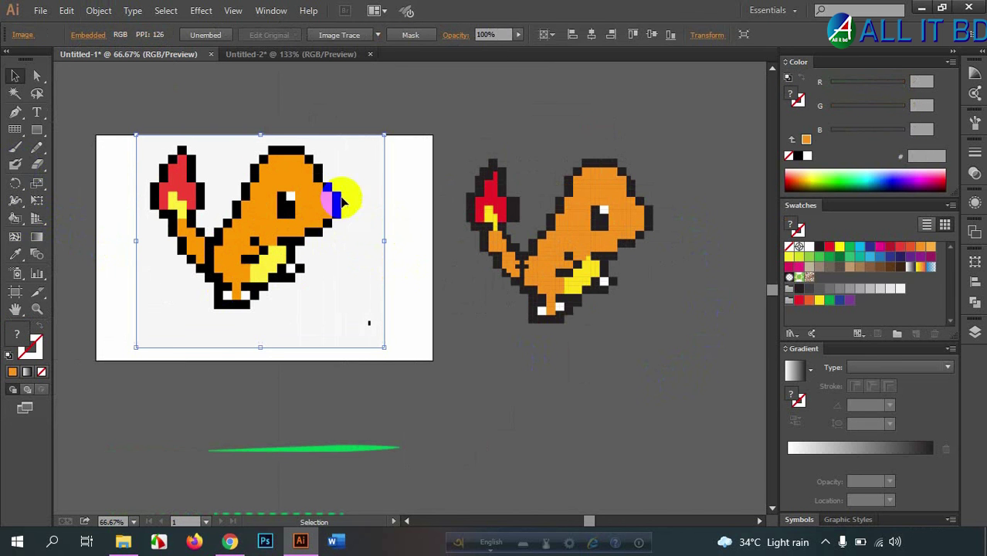
{"action": "left_click", "coordinate": [302, 274]}
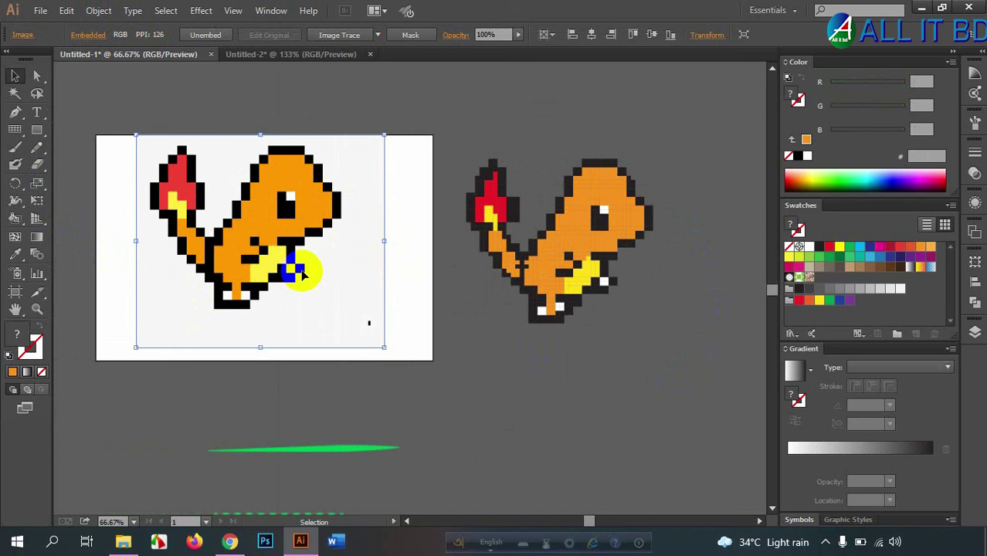
{"action": "left_click", "coordinate": [595, 205]}
{"action": "left_click", "coordinate": [710, 229]}
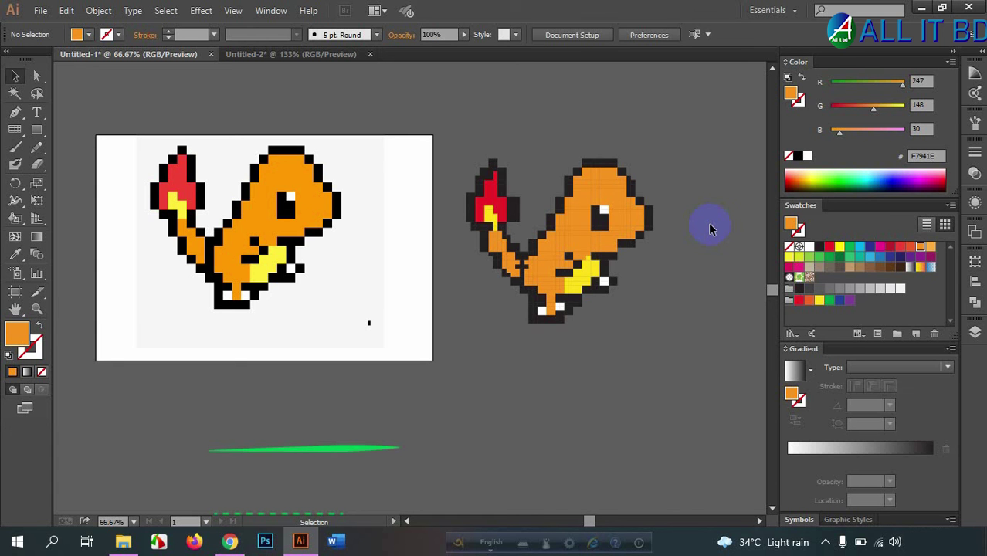
Stretch the vector Charmander group slightly wider using a side bounding-box handle.
{"action": "left_click", "coordinate": [659, 219]}
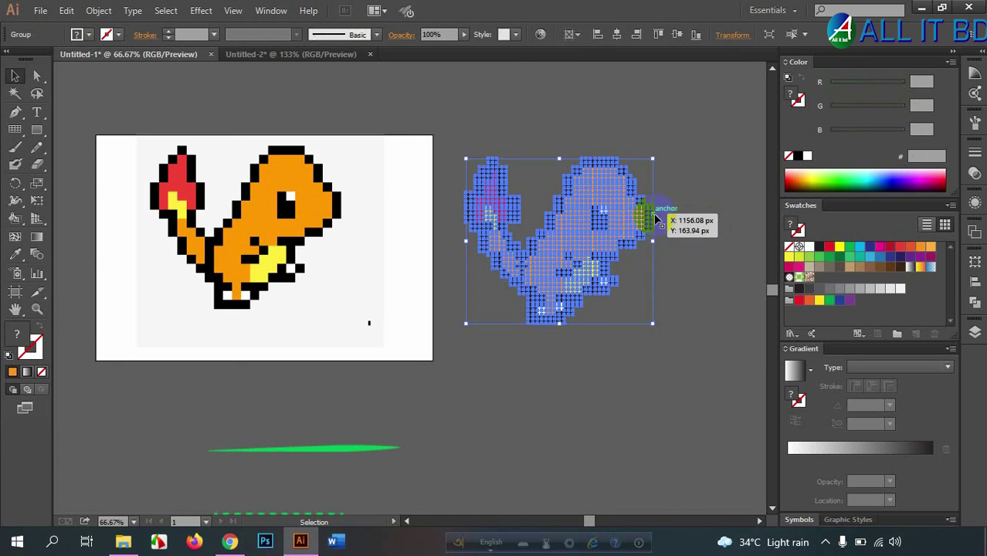
{"action": "left_click_drag", "start_coordinate": [652, 249], "coordinate": [668, 247]}
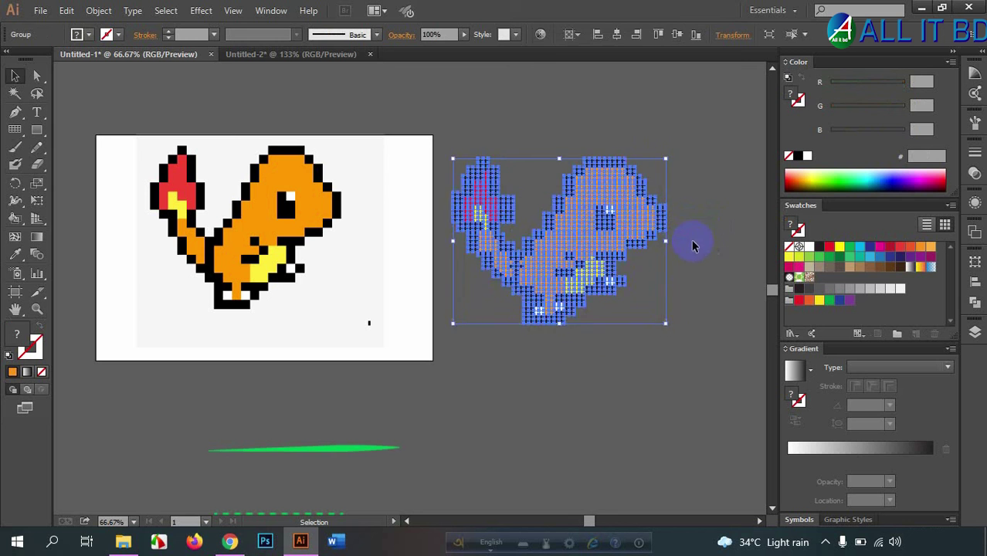
{"action": "left_click", "coordinate": [699, 249]}
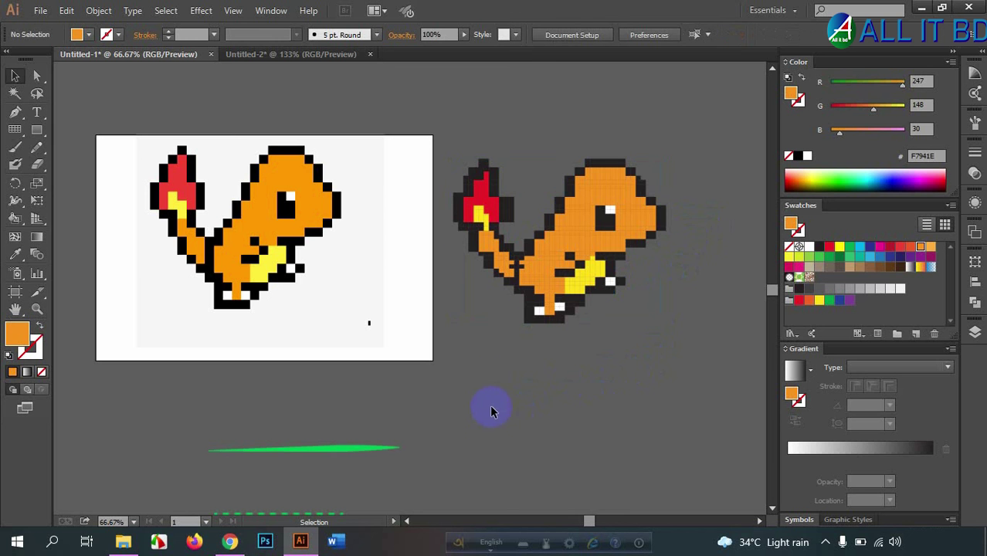